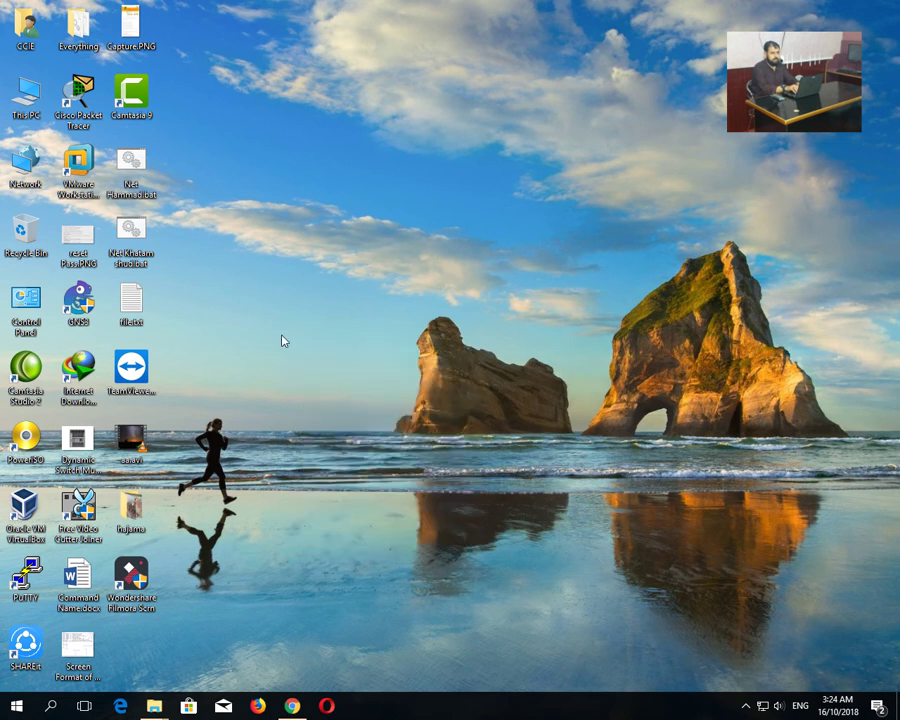
right_click(282, 338)
left_click(307, 374)
right_click(284, 321)
left_click(305, 360)
right_click(278, 300)
left_click(297, 341)
Step: Open This PC and check the file system type in the properties of Local Disk (C:)
double_click(26, 95)
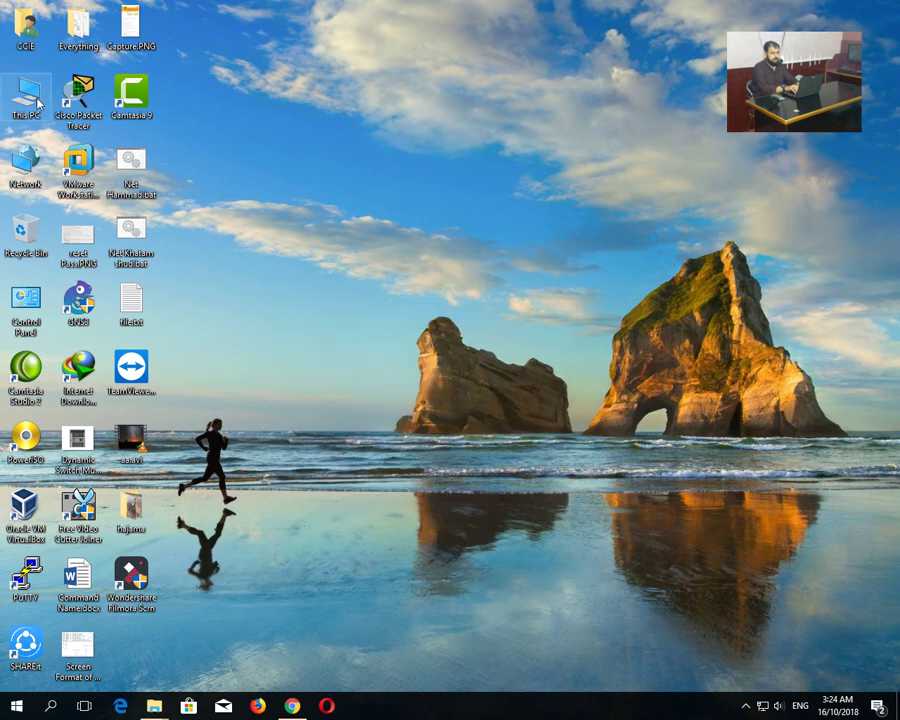
double_click(415, 267)
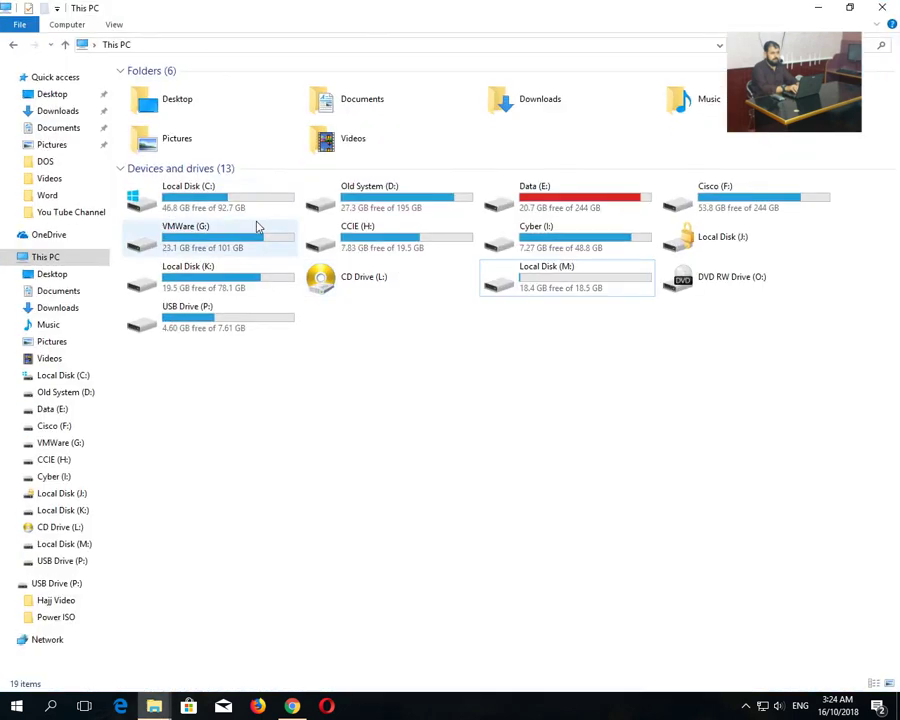
right_click(229, 195)
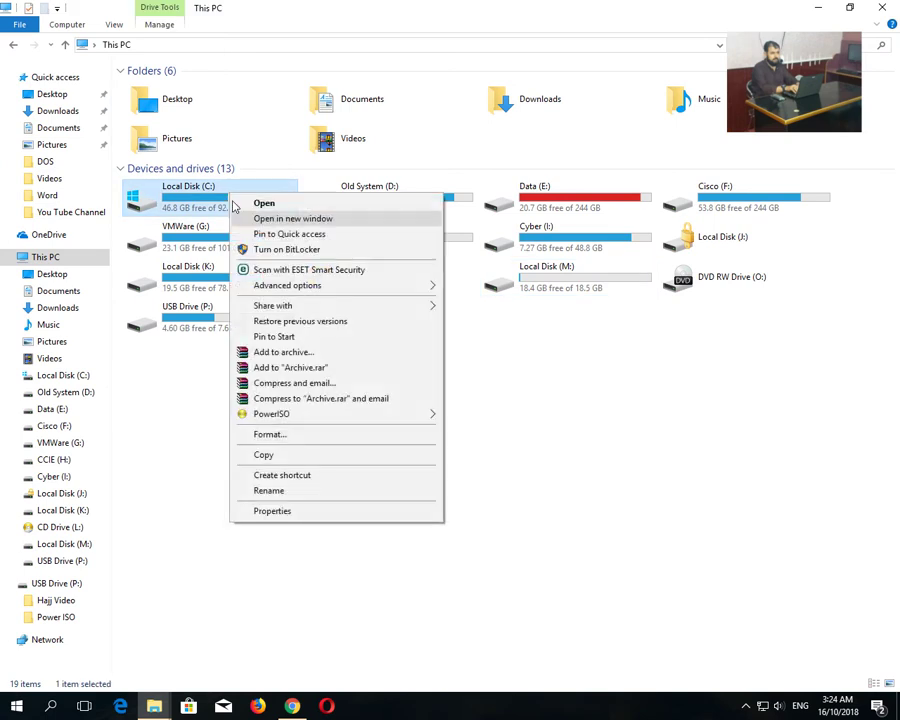
left_click(272, 511)
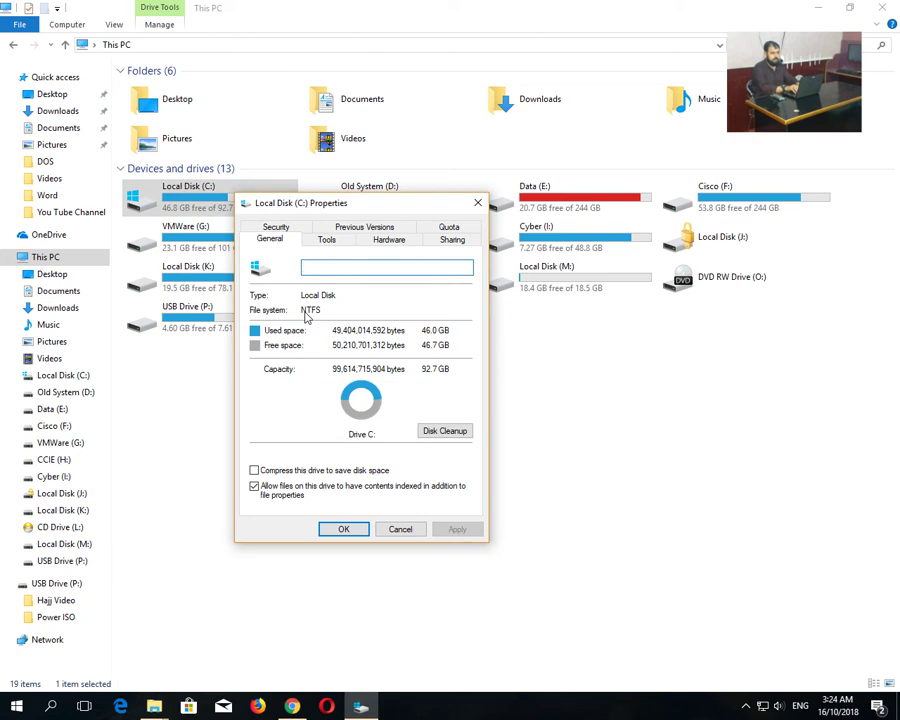
left_click(395, 529)
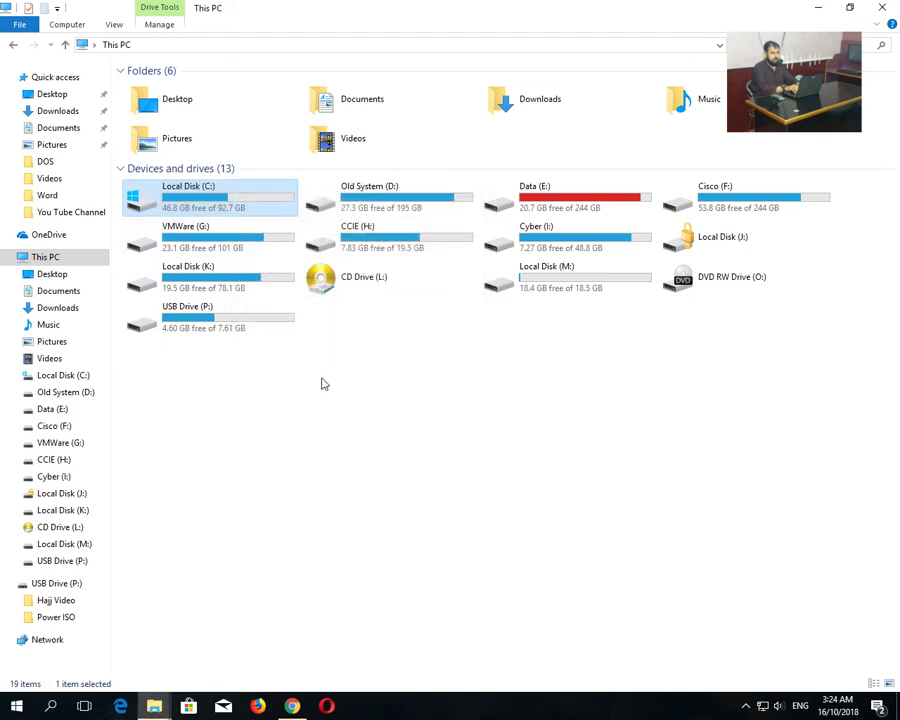
right_click(322, 384)
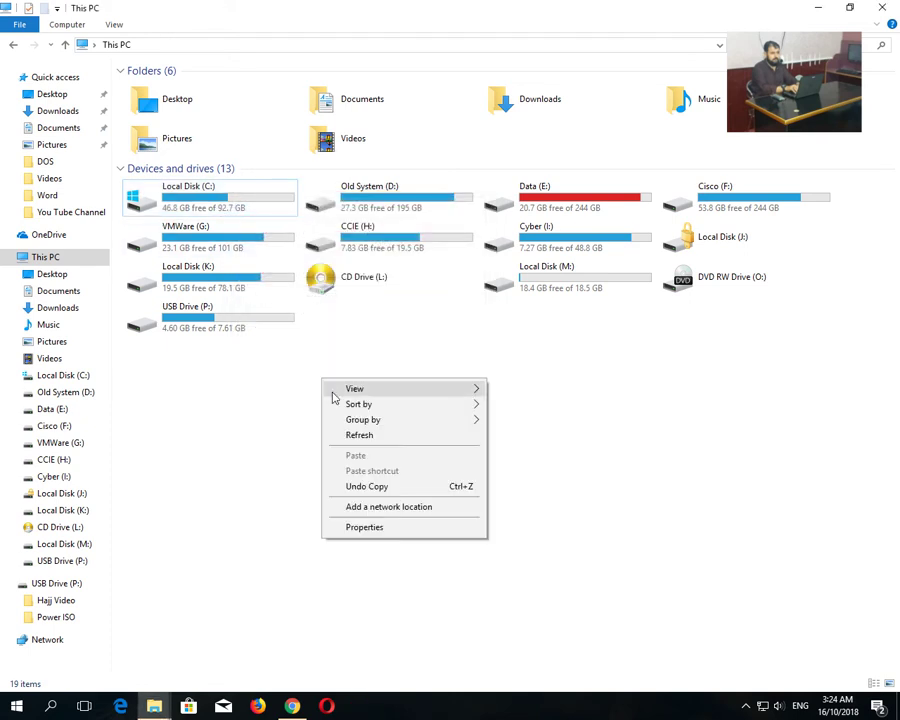
left_click(352, 436)
right_click(378, 419)
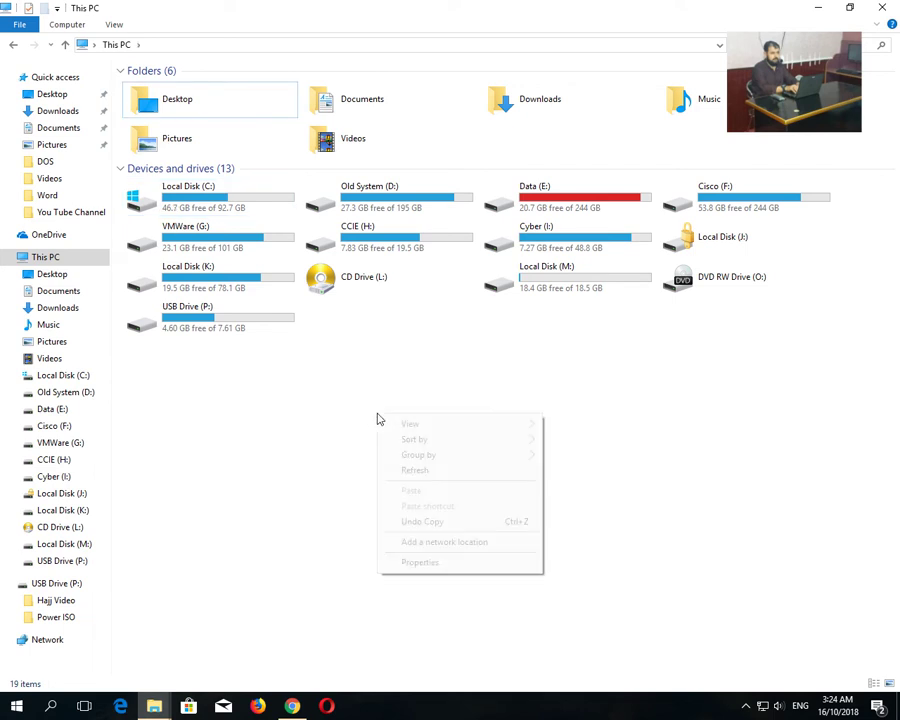
left_click(409, 477)
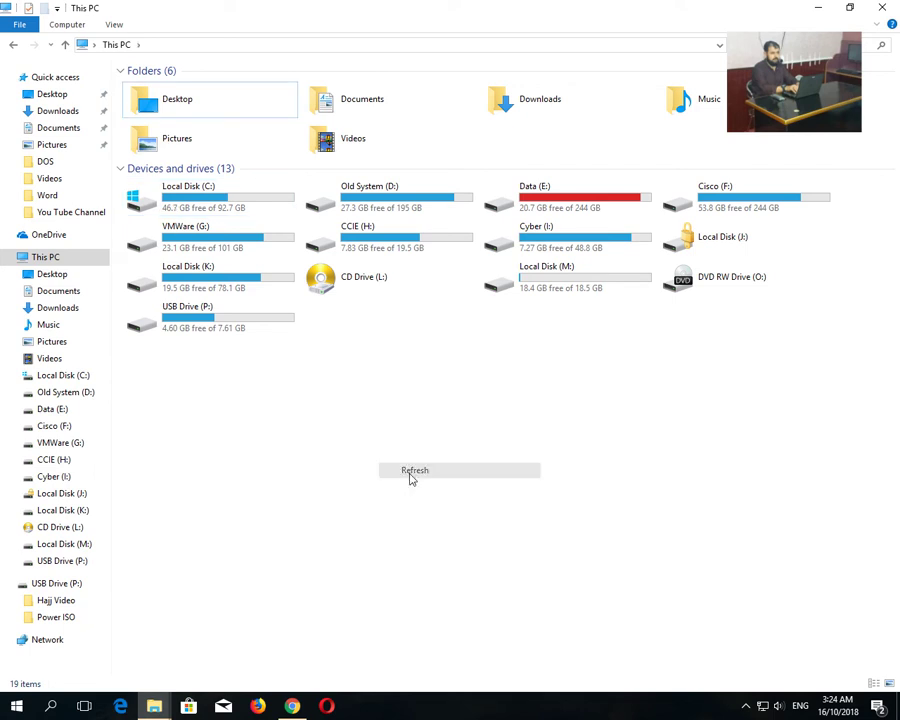
right_click(394, 416)
left_click(418, 478)
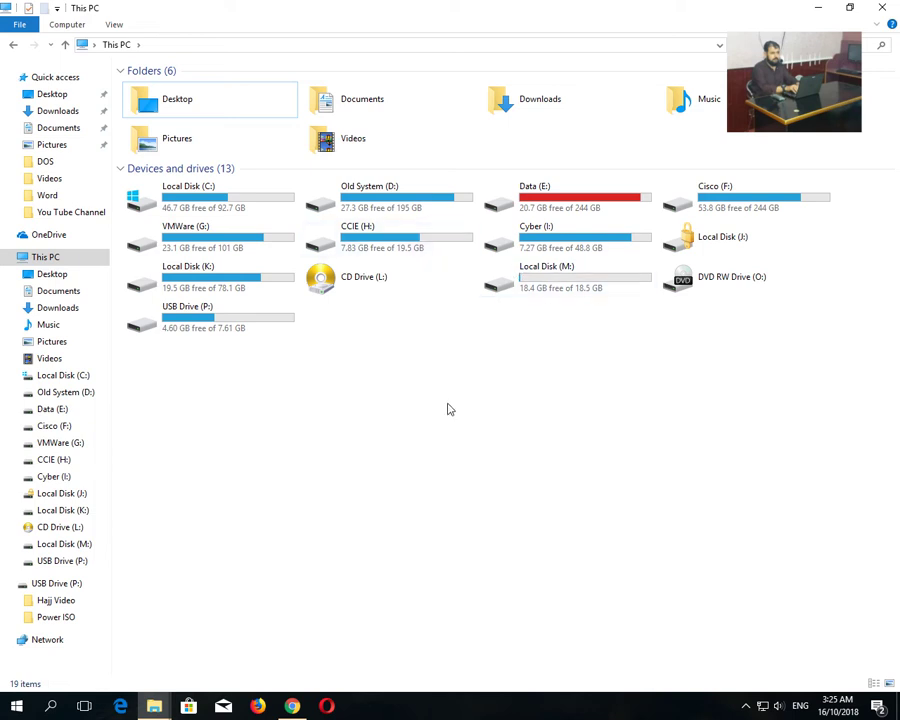
Step: Copy Typing Chart.docx from Local Disk (K:) to Local Disk (M:)
double_click(201, 285)
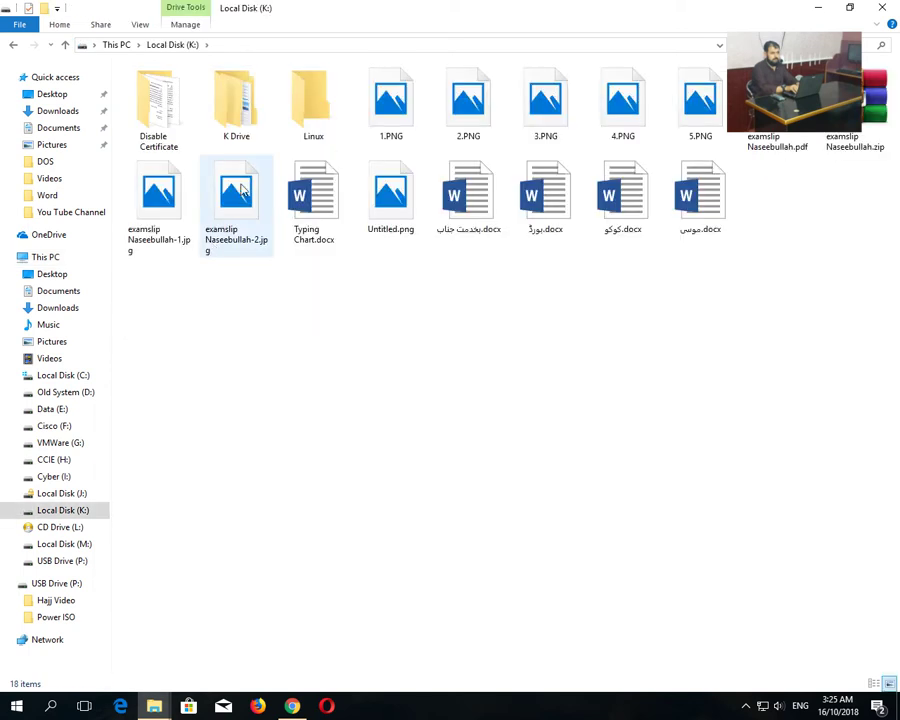
left_click(314, 229)
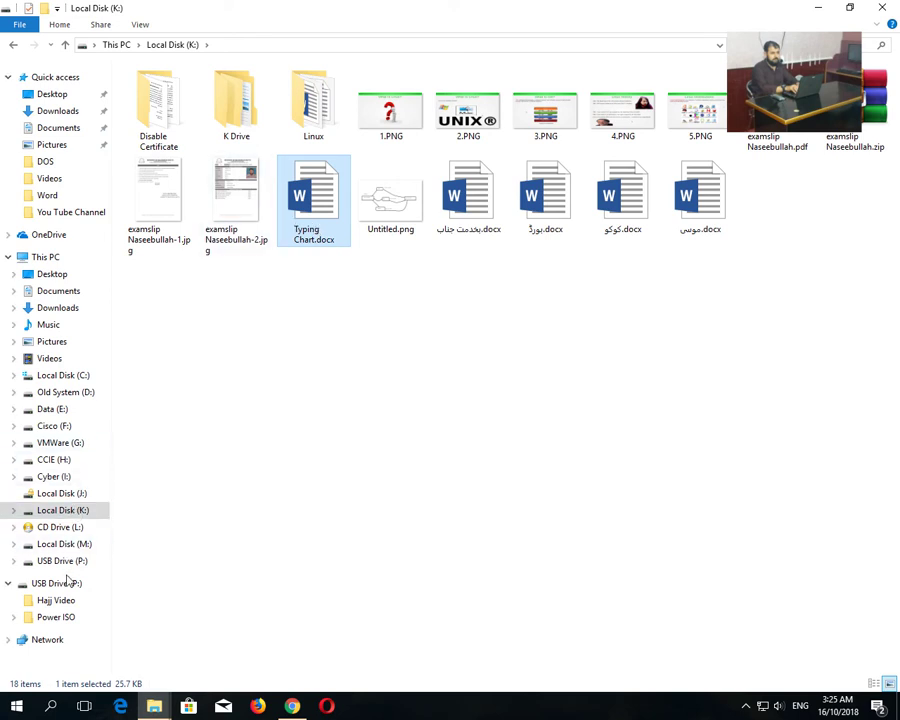
left_click(67, 544)
right_click(349, 265)
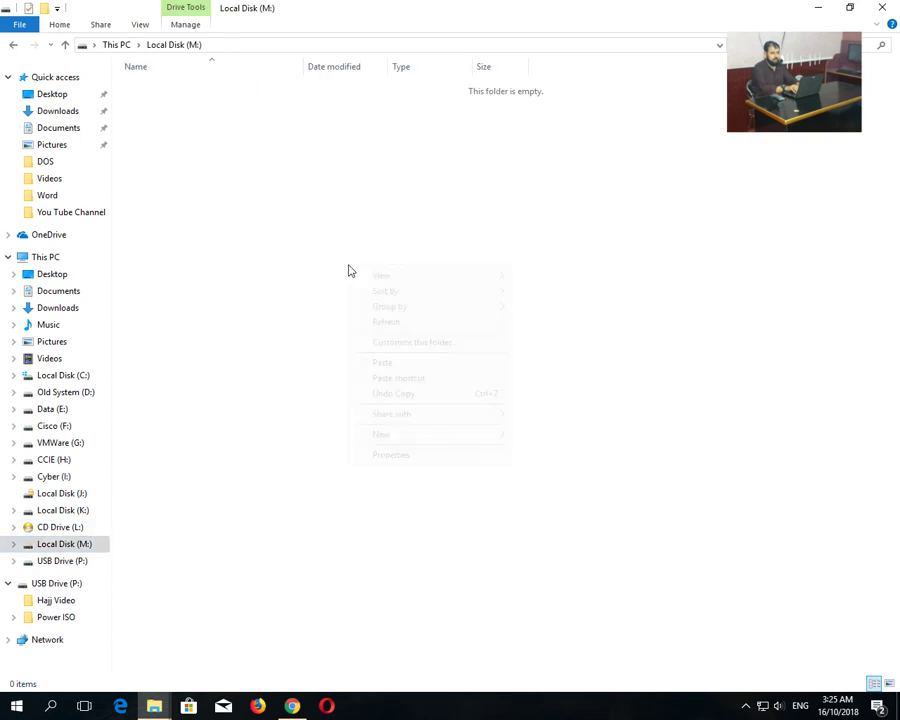
left_click(380, 361)
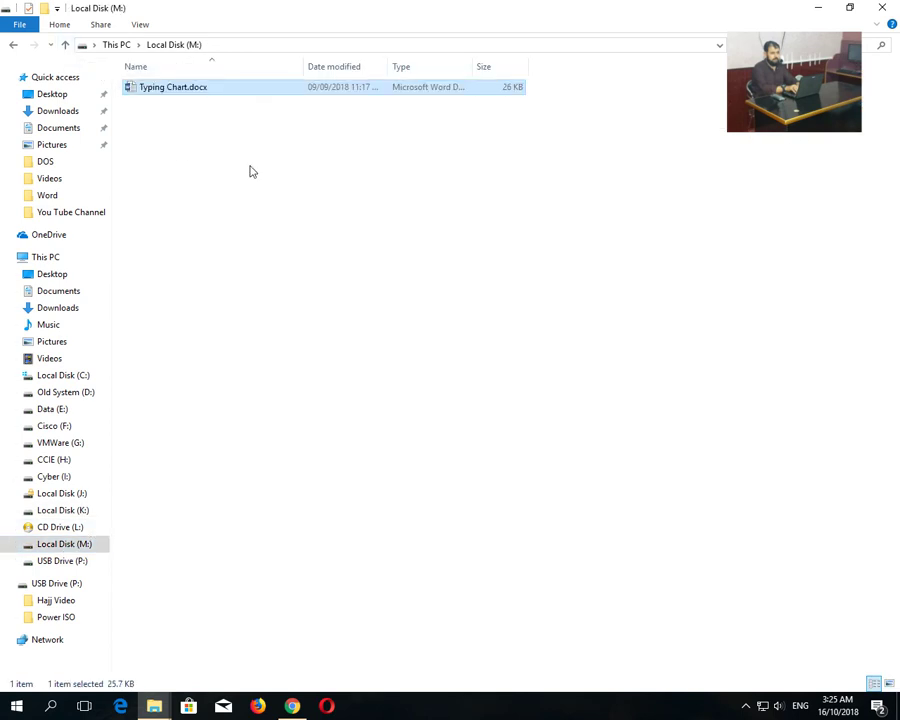
Step: Create a folder named Personal on Local Disk (M:) and move Typing Chart.docx into it
right_click(240, 208)
mouse_move(385, 378)
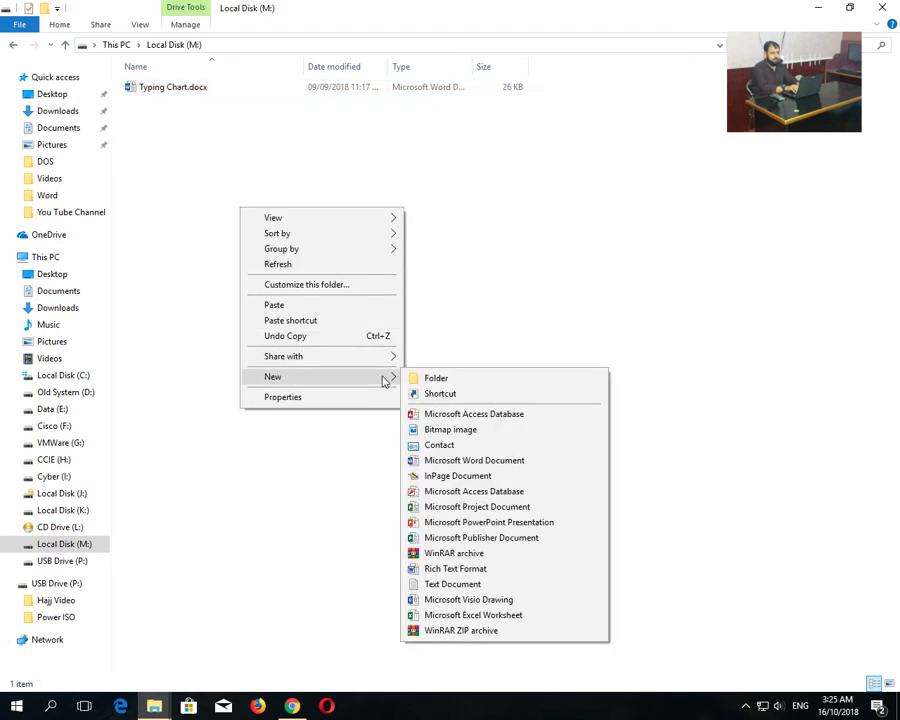
left_click(440, 378)
type("Pe")
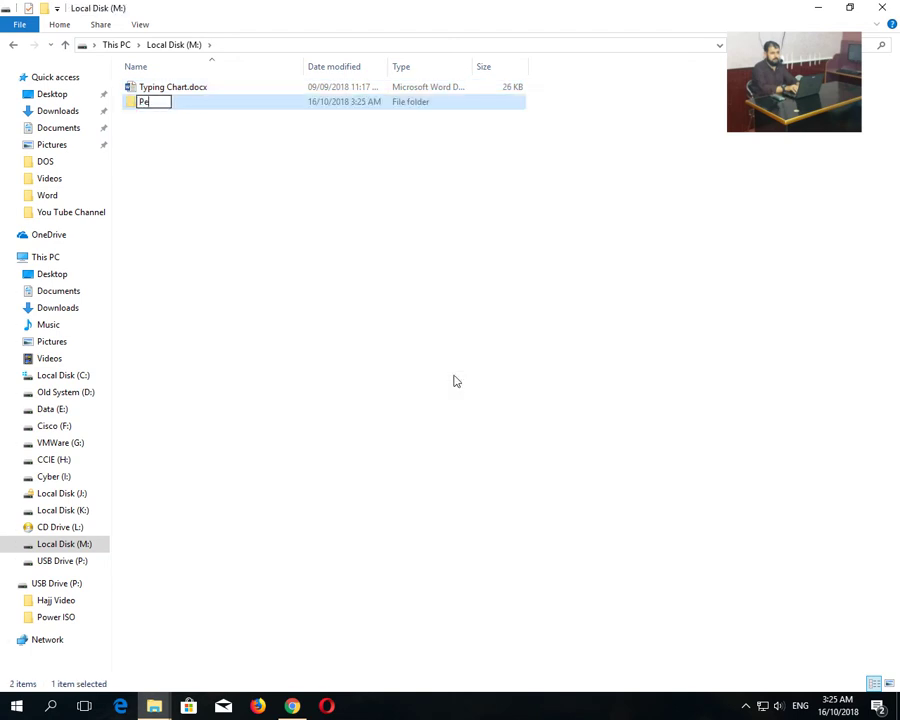
type("rsonal")
left_click(453, 380)
left_click_drag(172, 90, 170, 101)
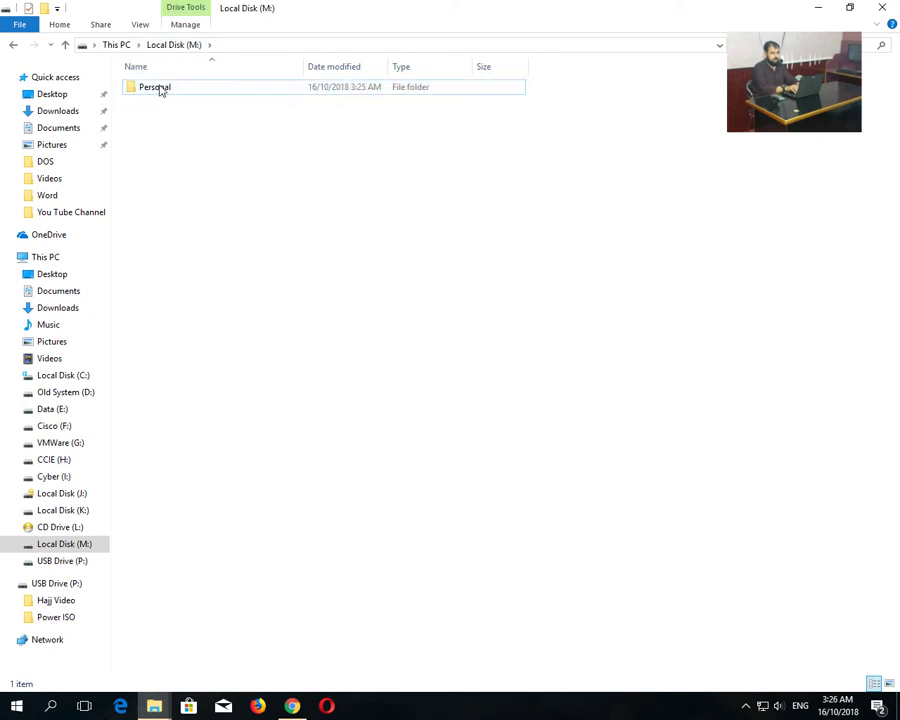
Step: Return to This PC and open the security permissions of Local Disk (M:) for editing
left_click(13, 46)
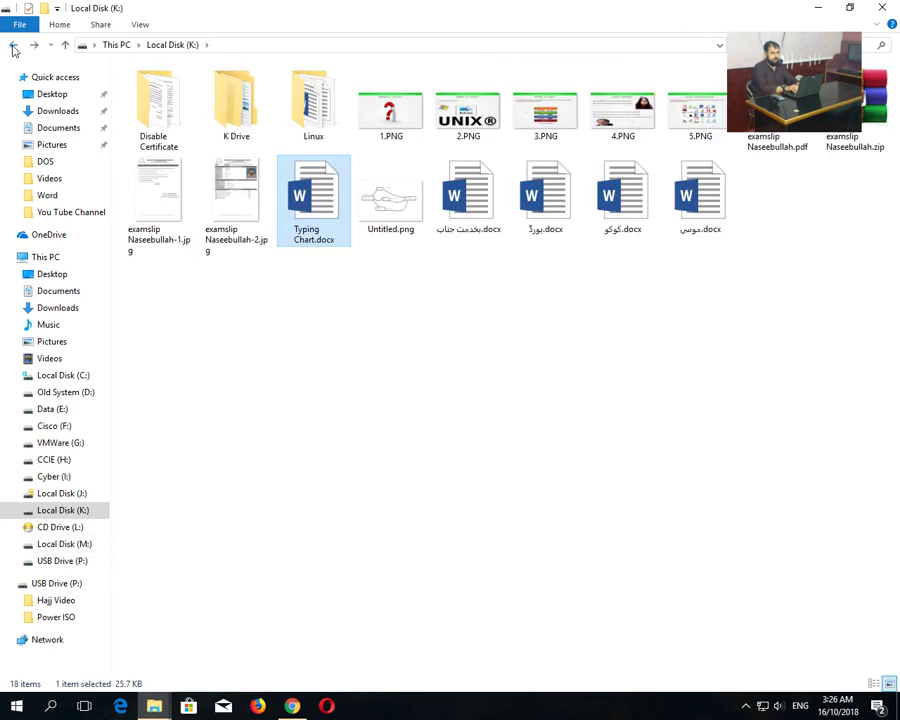
left_click(64, 45)
left_click(64, 45)
left_click(12, 47)
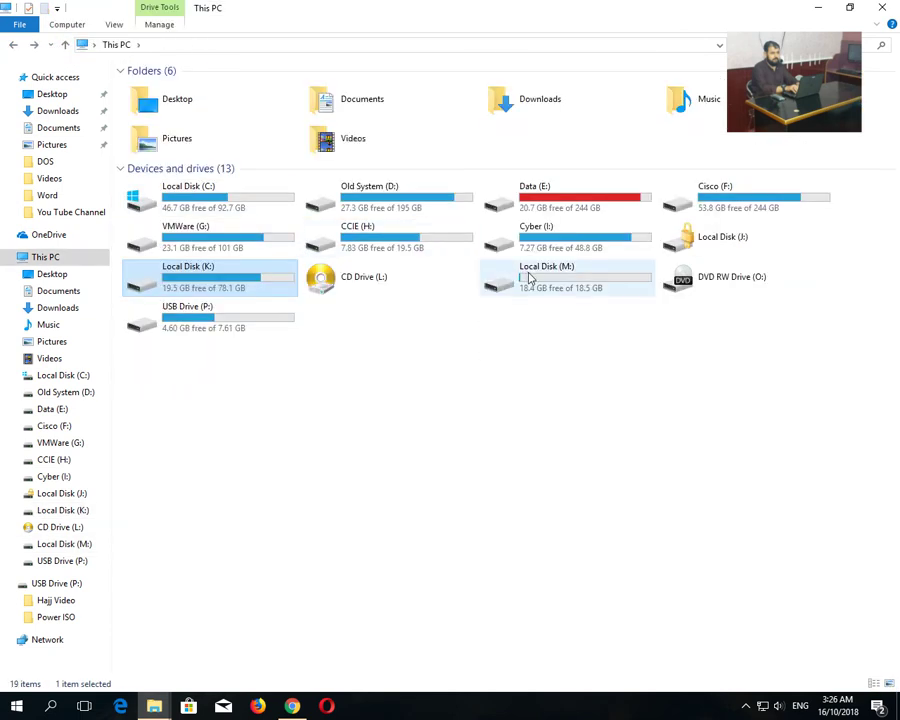
right_click(530, 280)
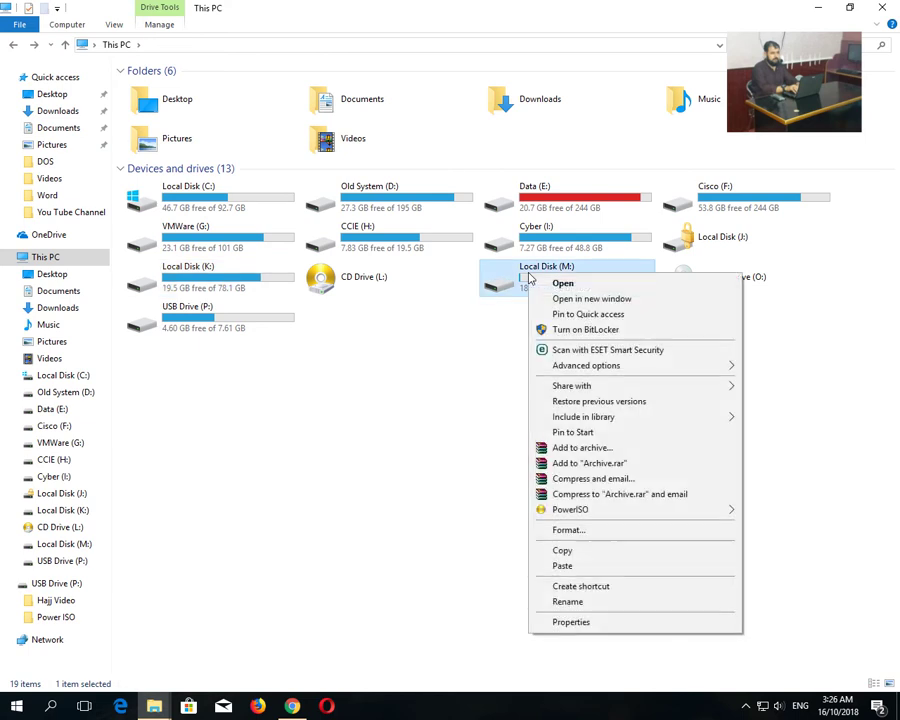
left_click(569, 624)
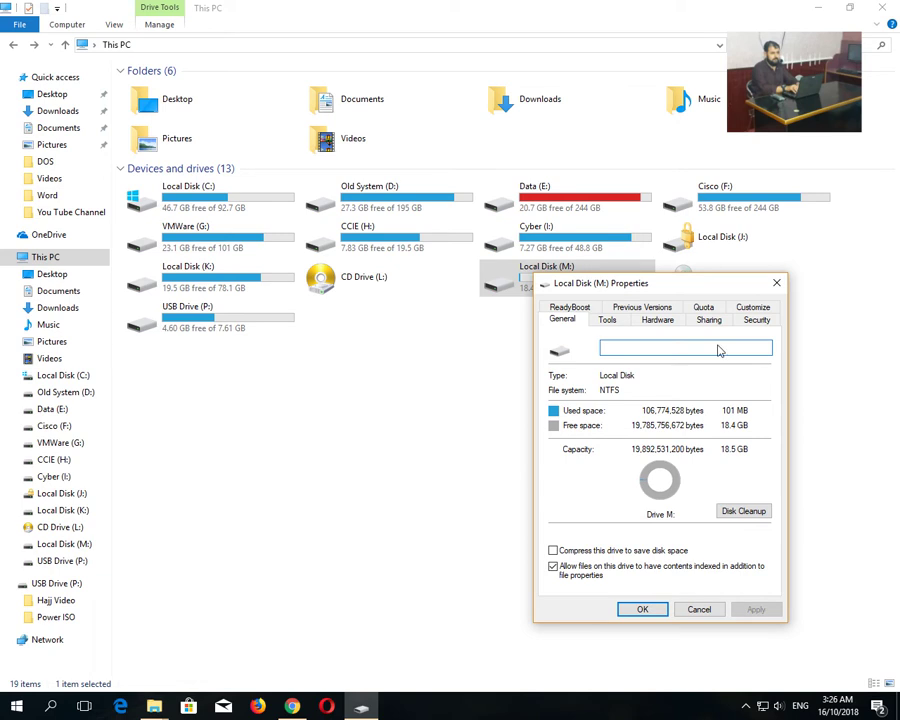
left_click(756, 319)
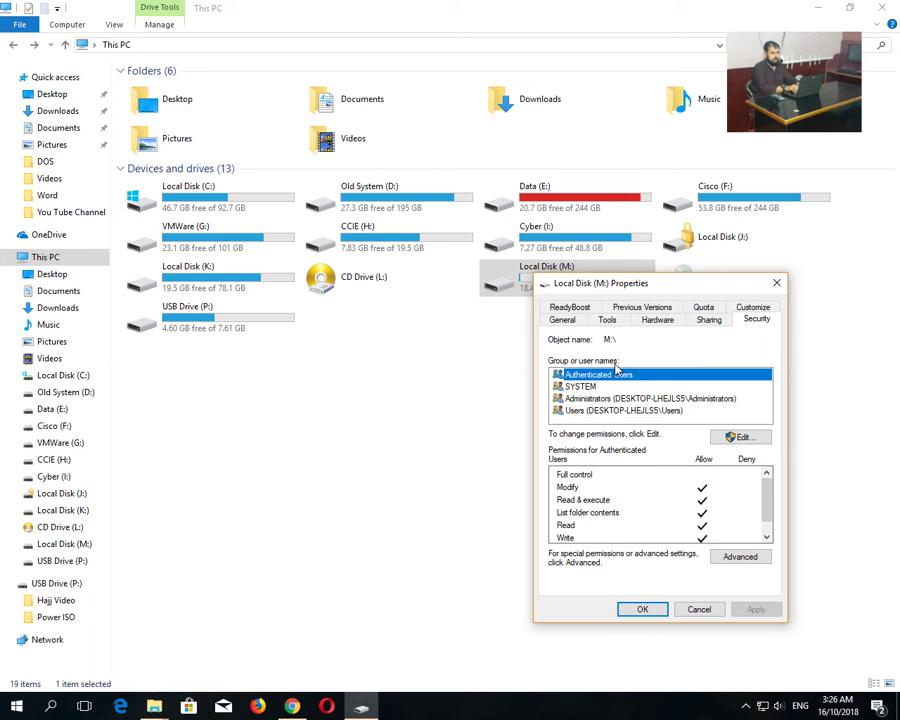
left_click(740, 437)
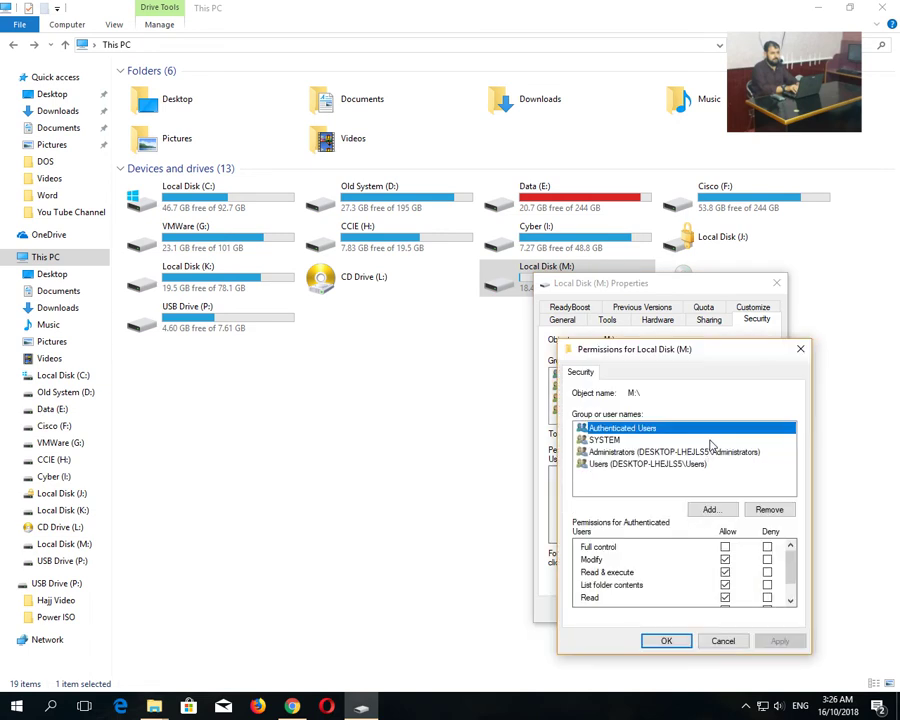
Step: Remove Authenticated Users, SYSTEM, Administrators and Users from the permissions of Local Disk (M:), and apply the denial of all access
left_click(769, 510)
left_click(769, 511)
left_click(769, 510)
left_click(769, 510)
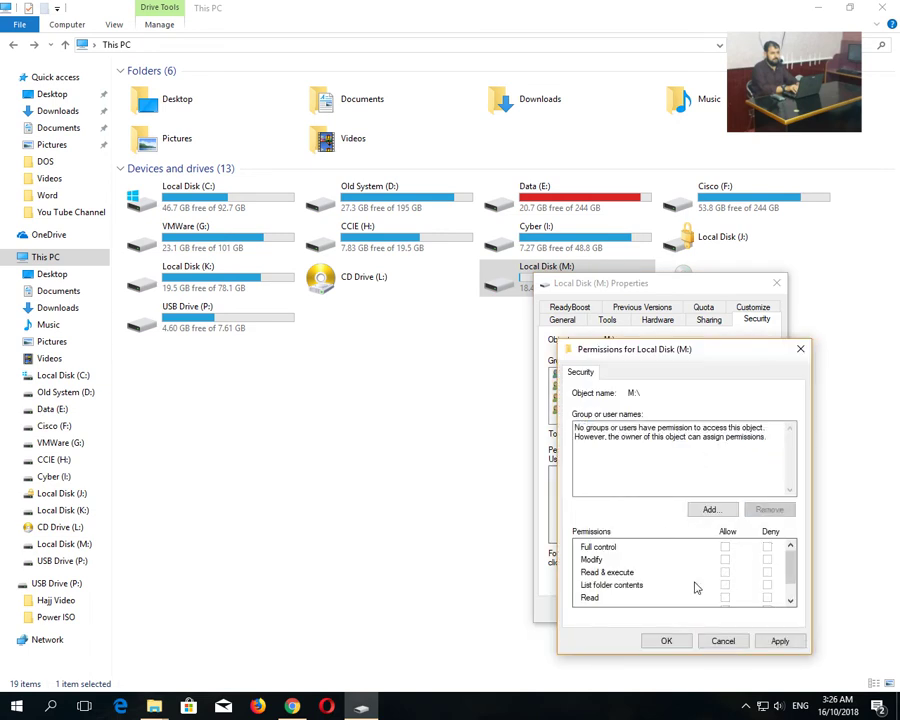
left_click(780, 641)
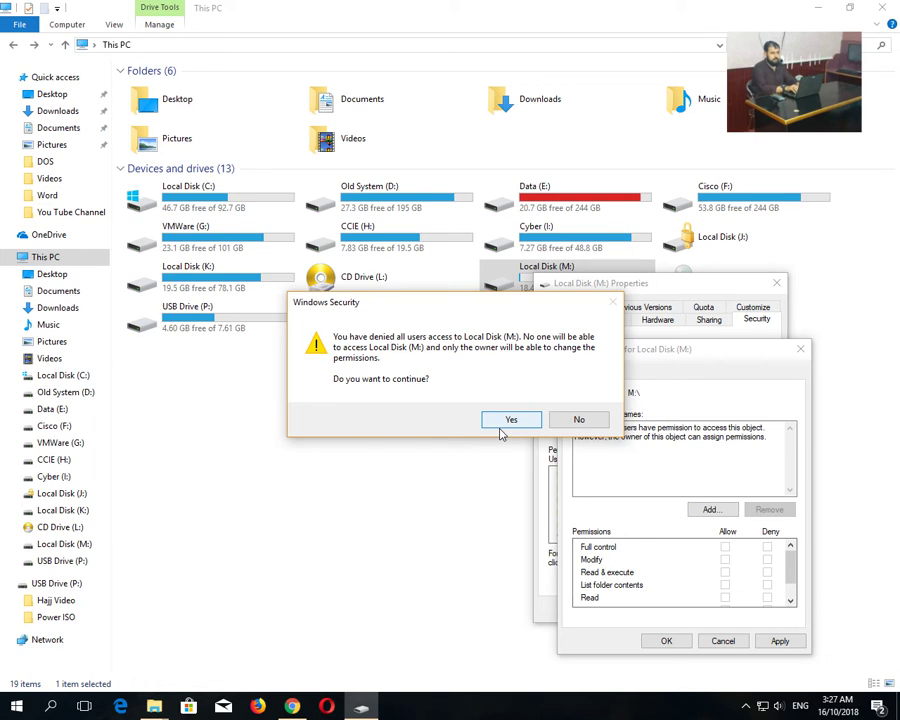
left_click(503, 420)
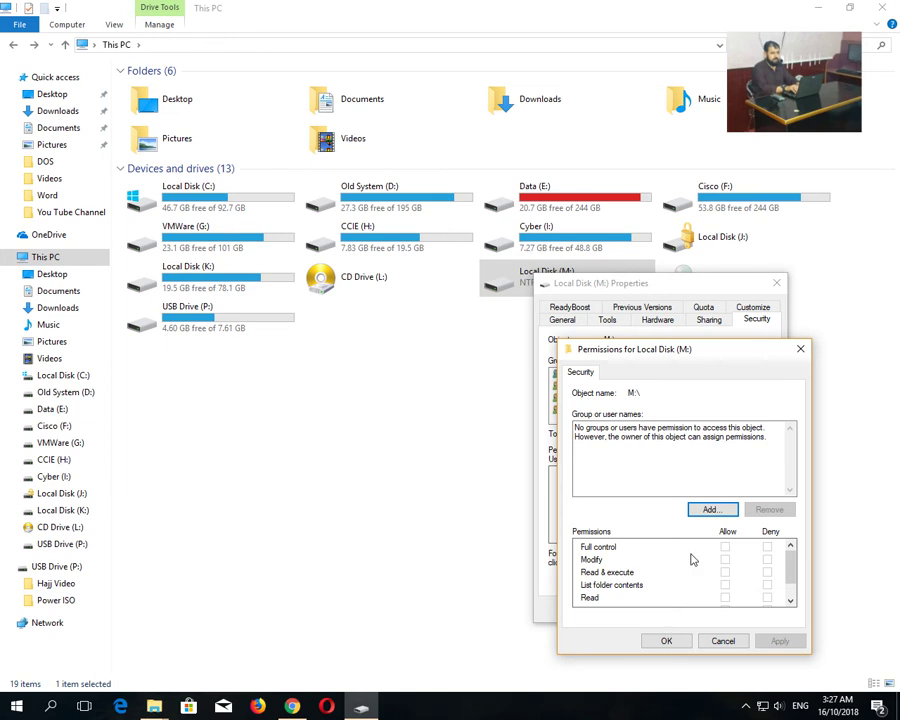
left_click(668, 642)
left_click(640, 610)
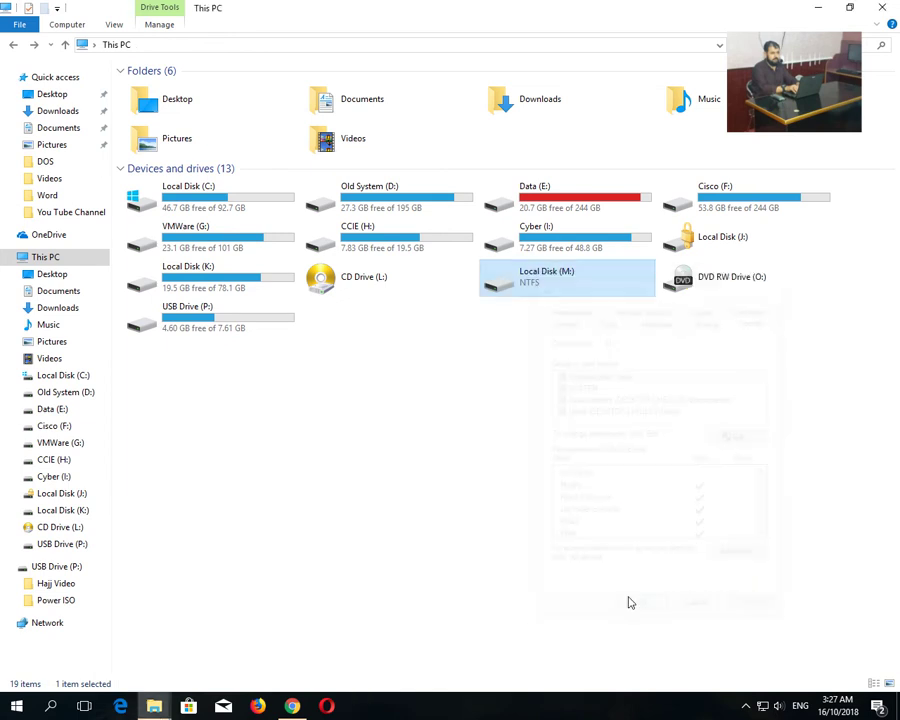
Step: Refresh the drive list and test access to Local Disk (M:) by trying to open it several times
right_click(525, 388)
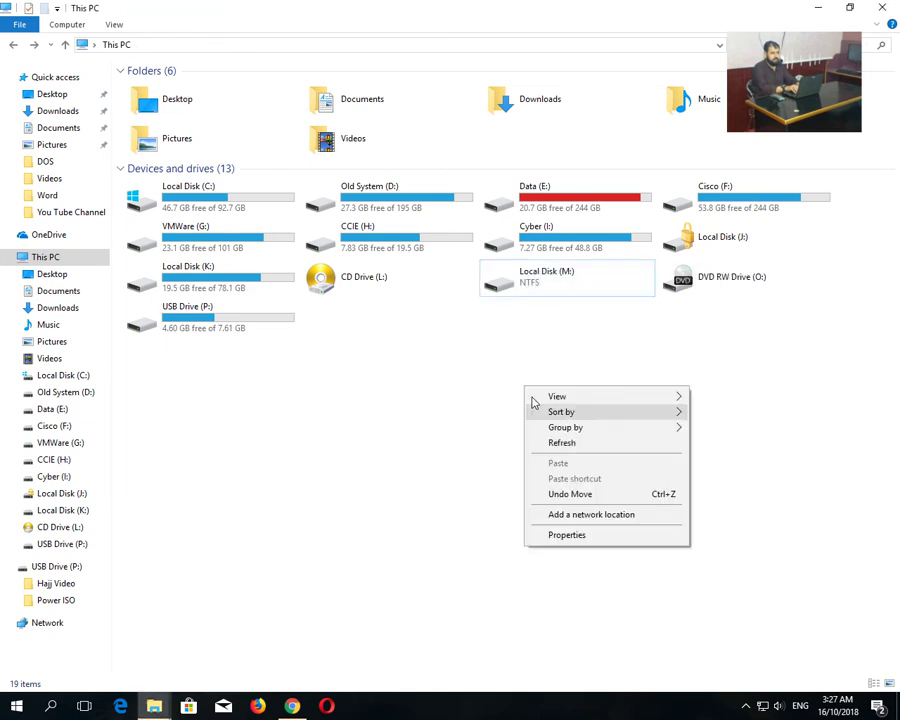
left_click(545, 449)
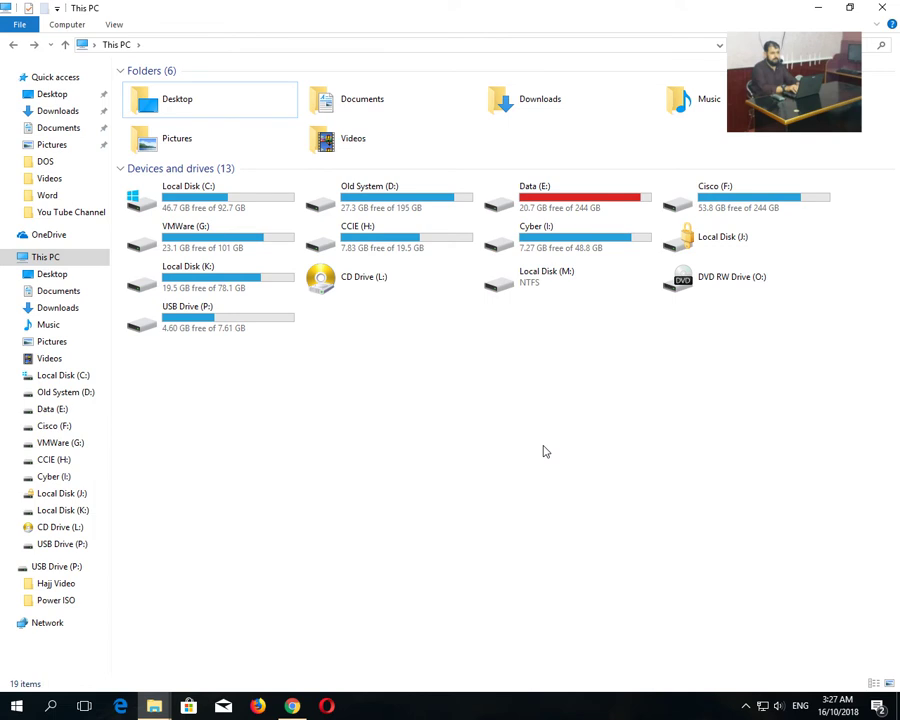
double_click(531, 284)
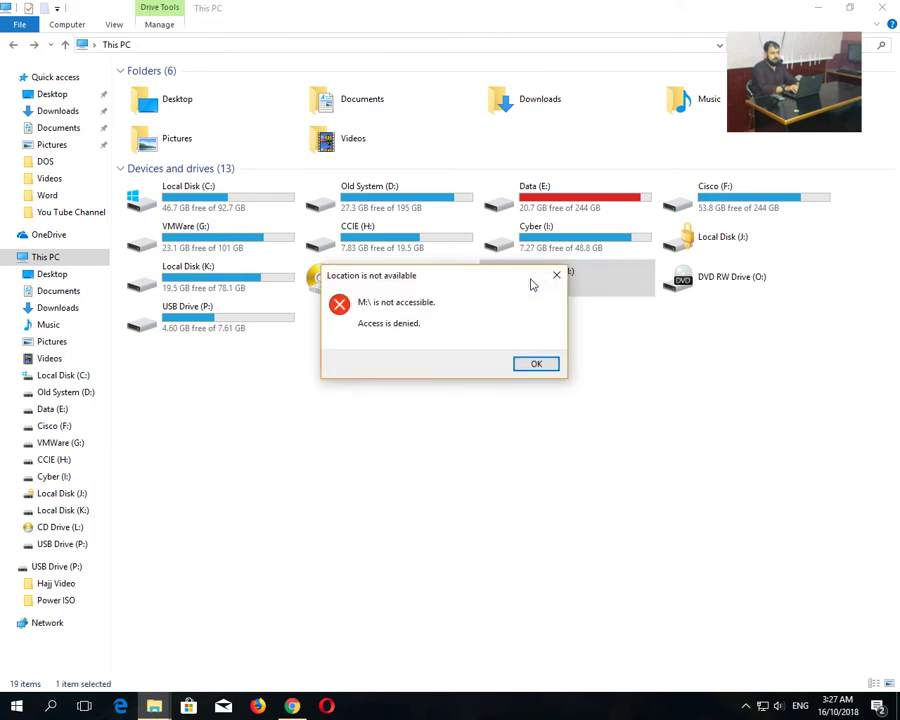
left_click(536, 364)
double_click(531, 293)
left_click(536, 364)
double_click(530, 280)
left_click(536, 364)
left_click(538, 375)
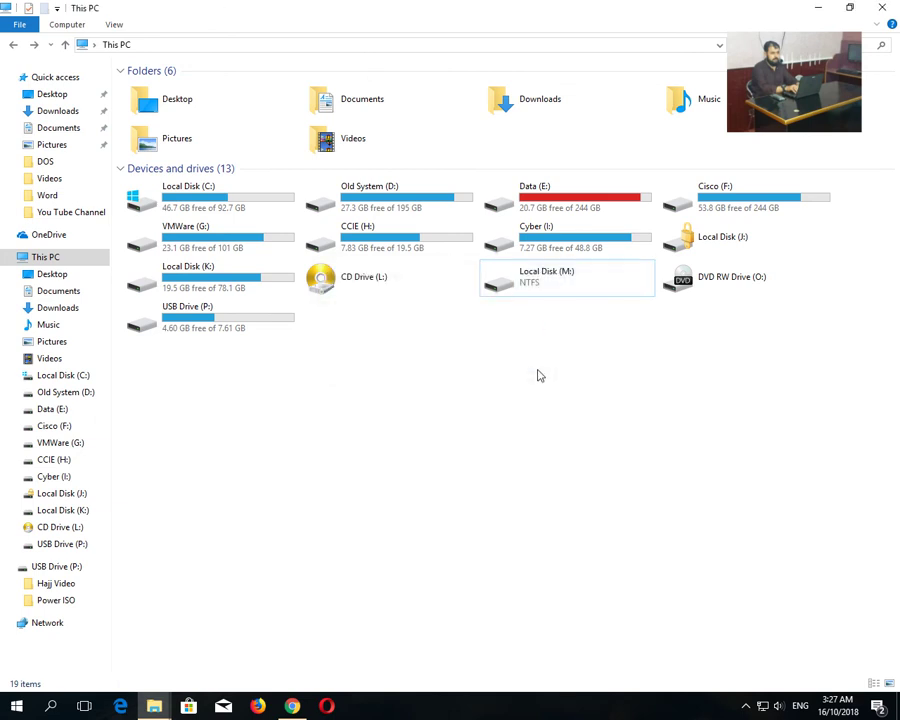
Step: Open the advanced security settings of Local Disk (M:) and start changing the drive's owner
right_click(525, 273)
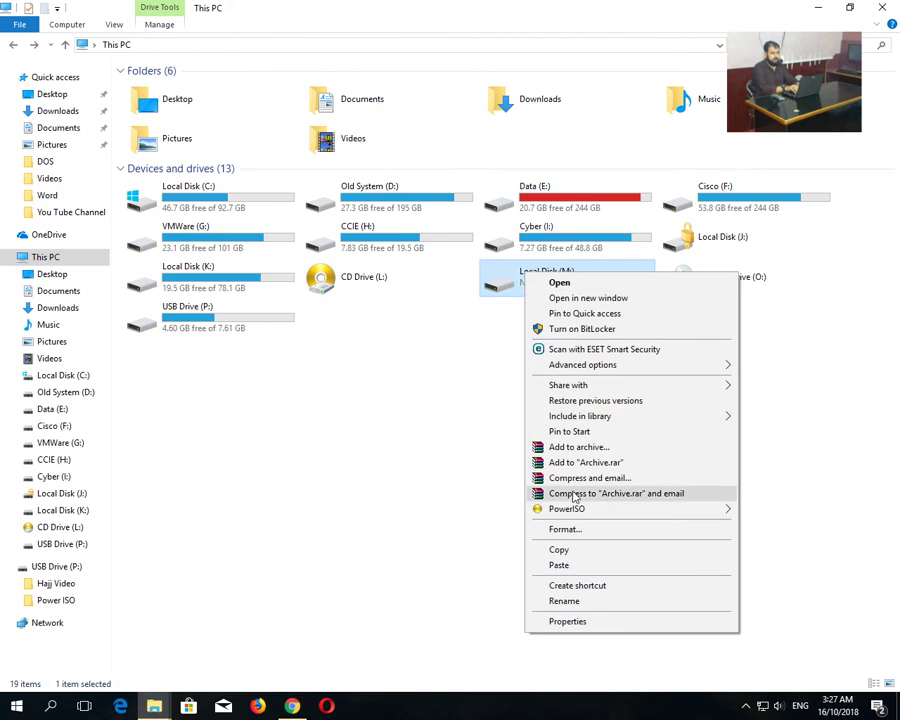
left_click(582, 624)
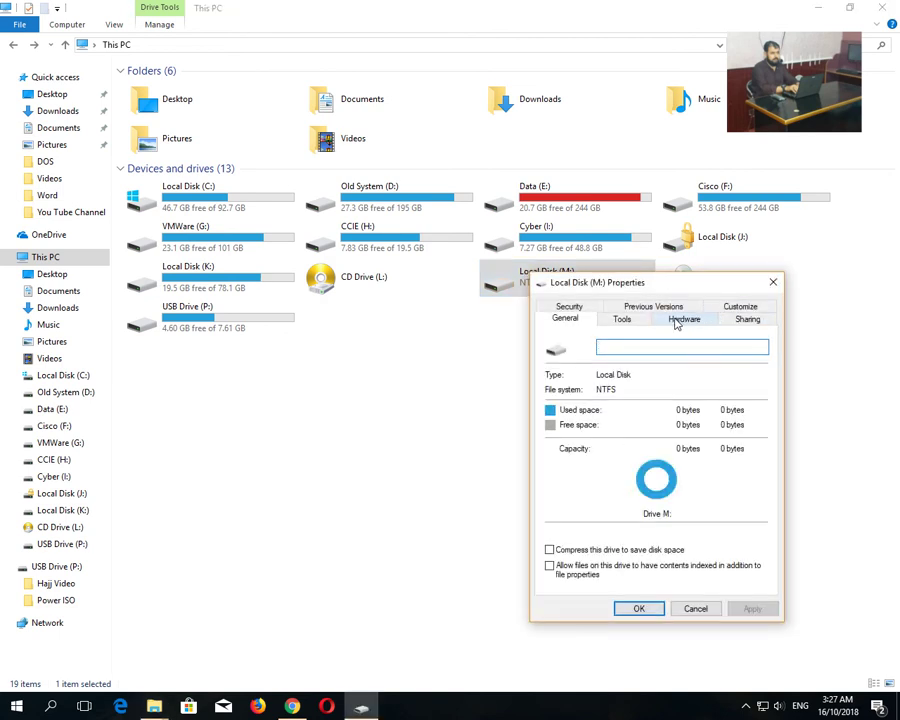
left_click(566, 307)
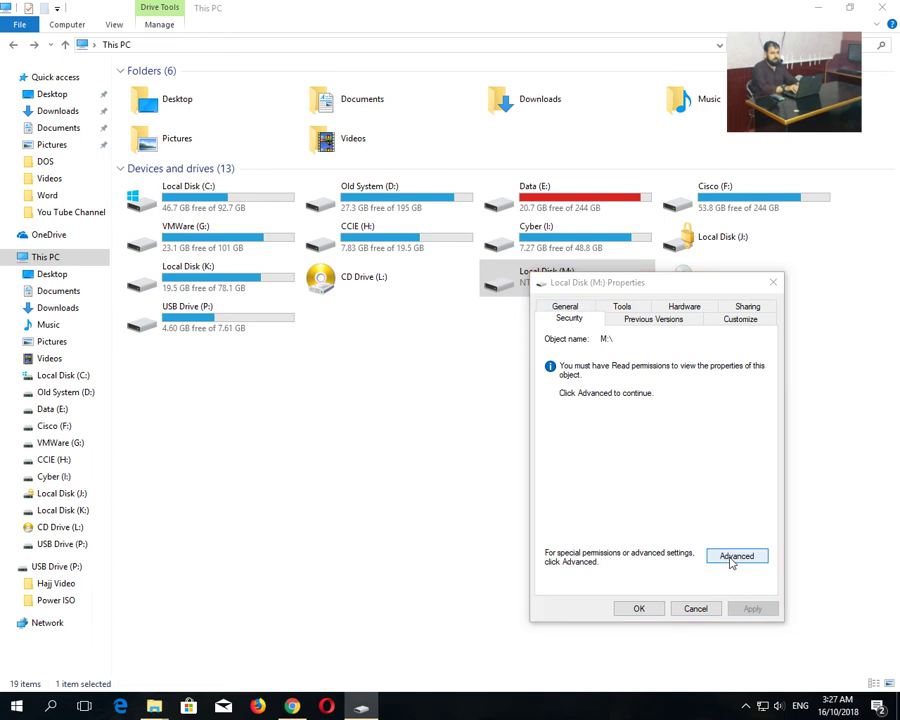
left_click(731, 558)
left_click(242, 316)
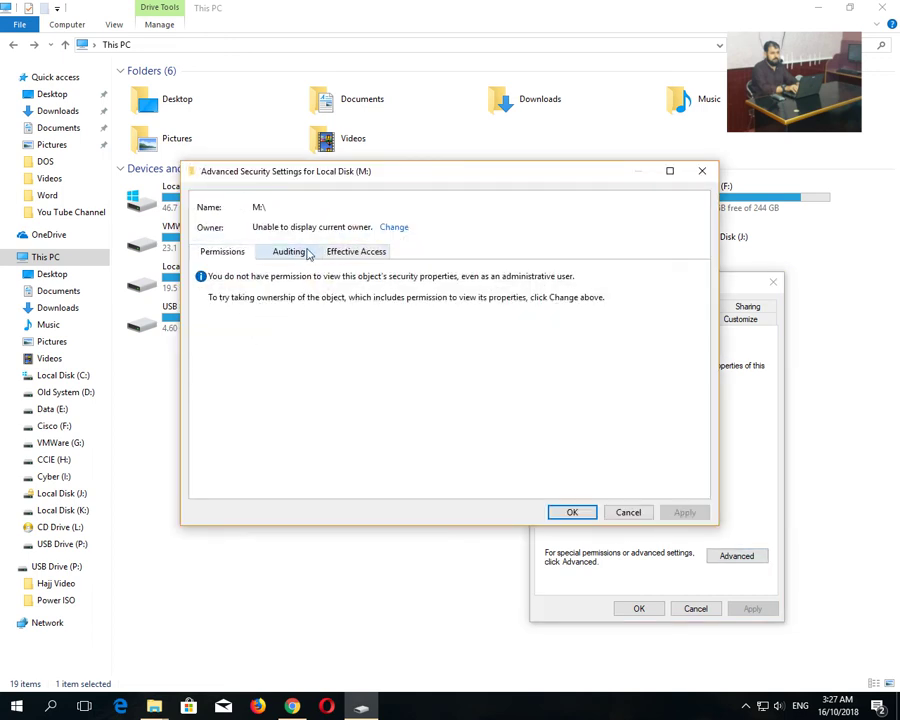
left_click(395, 228)
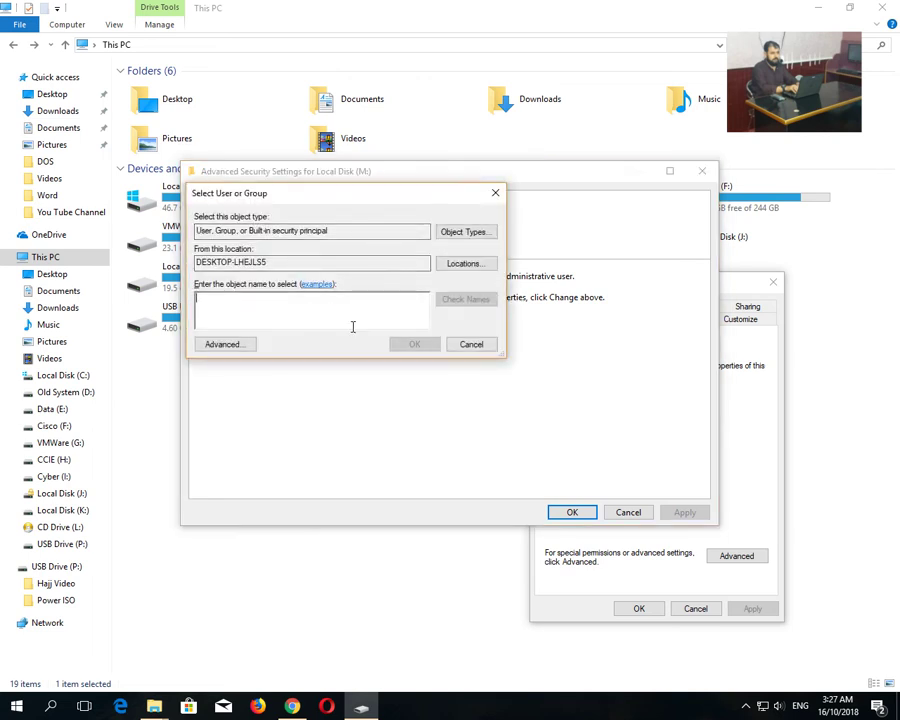
type("Administ")
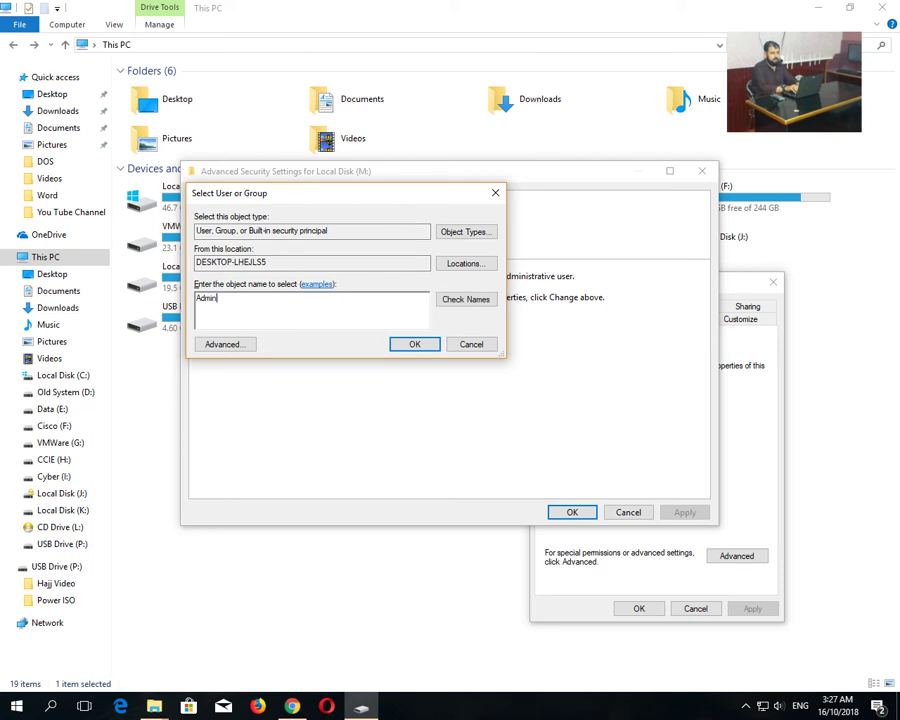
key("BackSpace")
key("BackSpace")
key("BackSpace")
key("BackSpace")
key("BackSpace")
key("BackSpace")
key("BackSpace")
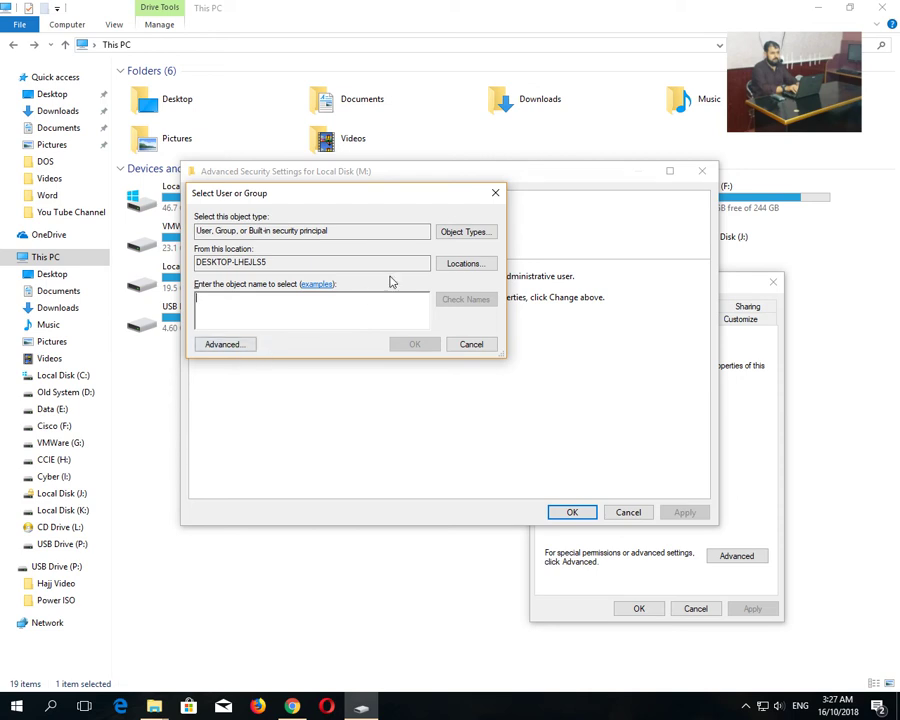
left_click(460, 263)
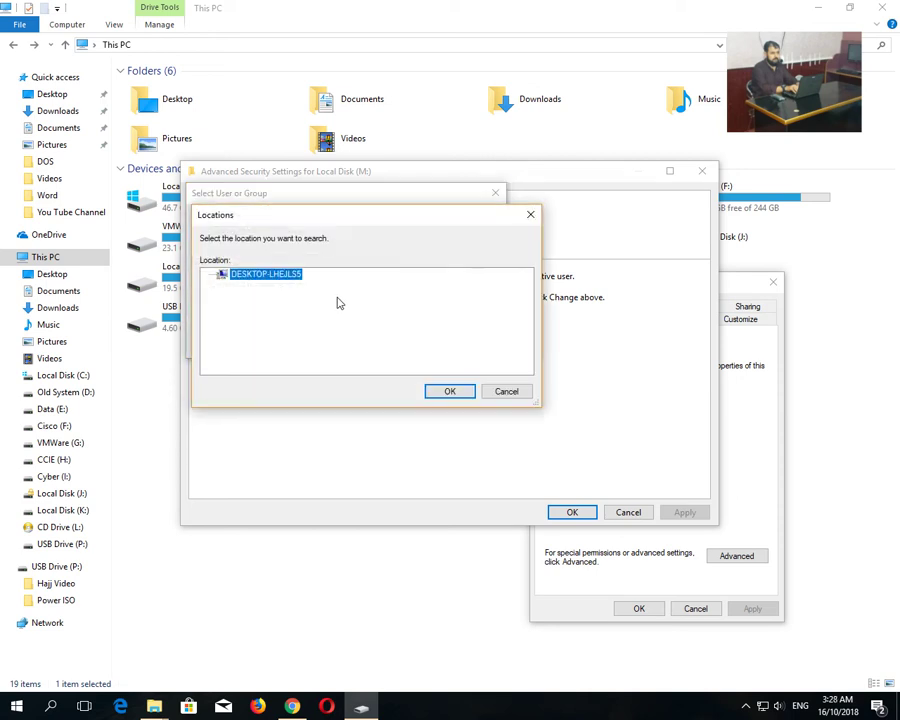
left_click(505, 392)
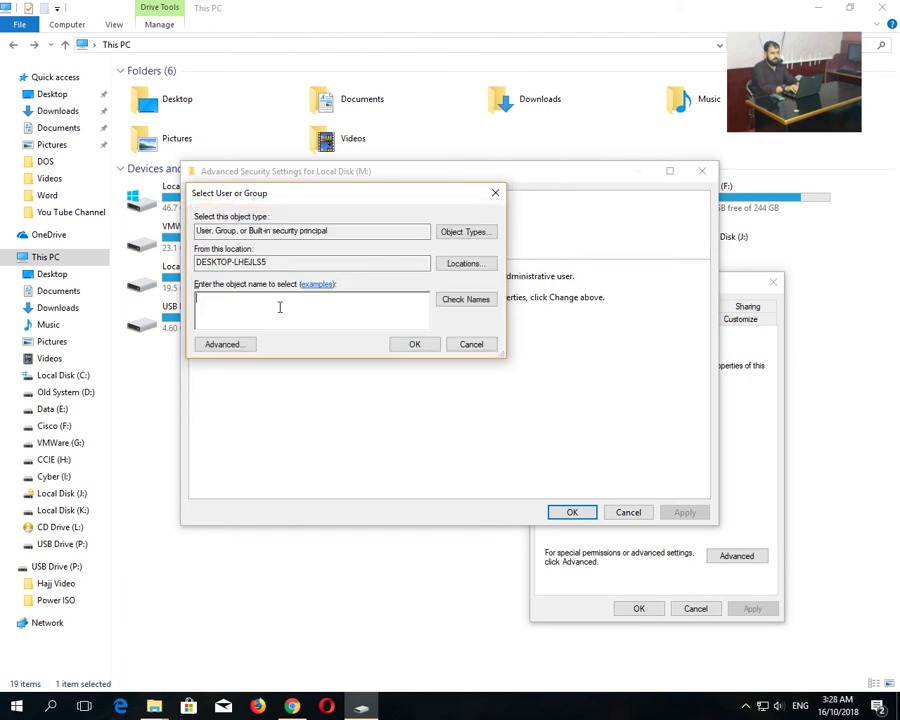
Step: Find the CCIE account through the advanced account search and apply it as the owner of Local Disk (M:)
left_click(224, 346)
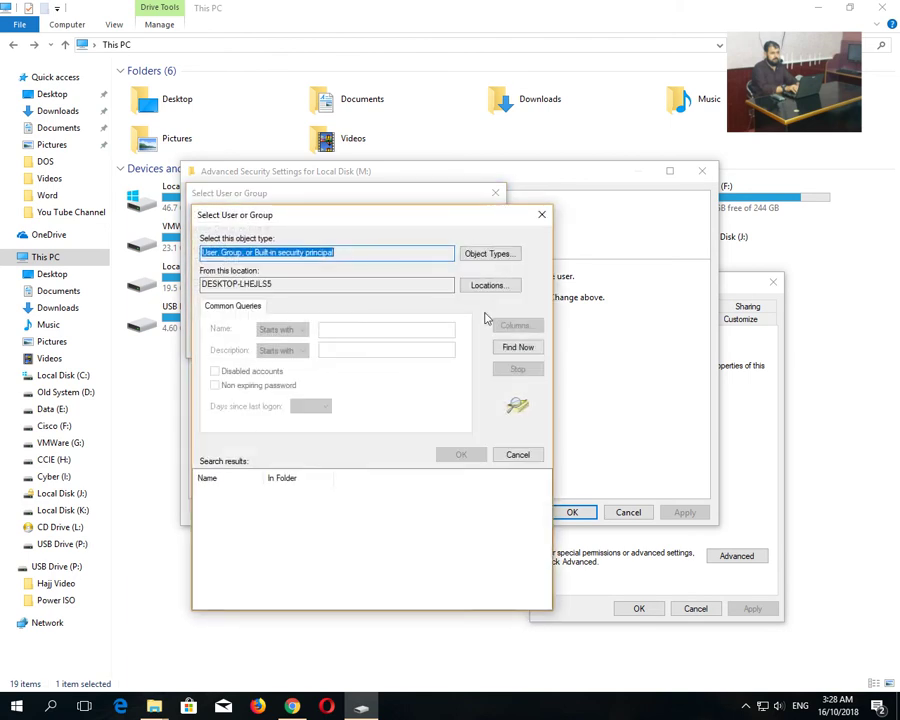
left_click(507, 350)
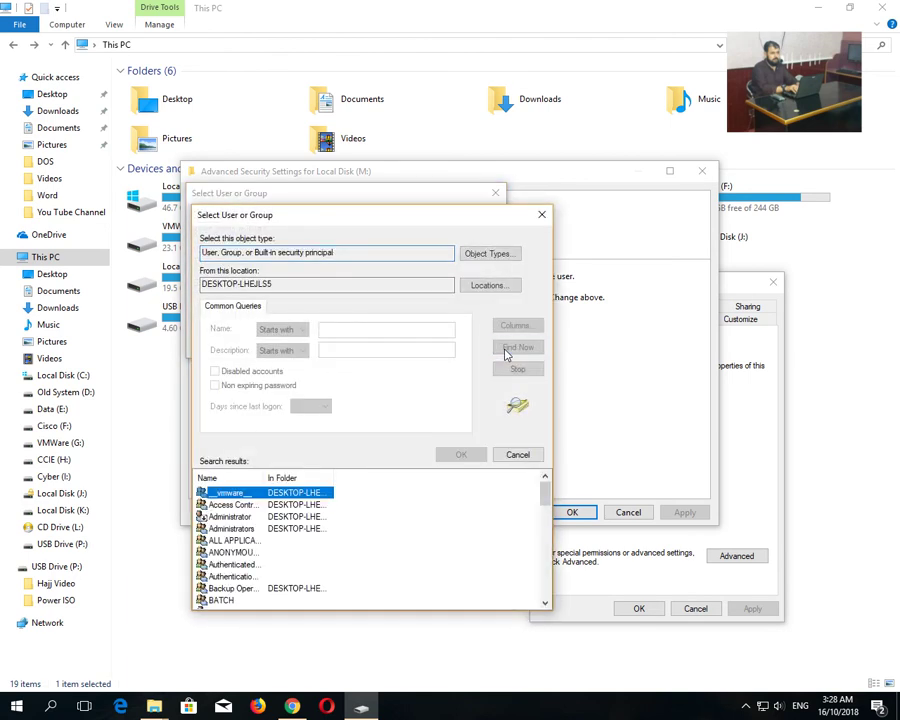
left_click(247, 517)
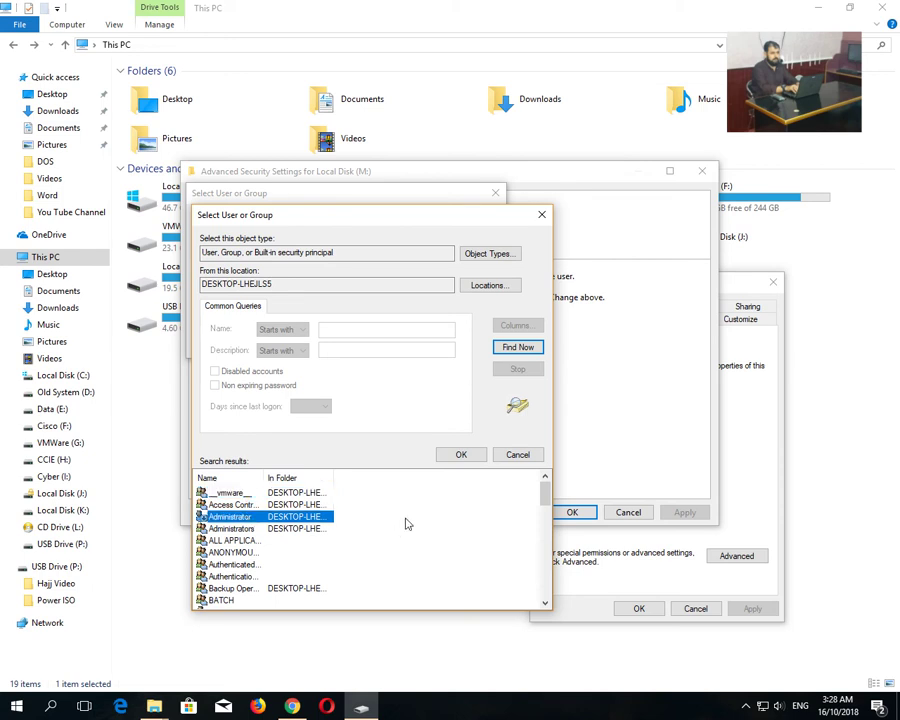
key("Down")
key("Down")
key("Down")
key("Down")
key("Down")
key("Down")
key("Down")
key("Down")
key("Down")
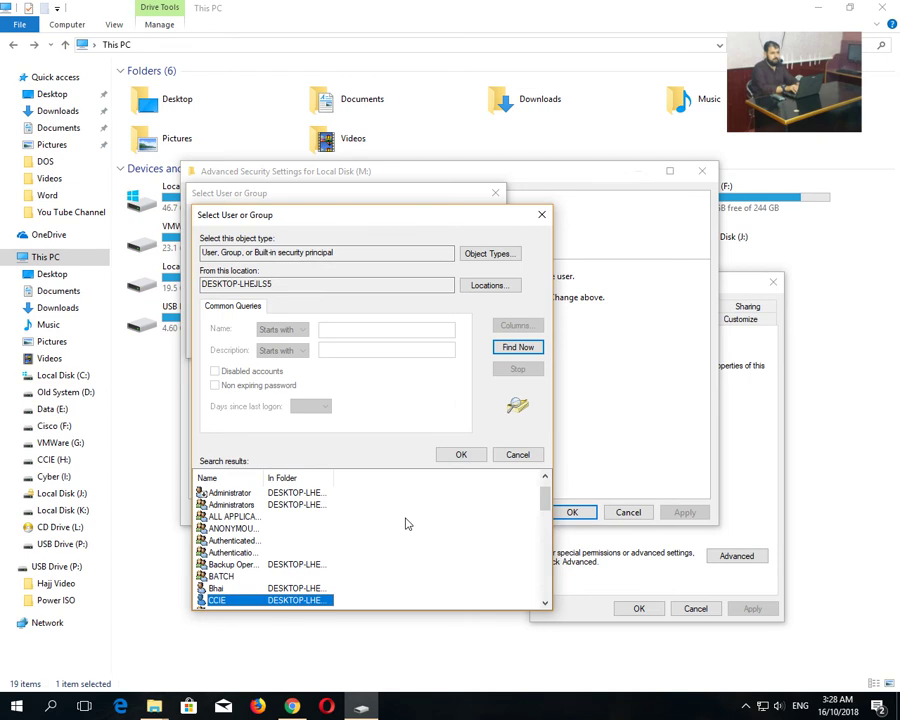
key("Return")
left_click(414, 346)
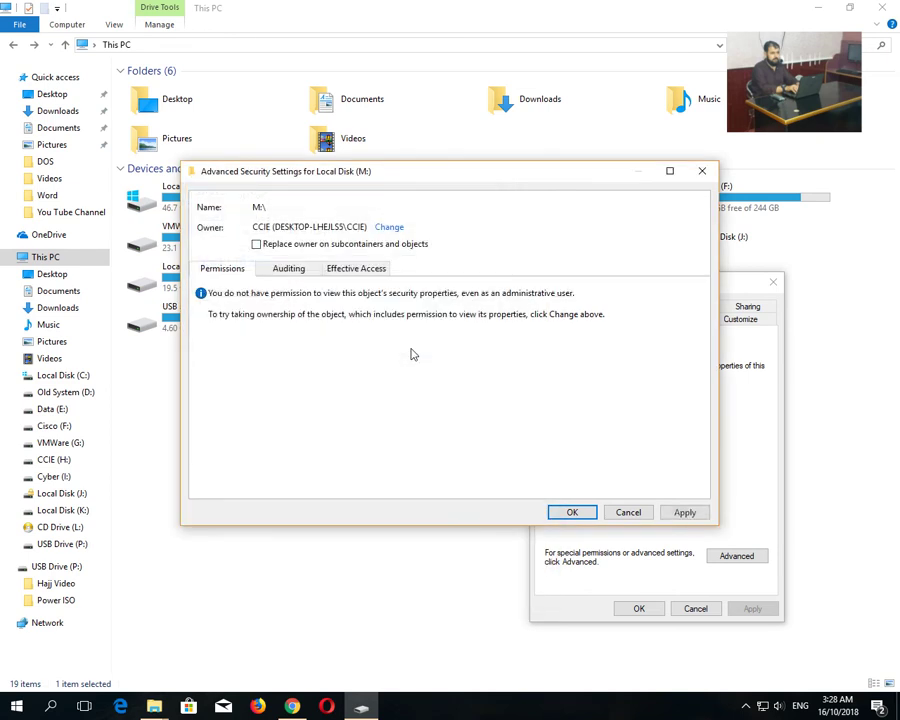
left_click(573, 512)
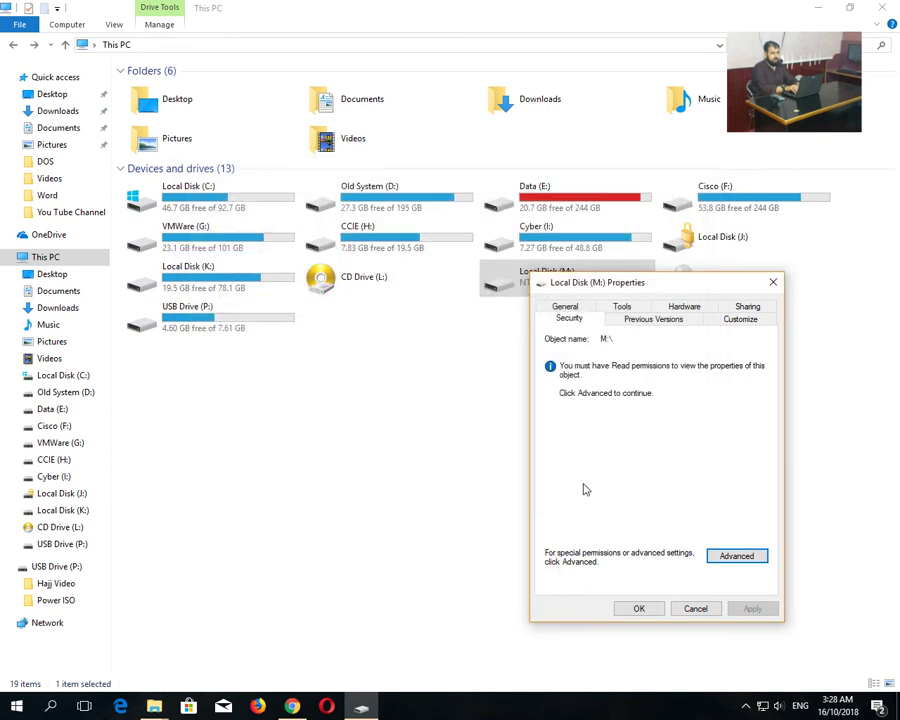
Step: Reopen the advanced security settings of Local Disk (M:) and enable changes to its permission entries
left_click(723, 553)
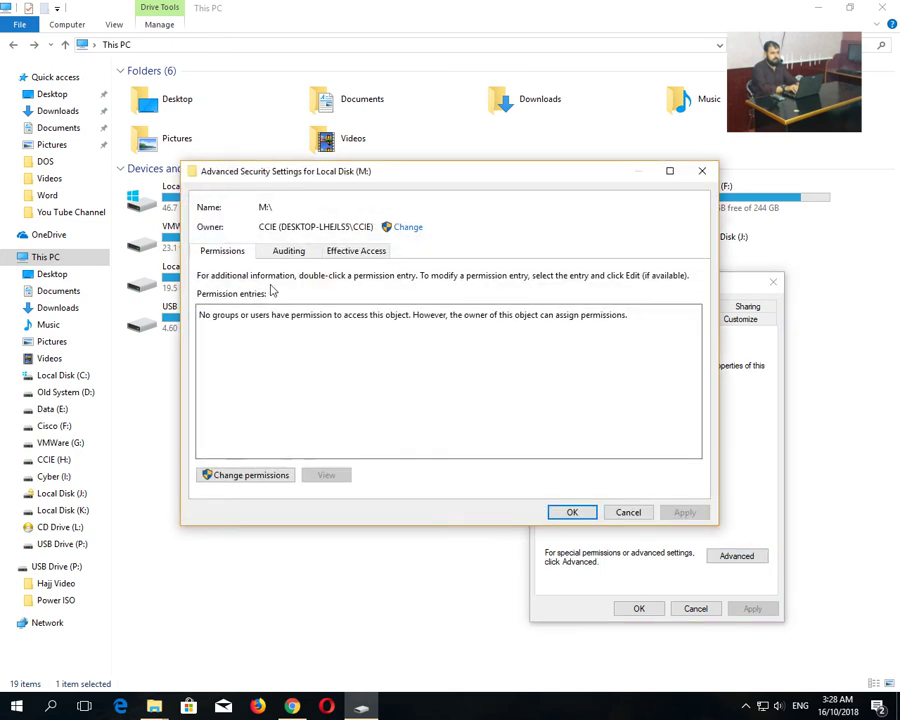
left_click(258, 474)
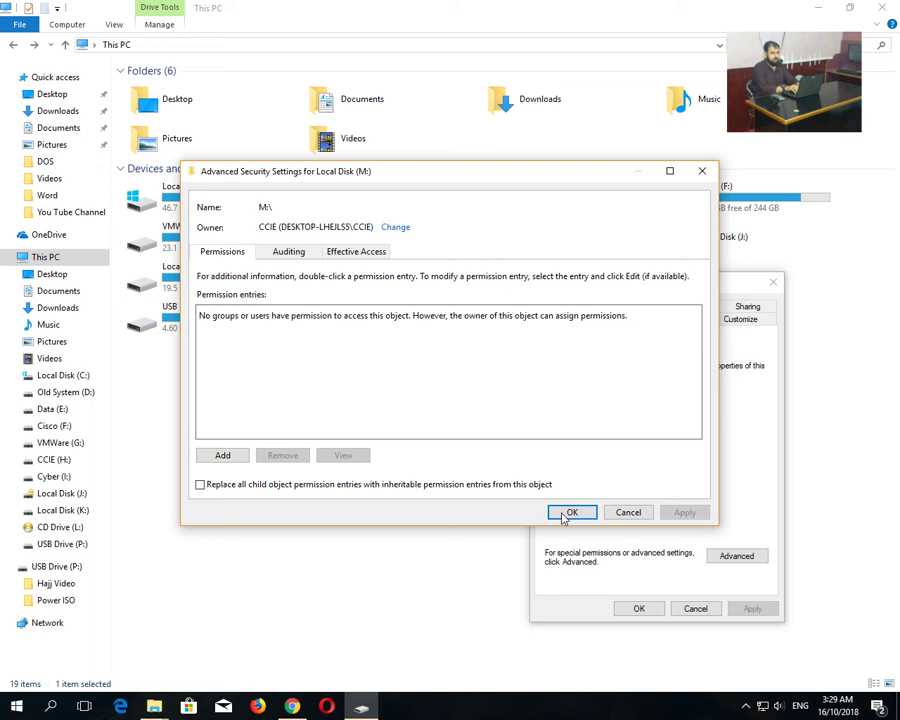
Step: Switch to Task Manager, end both COM Surrogate tasks holding the security windows, and close Task Manager
right_click(560, 708)
left_click(590, 634)
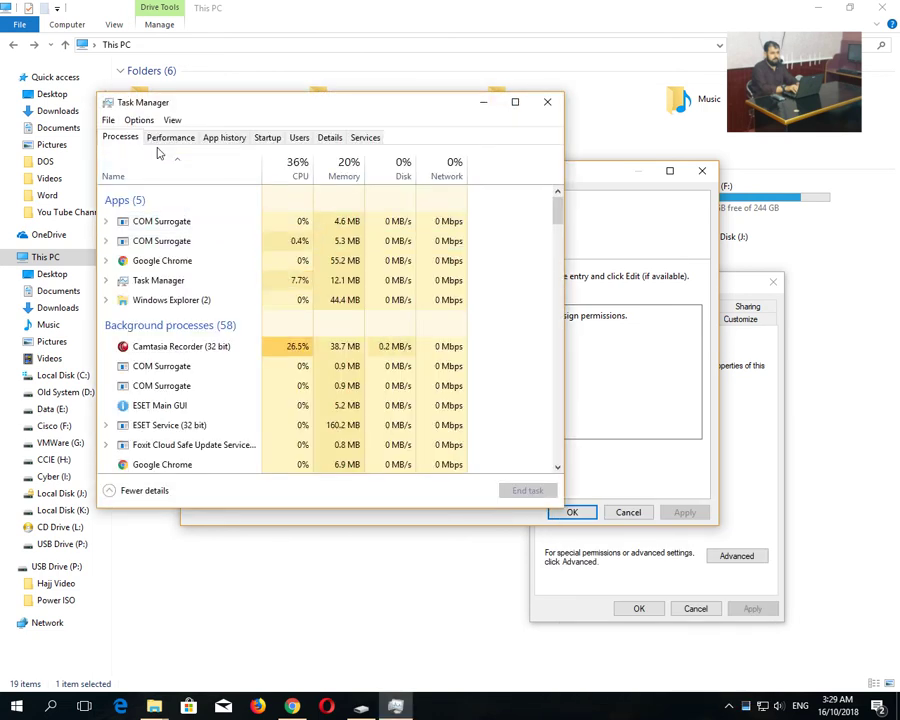
left_click(201, 241)
left_click(526, 490)
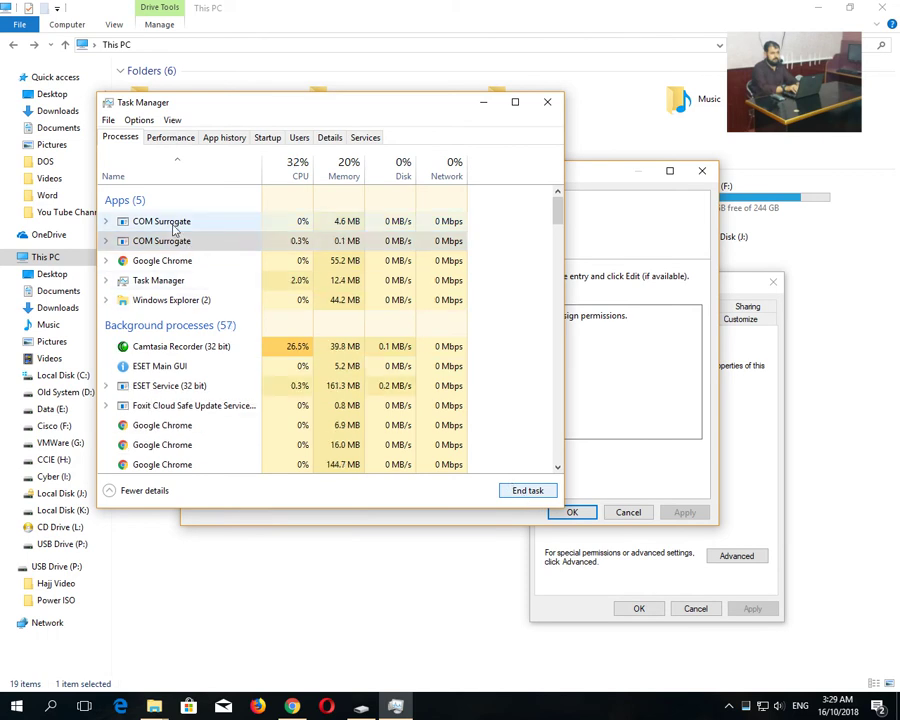
left_click(175, 226)
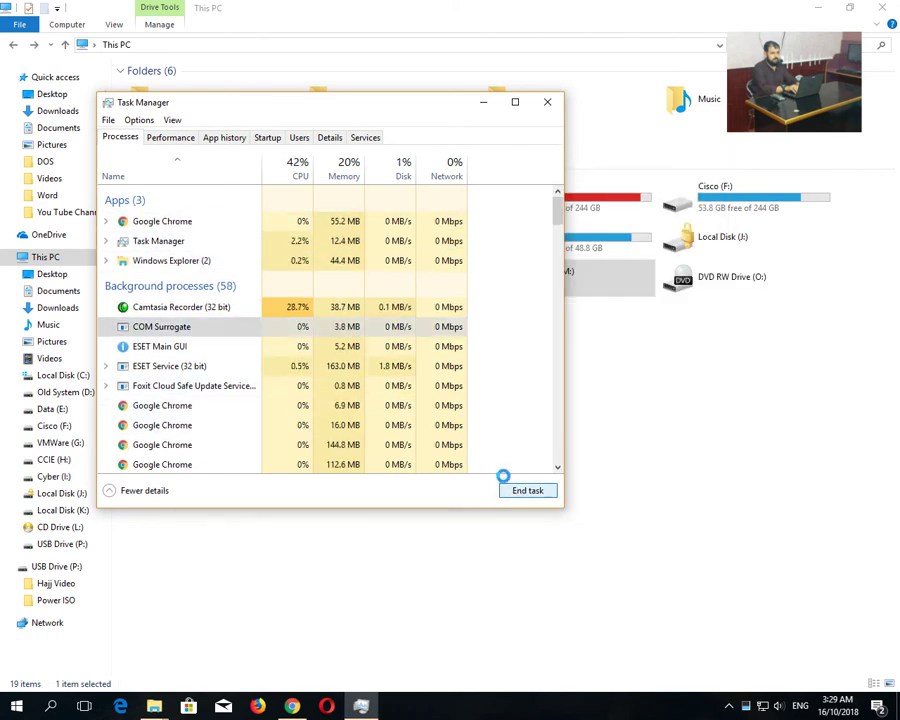
left_click(547, 101)
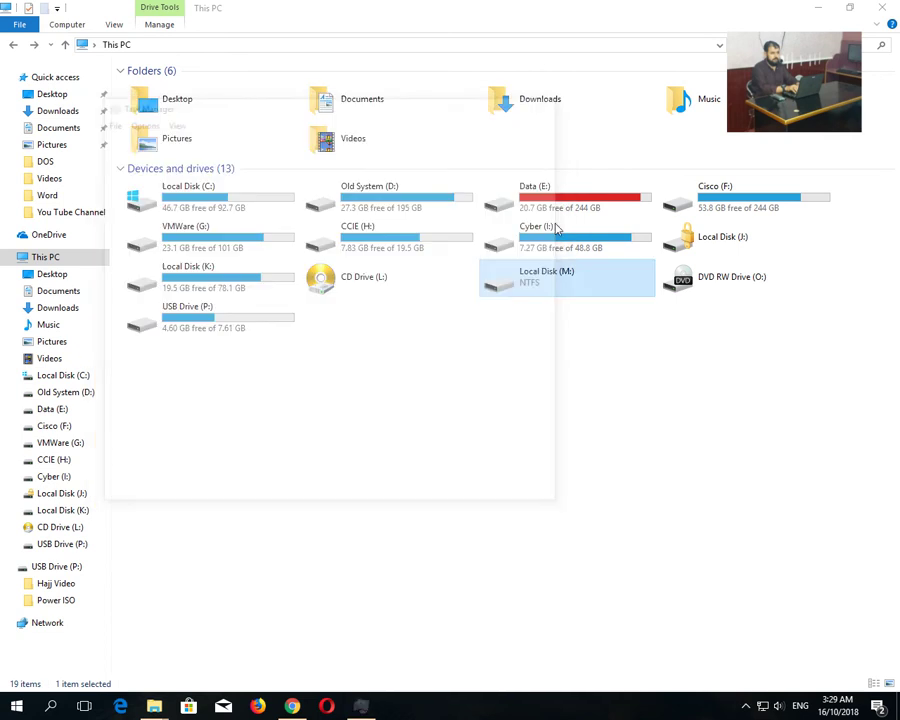
Step: Open the security permissions of Local Disk (M:) for editing and add the user CCIE
right_click(510, 281)
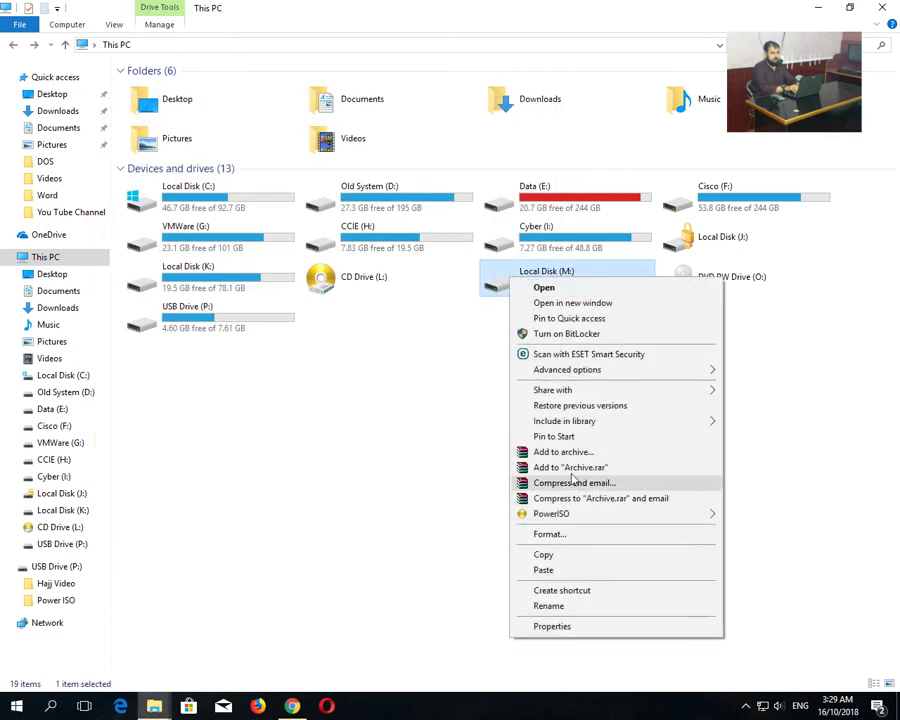
left_click(551, 627)
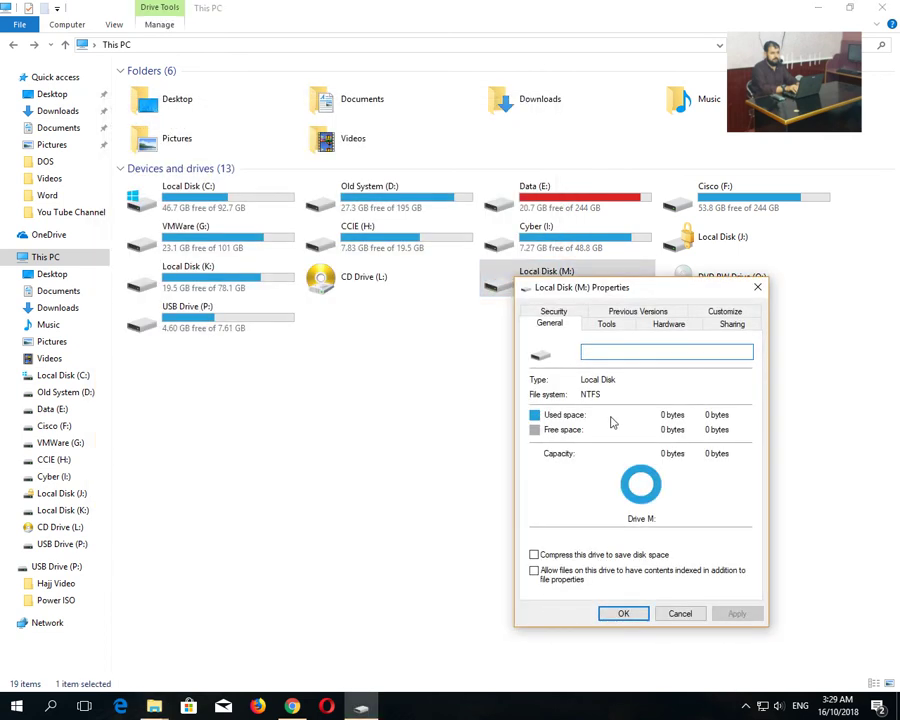
left_click(558, 314)
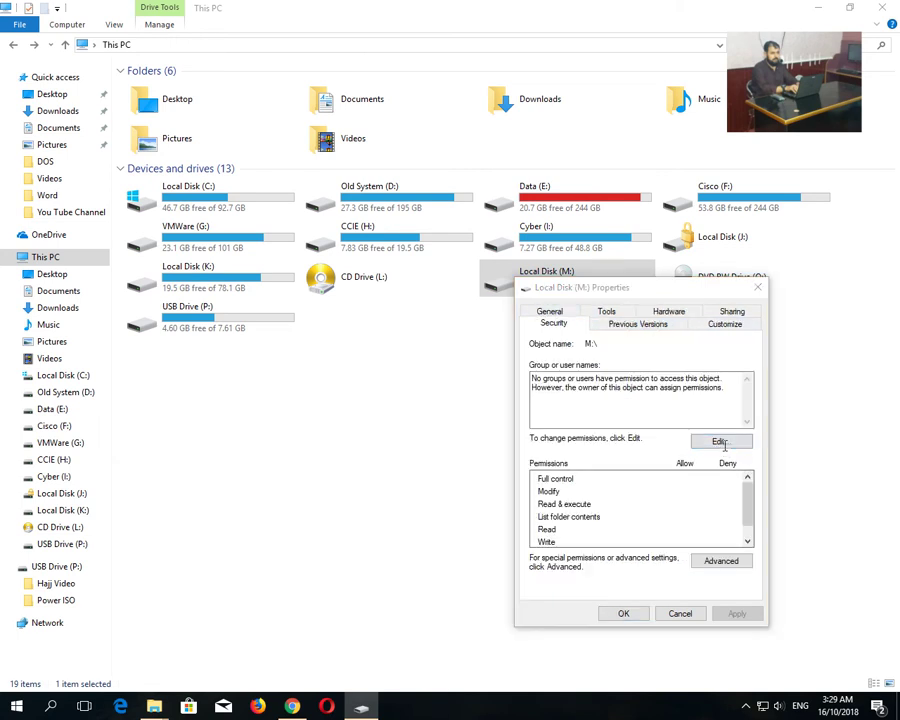
left_click(722, 443)
left_click(690, 515)
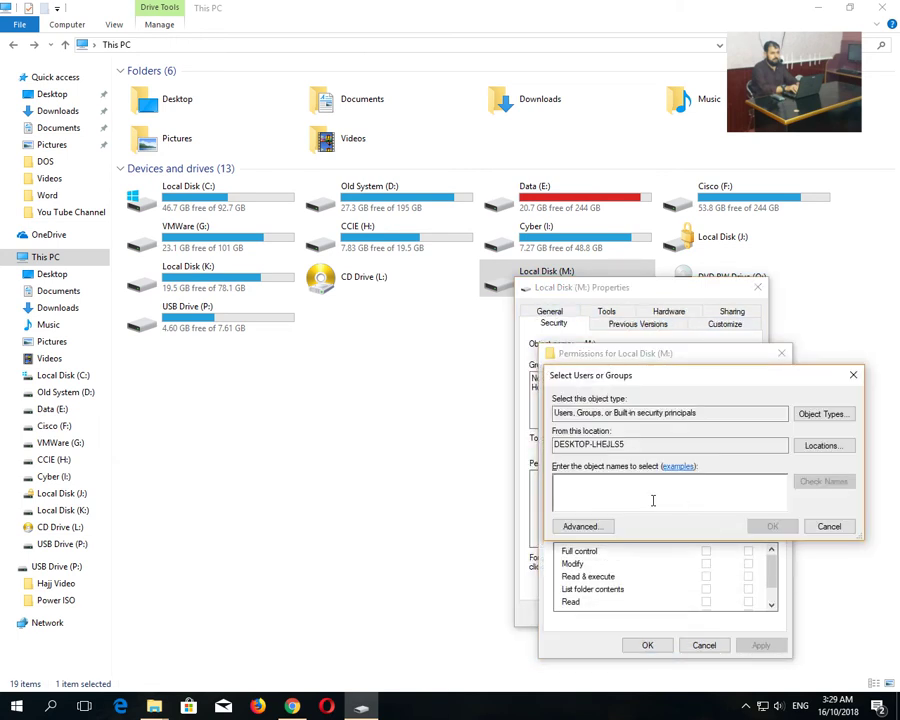
type("CCIE")
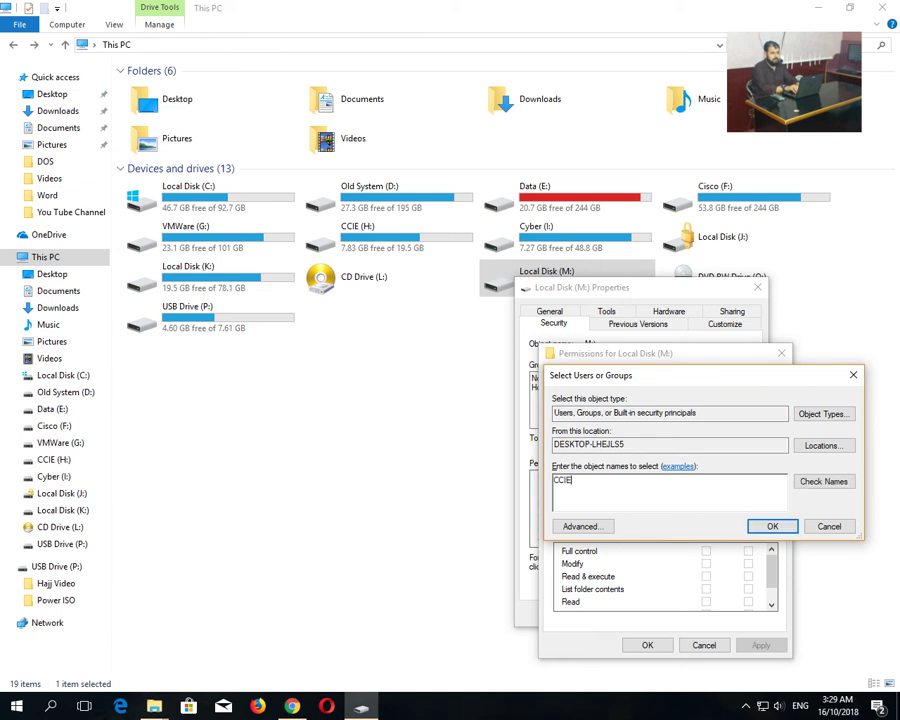
left_click(772, 526)
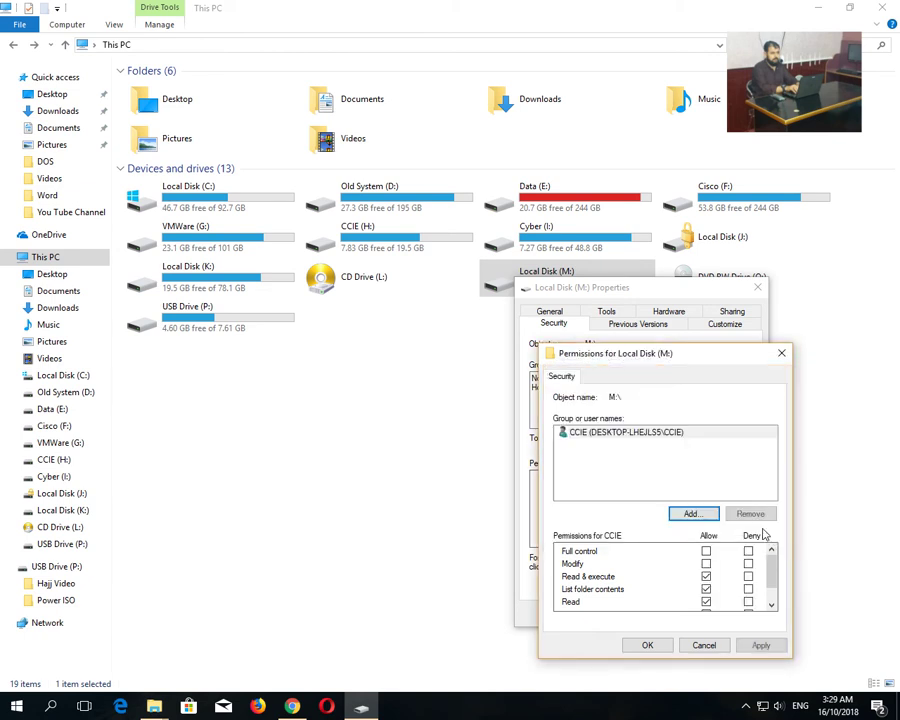
Step: Allow CCIE full control of Local Disk (M:) and apply it, continuing past the error for System Volume Information
left_click(706, 551)
left_click(761, 645)
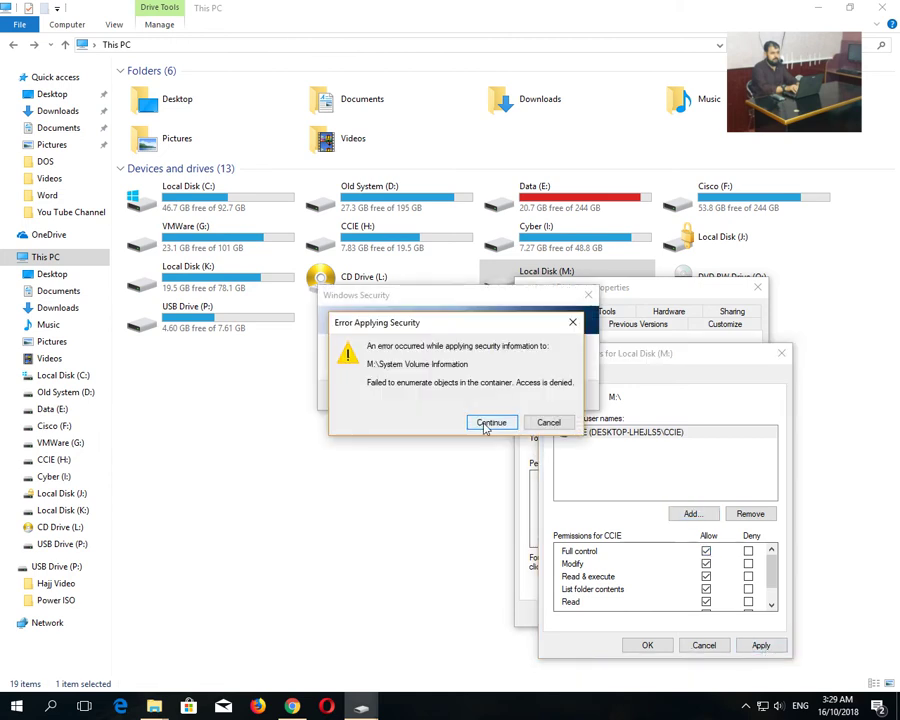
left_click(487, 423)
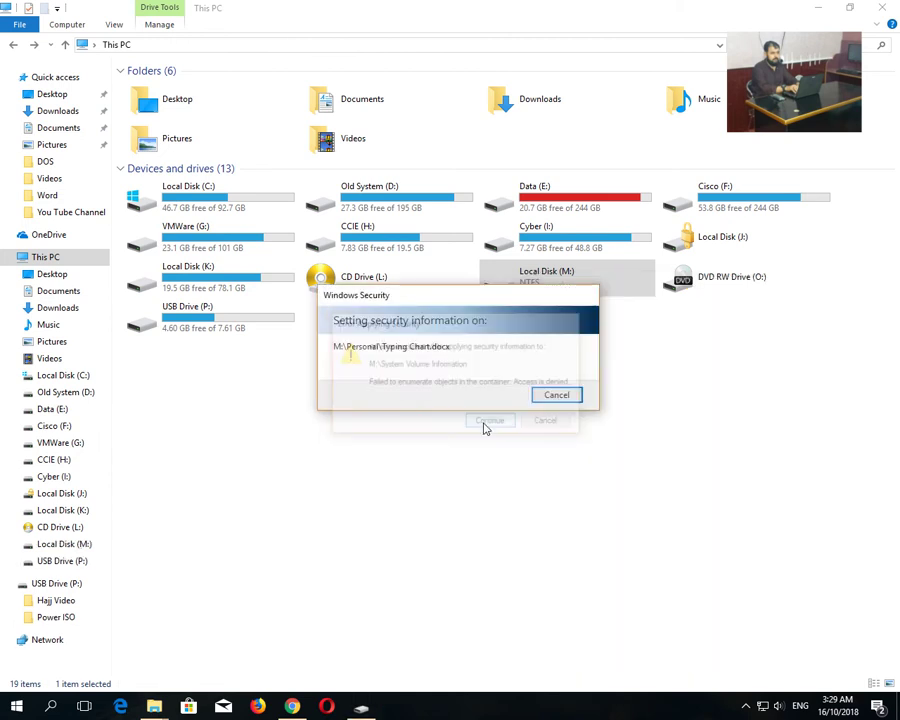
Step: Open Local Disk (M:) to check access to its contents, and return to This PC
double_click(522, 281)
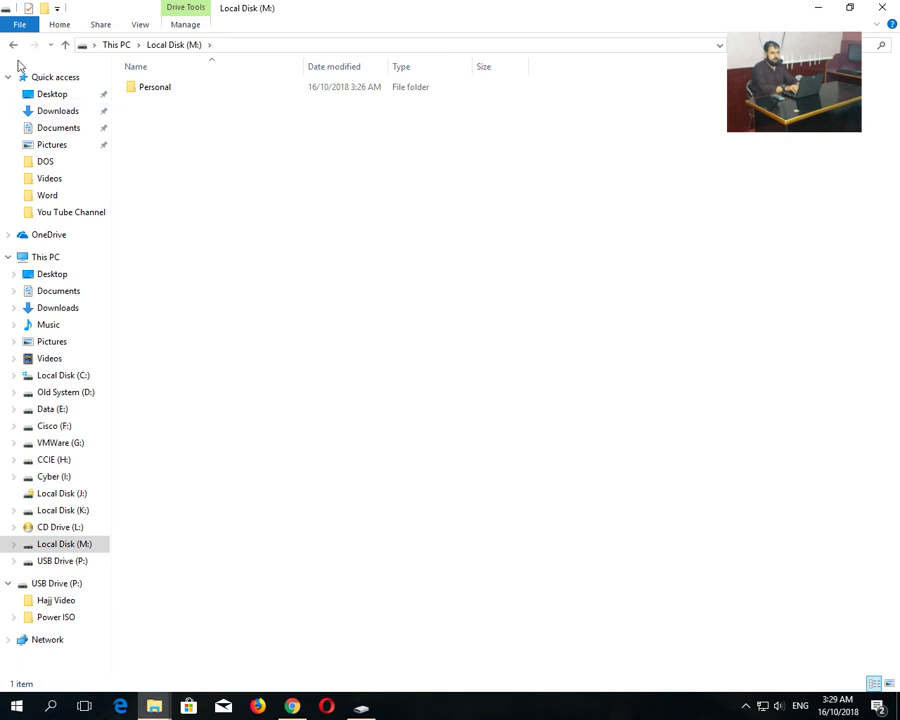
left_click(13, 44)
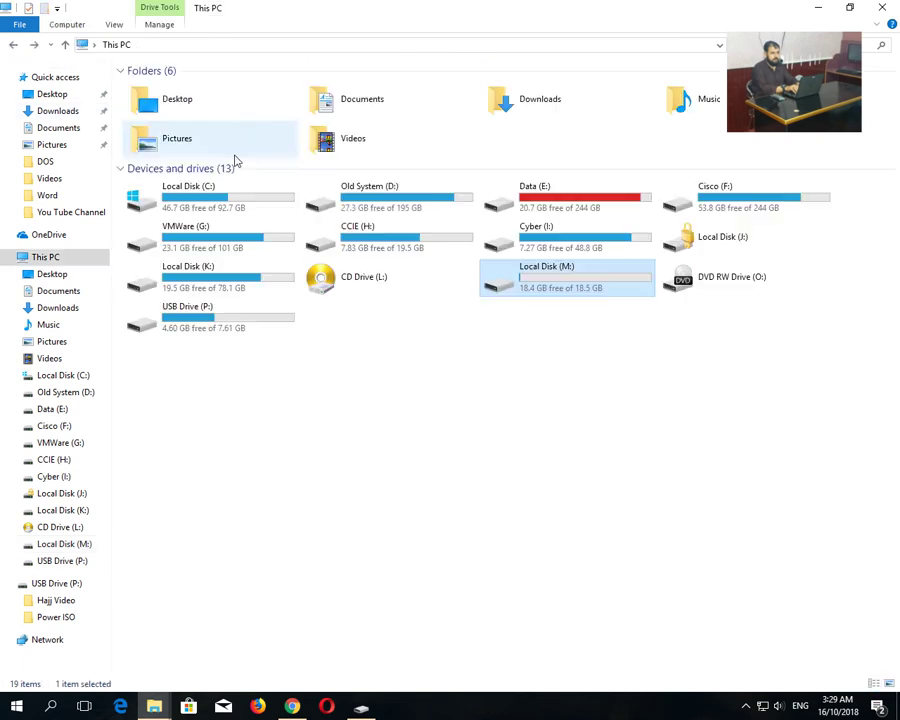
Step: Return to the open permissions window of Local Disk (M:), accept it, and close the drive's properties
right_click(542, 283)
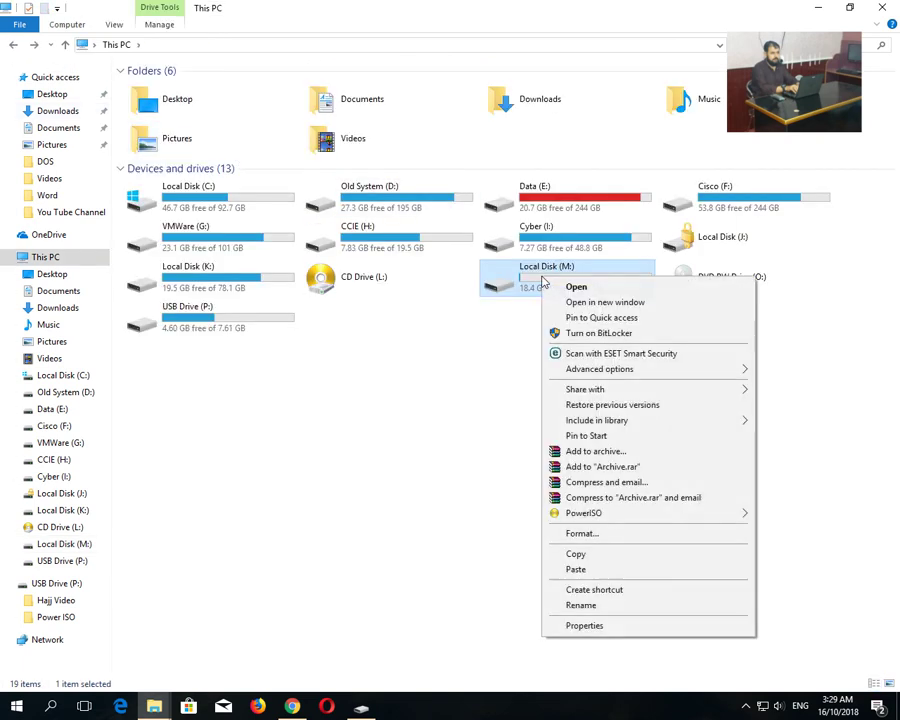
left_click(566, 622)
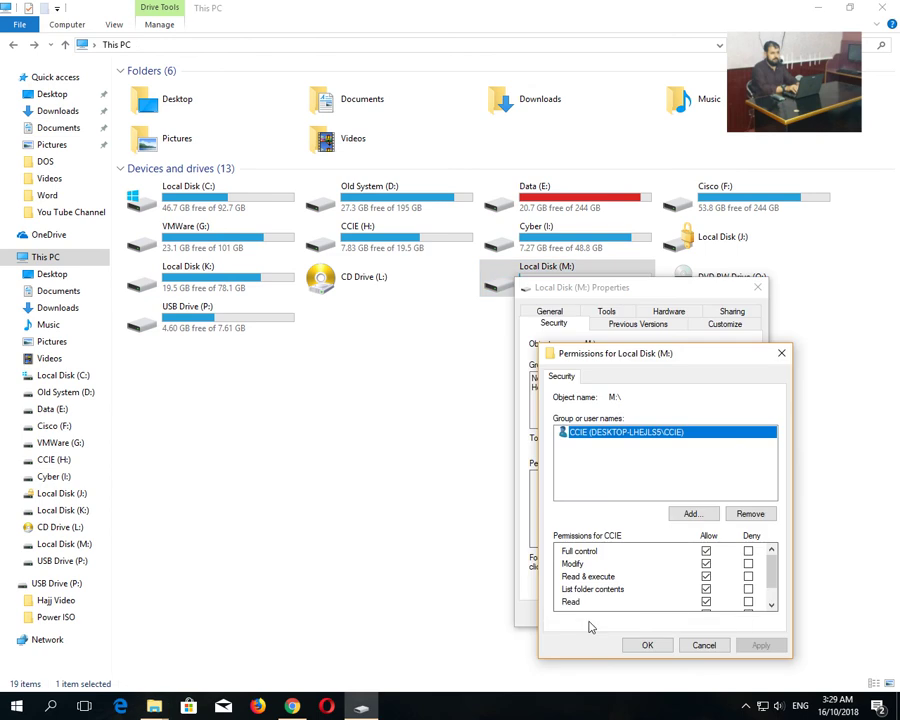
left_click(647, 644)
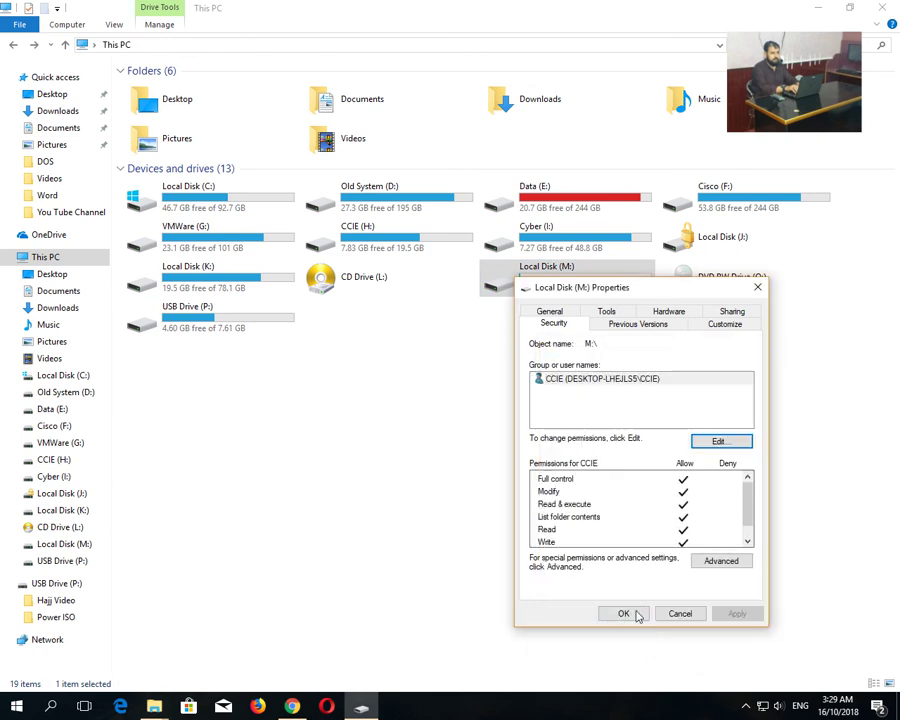
left_click(630, 609)
Step: View the properties of Local Disk (M:) and close them without making changes
right_click(519, 280)
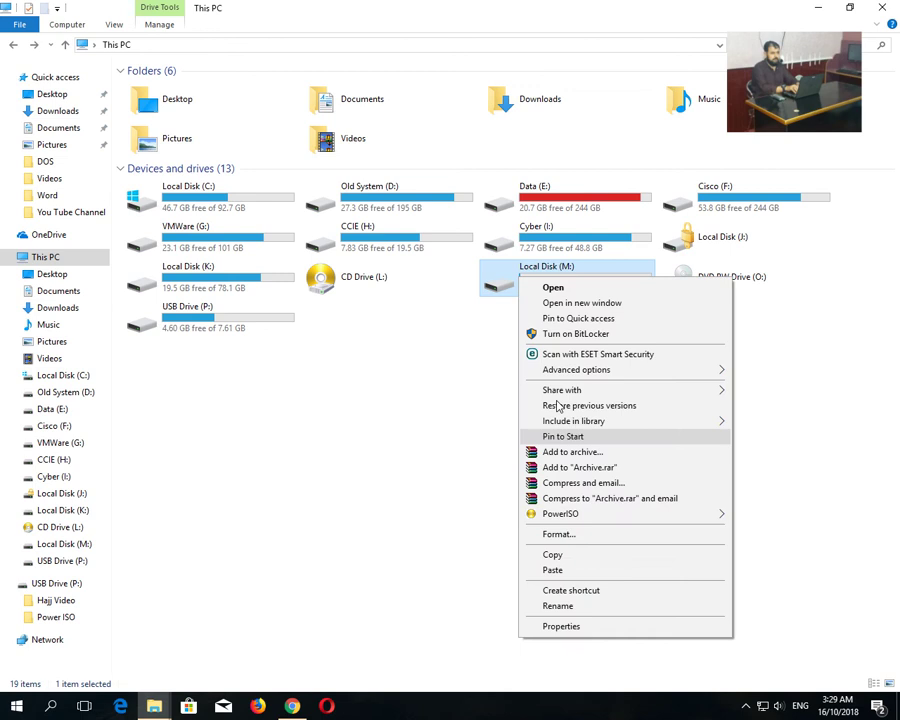
left_click(561, 626)
left_click(690, 612)
Step: Quick-format Local Disk (M:) with the FAT32 file system, accept the erase warning, and close the format window
right_click(509, 280)
left_click(540, 529)
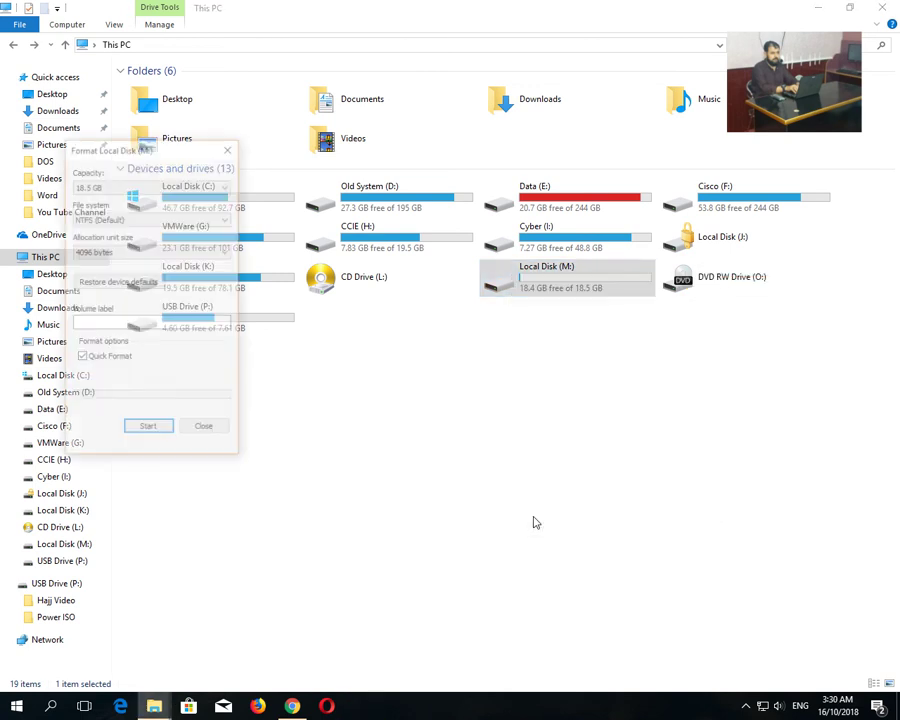
left_click(121, 218)
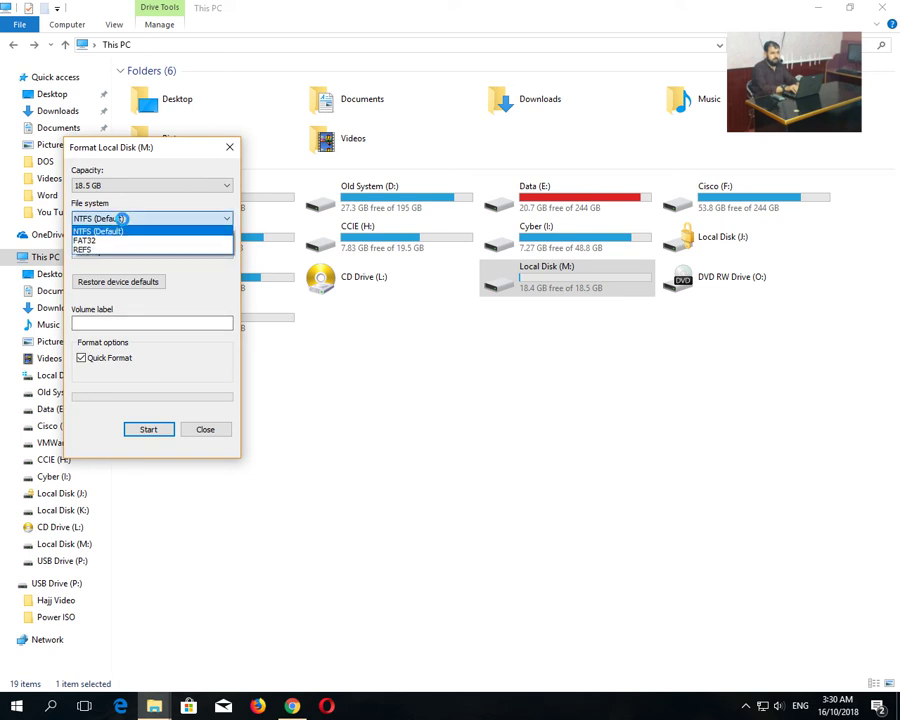
left_click(113, 240)
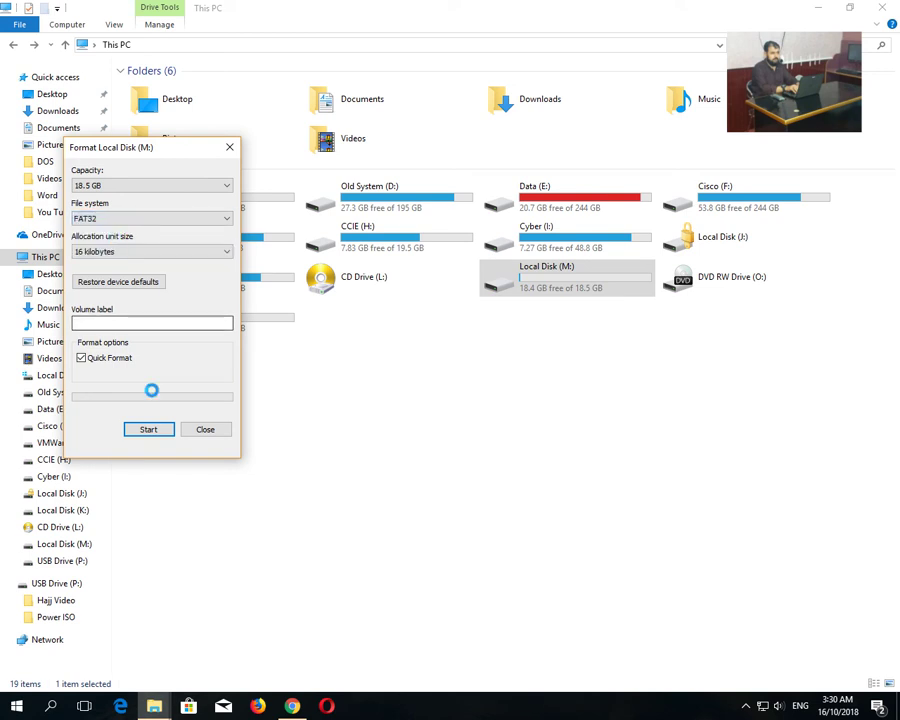
left_click(149, 431)
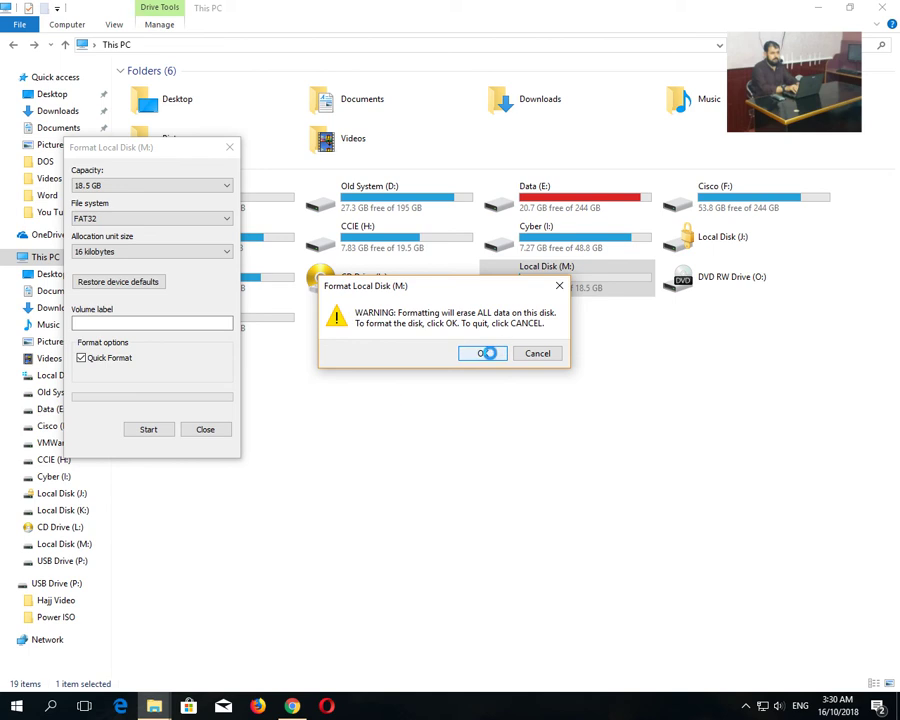
left_click(489, 353)
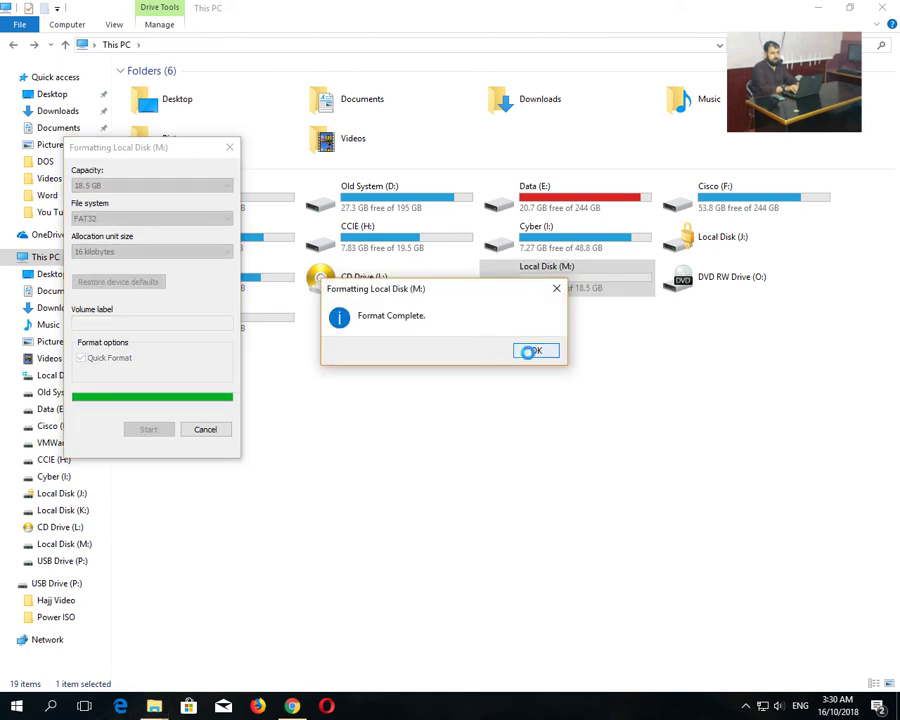
left_click(520, 351)
left_click(207, 427)
Step: Check the properties of the formatted Local Disk (M:) for its file system and available security settings
right_click(511, 287)
left_click(532, 634)
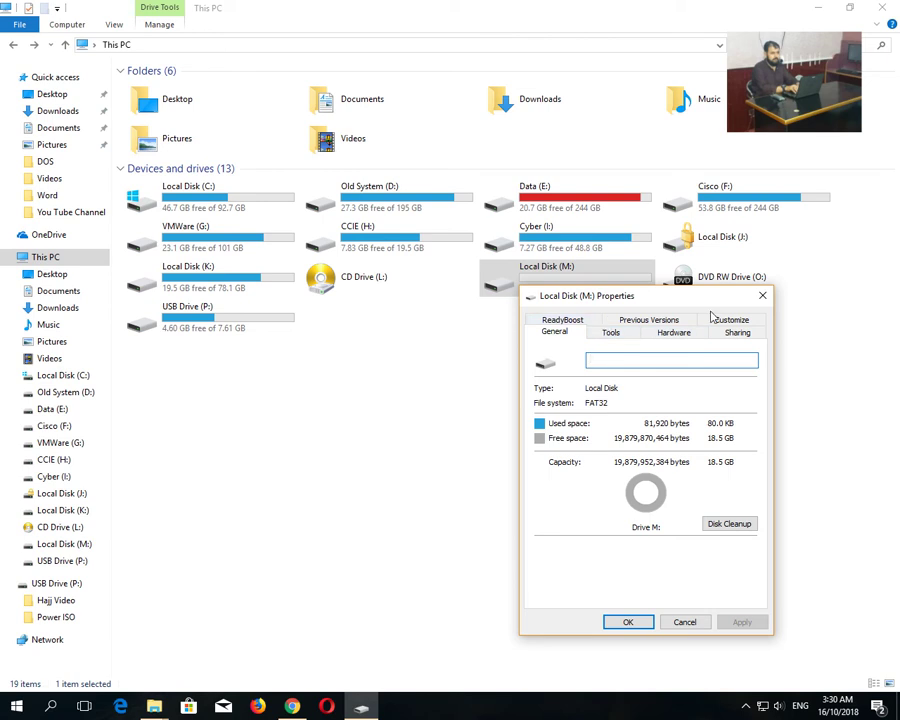
left_click(629, 621)
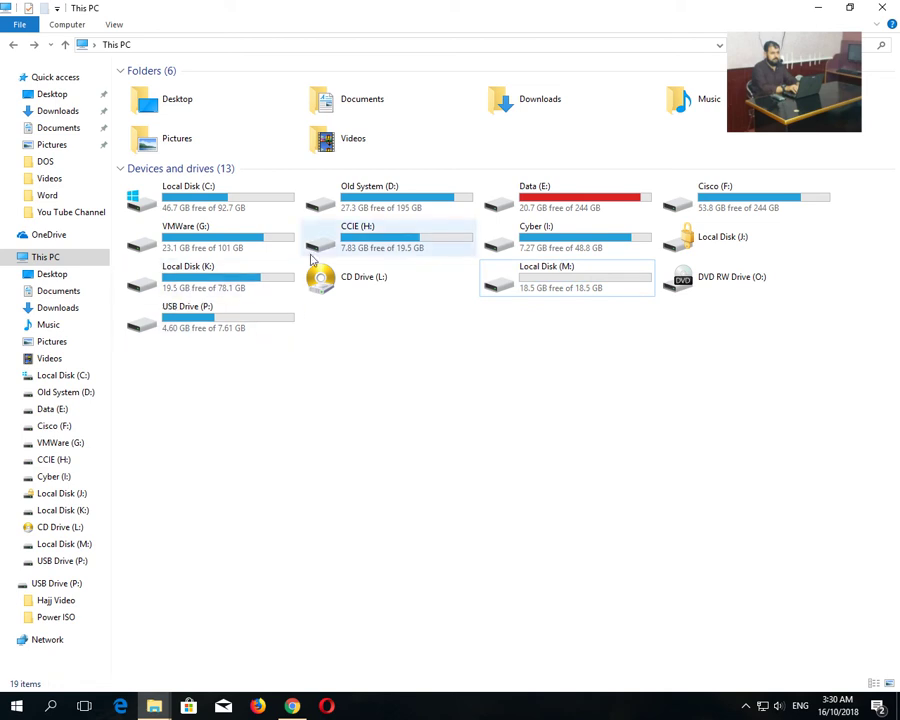
Step: Copy Typing Chart.docx from Local Disk (K:) into Local Disk (M:)
double_click(225, 268)
left_click(171, 137)
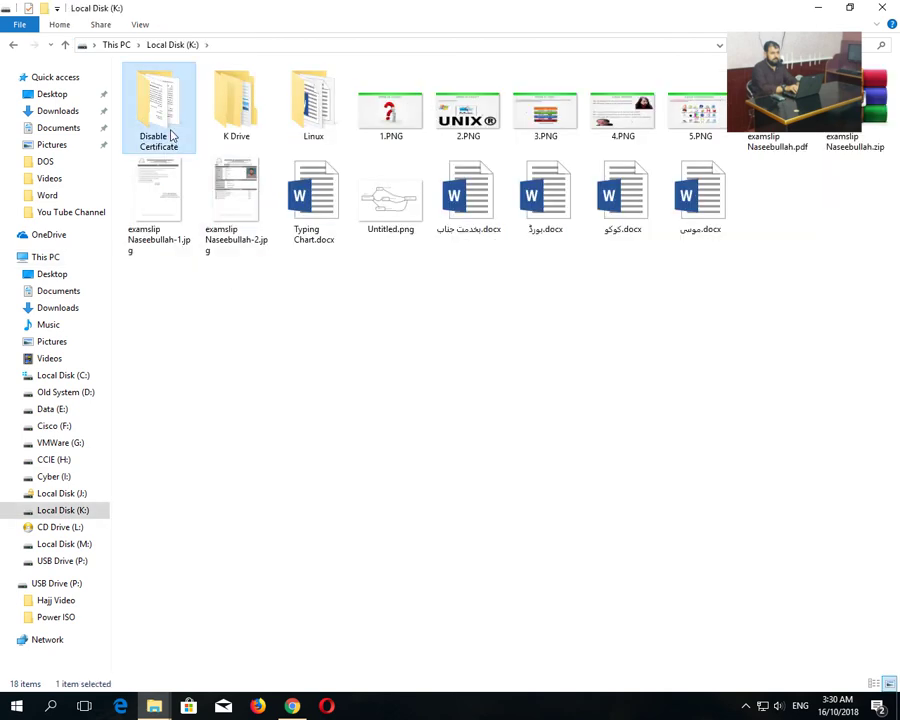
right_click(171, 134)
left_click(258, 118)
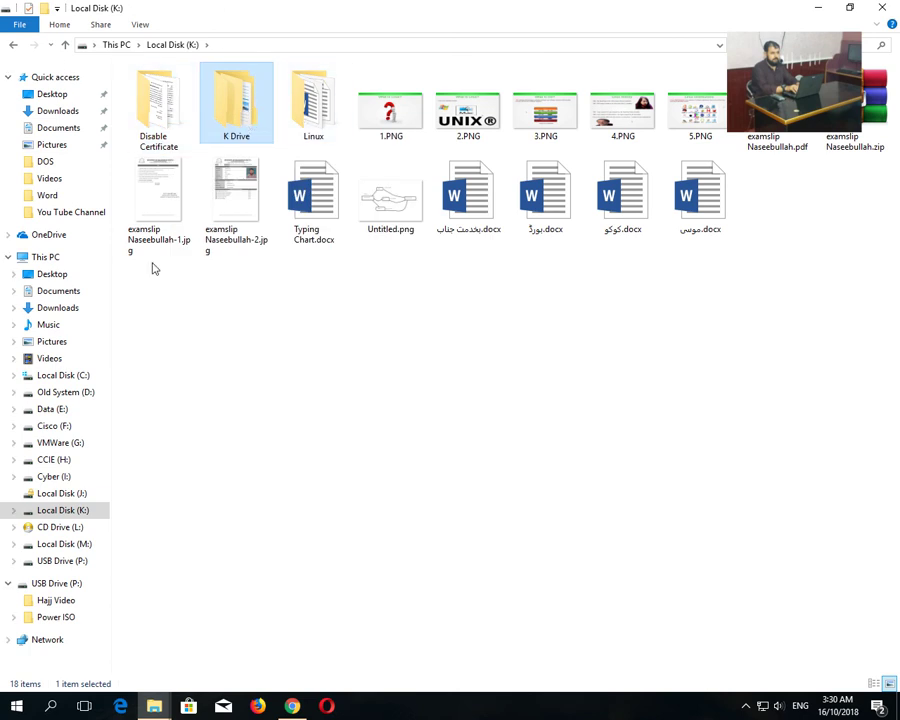
left_click(300, 228)
right_click(298, 232)
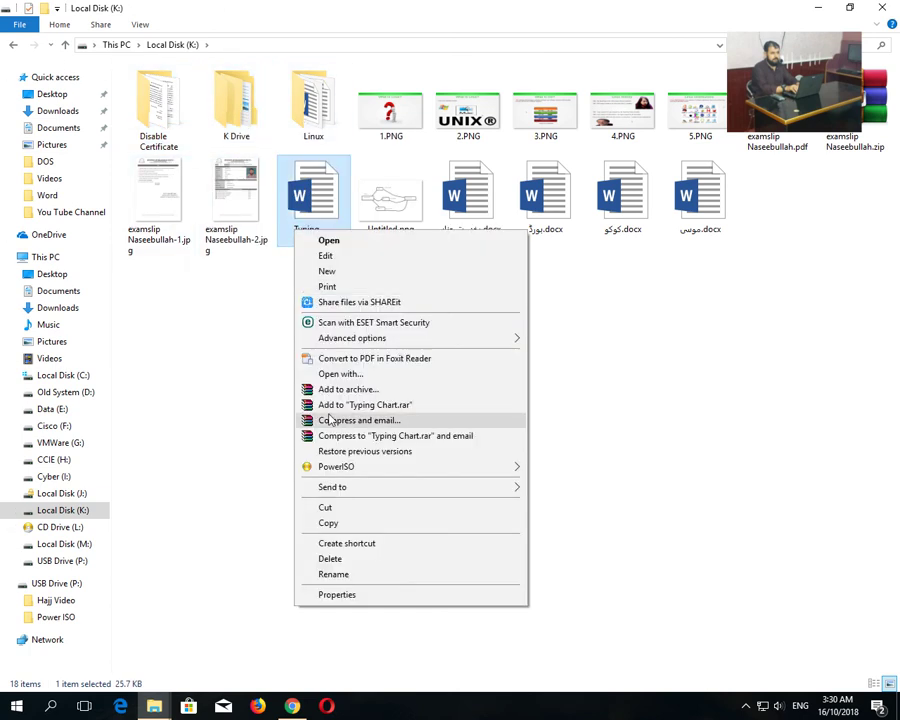
left_click(331, 524)
left_click(64, 543)
right_click(404, 412)
left_click(441, 508)
Step: Create a folder named 1 in Local Disk (M:) and move Typing Chart.docx into it
right_click(283, 319)
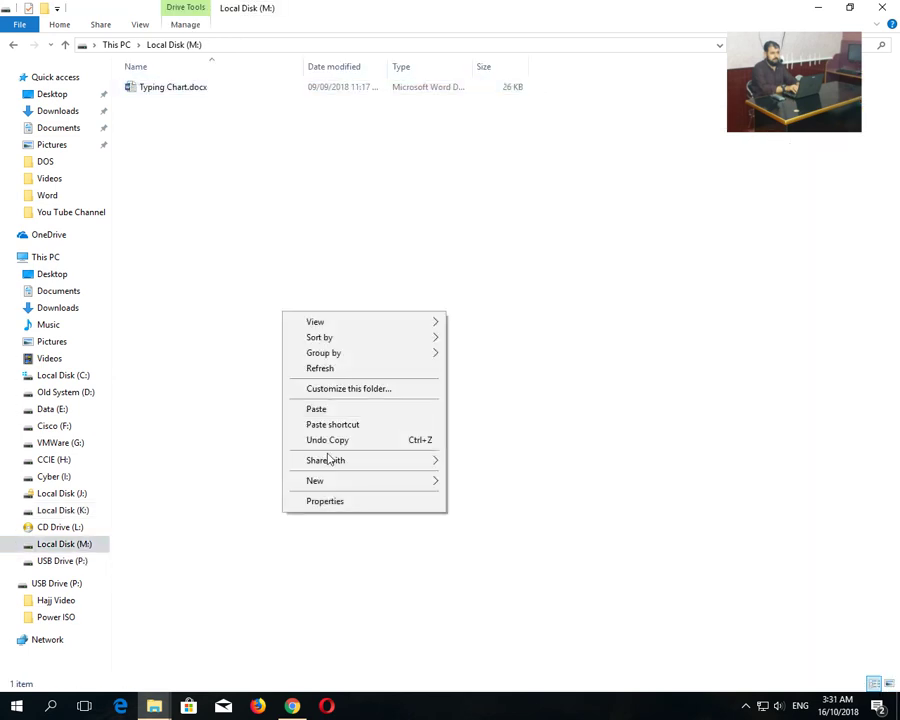
mouse_move(328, 481)
left_click(478, 227)
type("1")
left_click(505, 235)
left_click(146, 90)
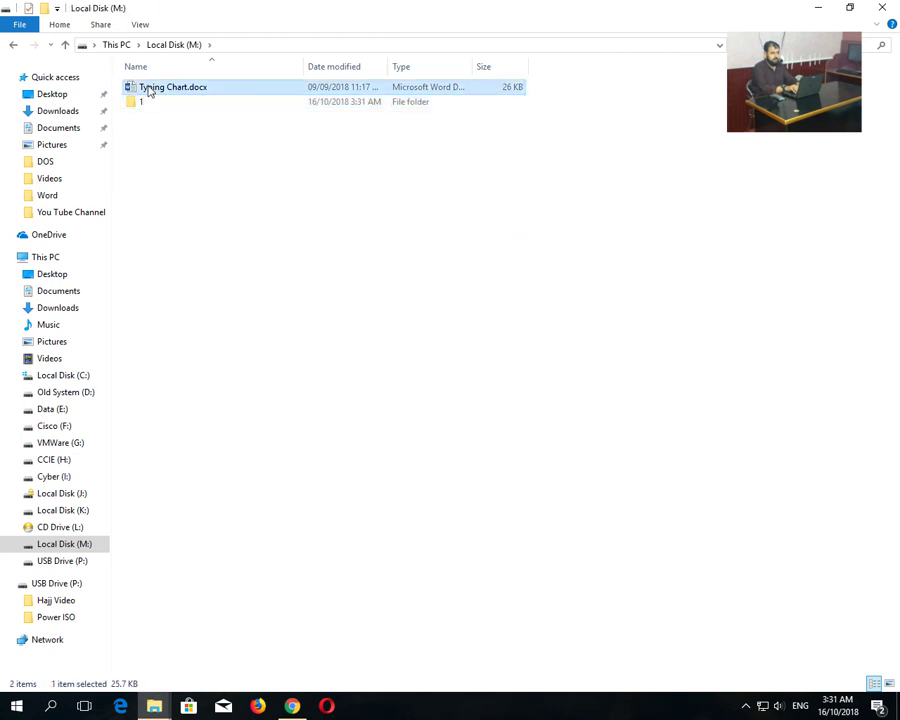
left_click_drag(146, 90, 150, 107)
Step: Check the properties of folder 1 in Local Disk (M:) for security settings, and close them unchanged
right_click(148, 100)
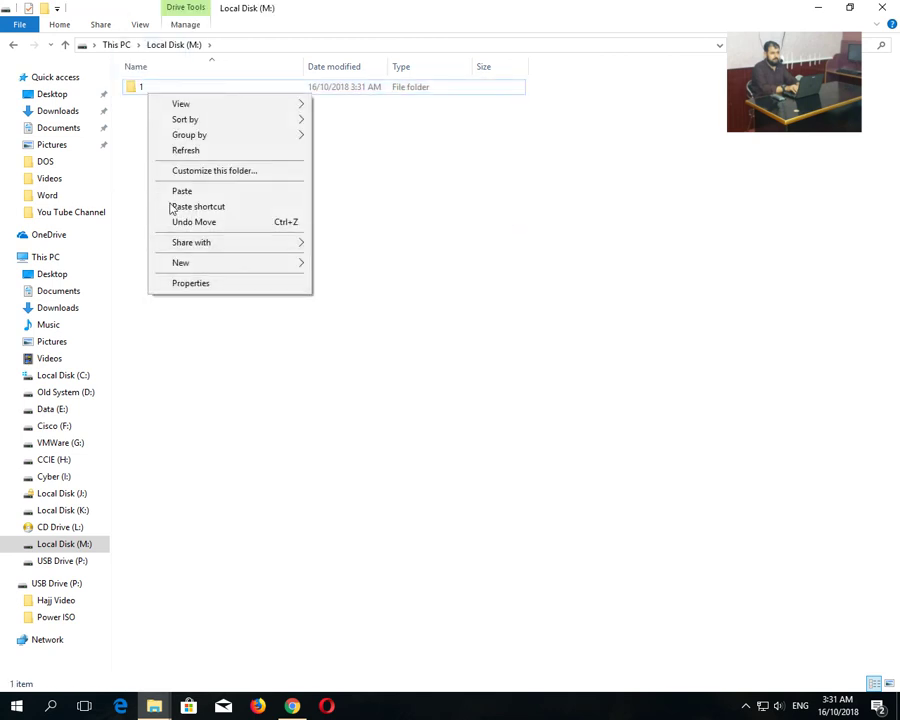
left_click(134, 89)
right_click(136, 91)
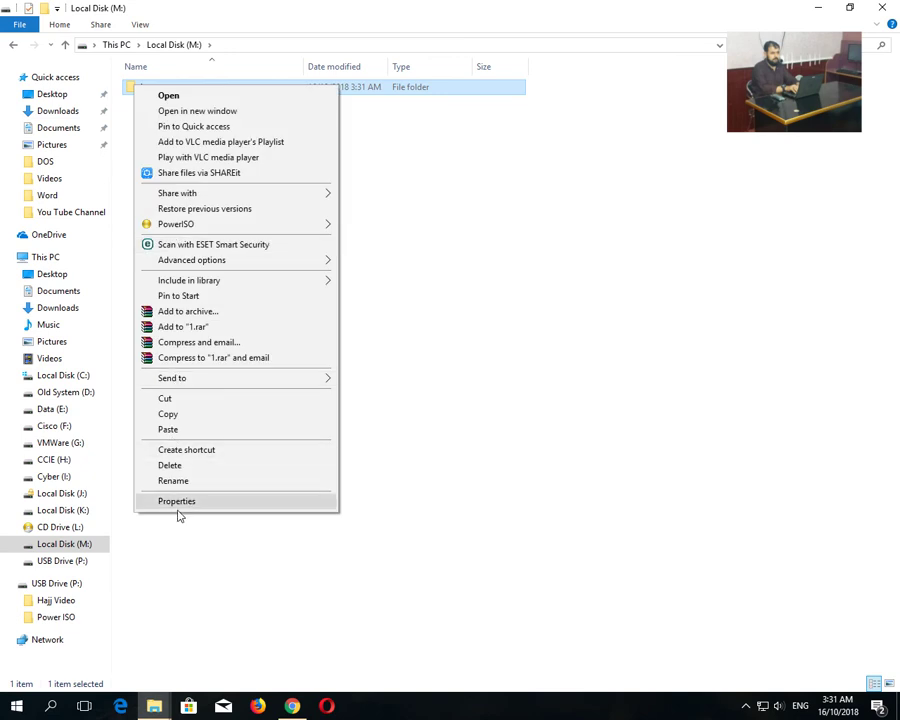
left_click(178, 501)
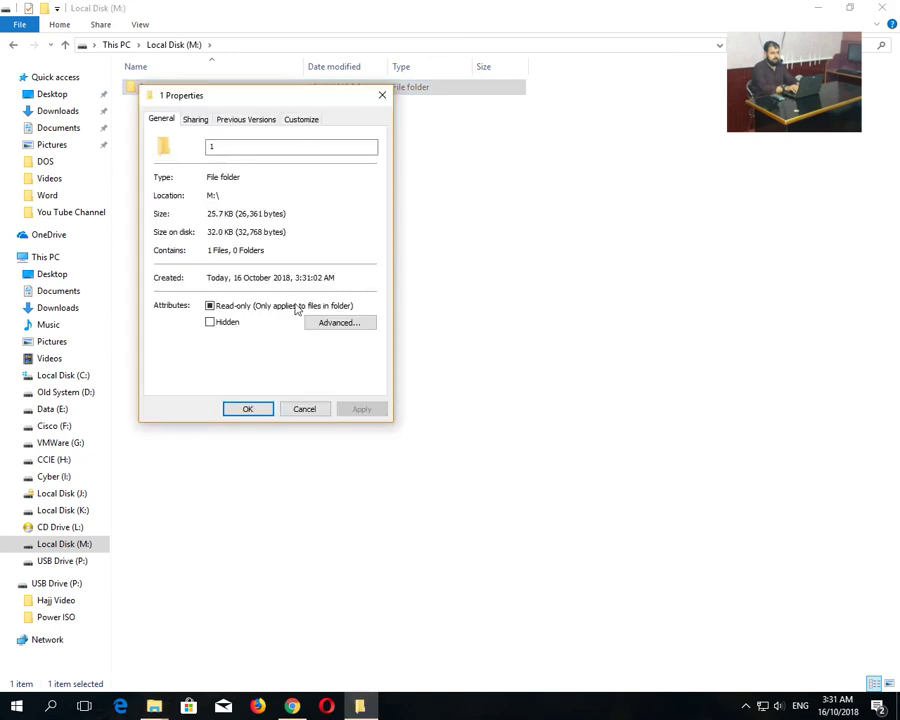
left_click(294, 411)
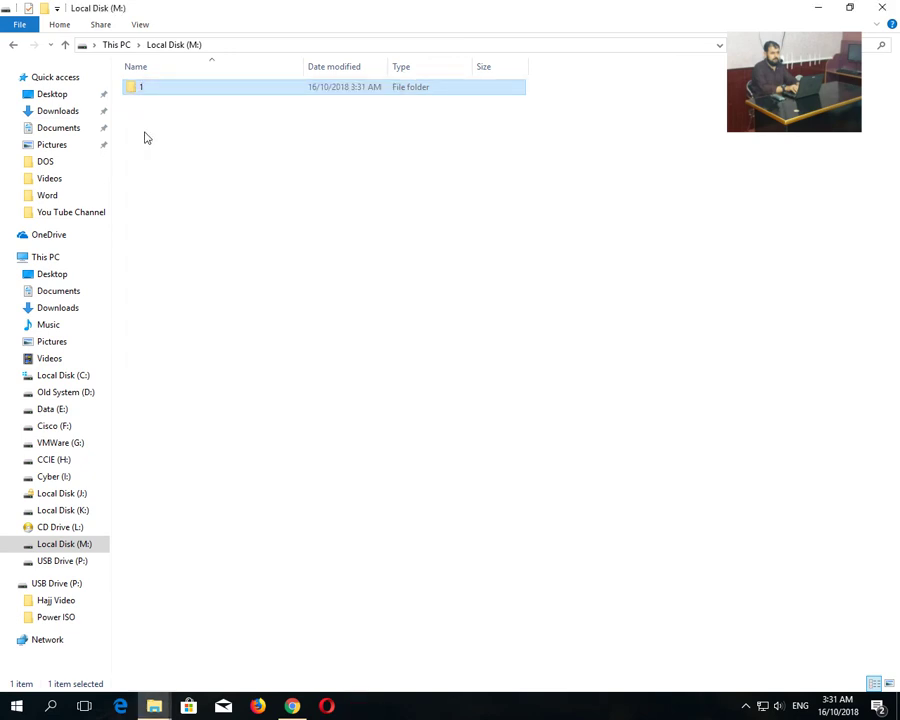
Step: Copy folder 1 from Local Disk (M:) to Local Disk (K:) and return to This PC
left_click(75, 512)
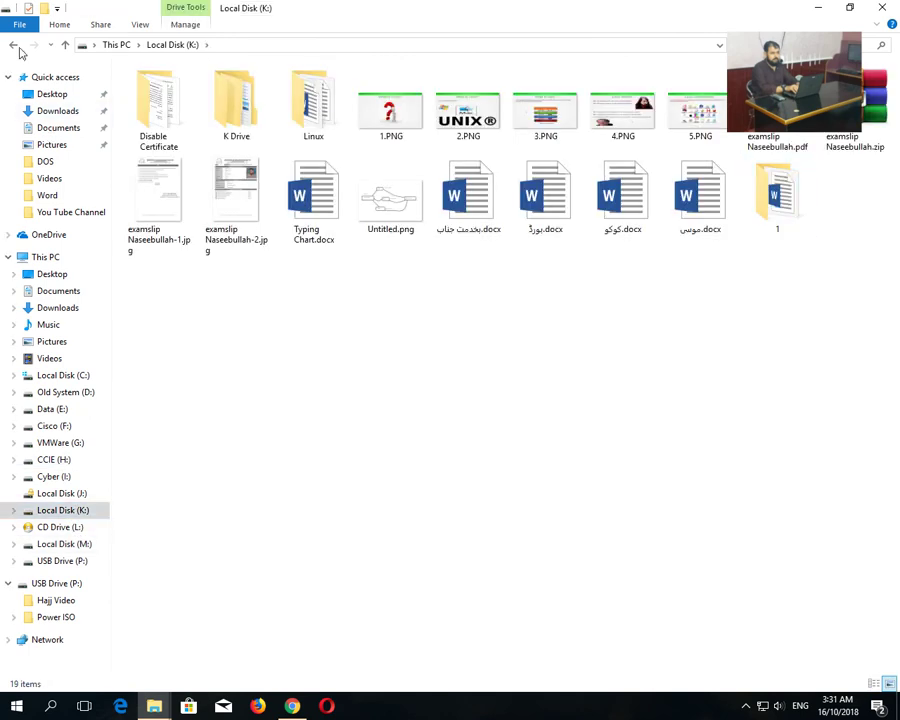
left_click(15, 45)
left_click(64, 46)
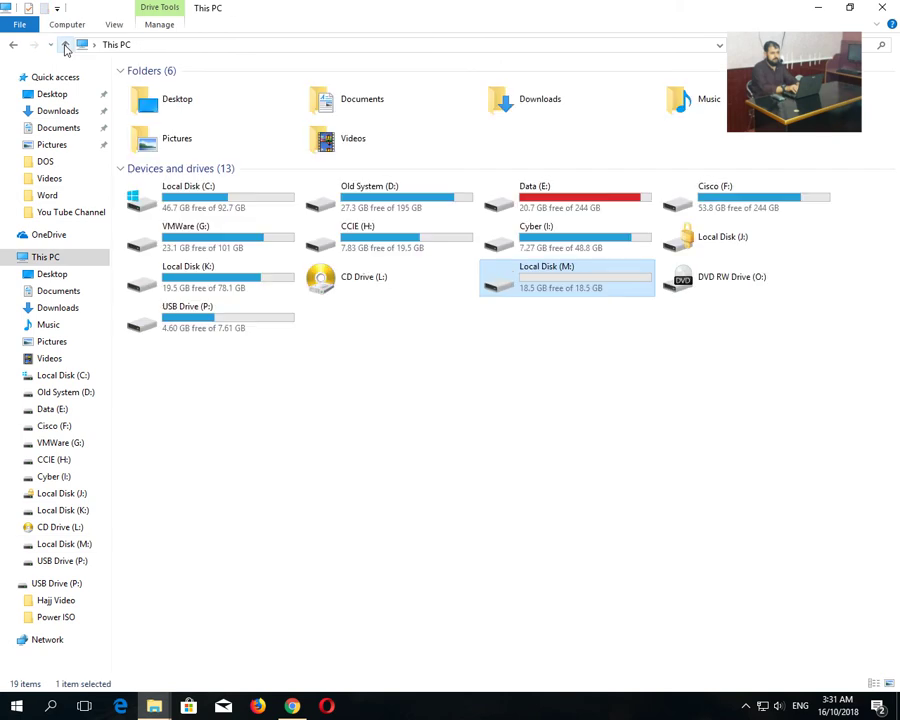
Step: Inspect the properties of Local Disk (M:) for its file system once more and dismiss them
right_click(536, 268)
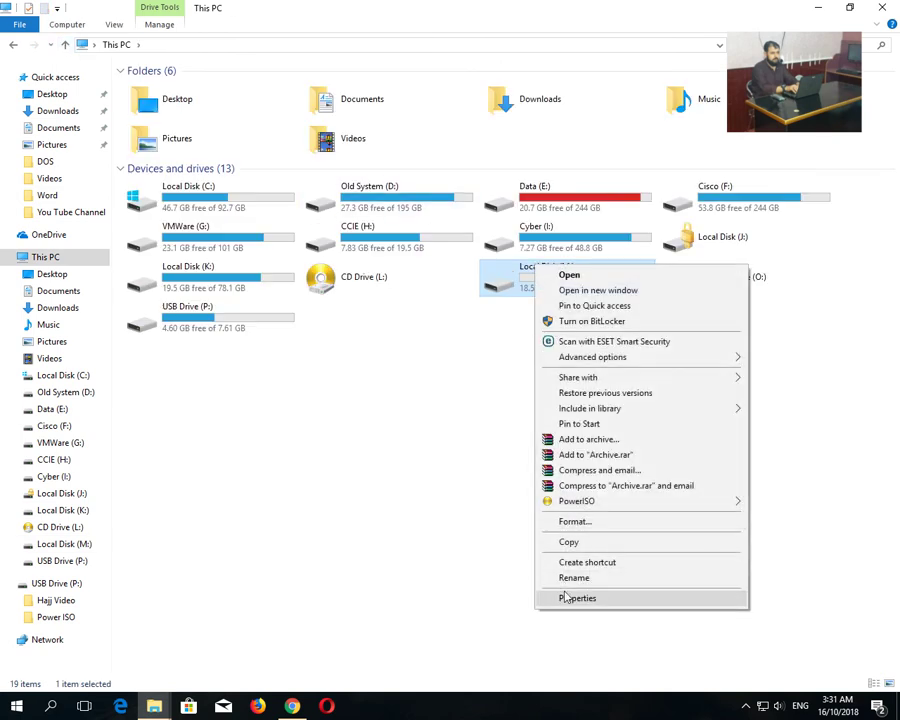
left_click(570, 598)
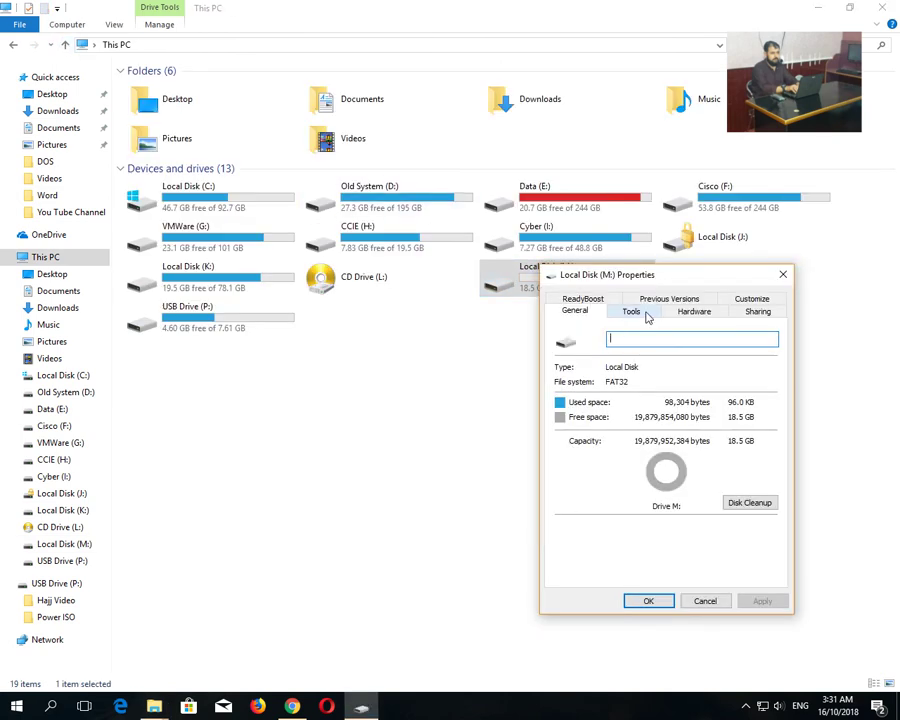
left_click(705, 601)
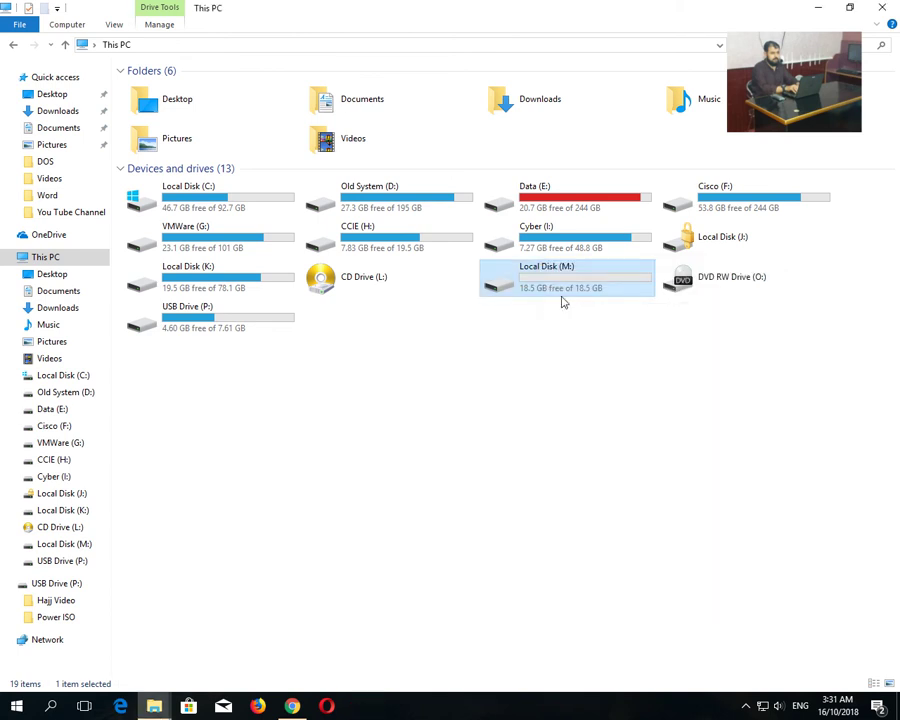
Step: Quick-format Local Disk (M:) with the NTFS file system, accept the erase warning, and close the format window
right_click(550, 285)
left_click(592, 536)
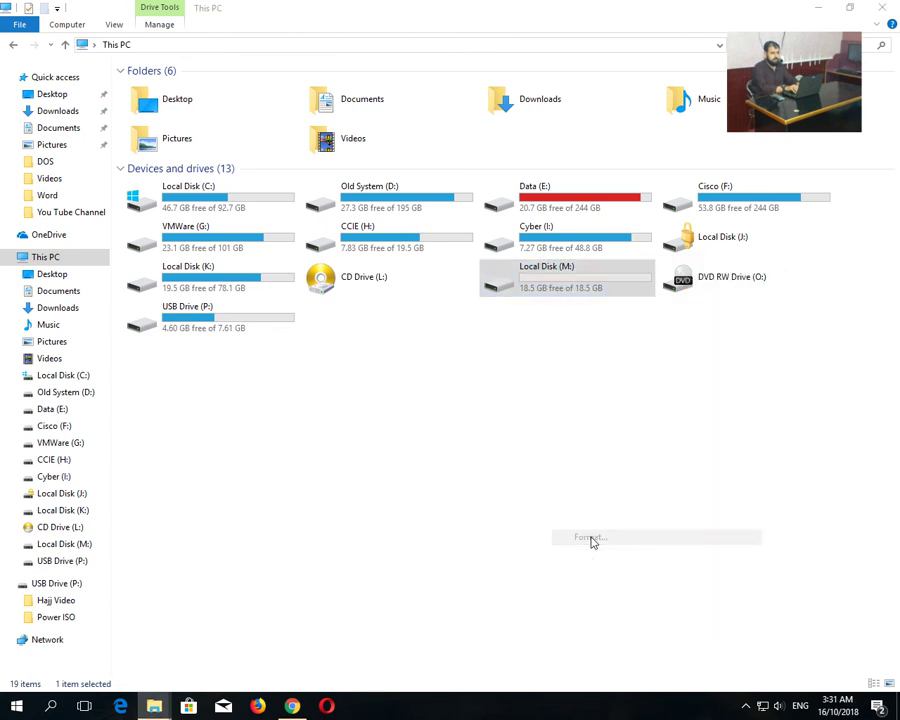
left_click(147, 218)
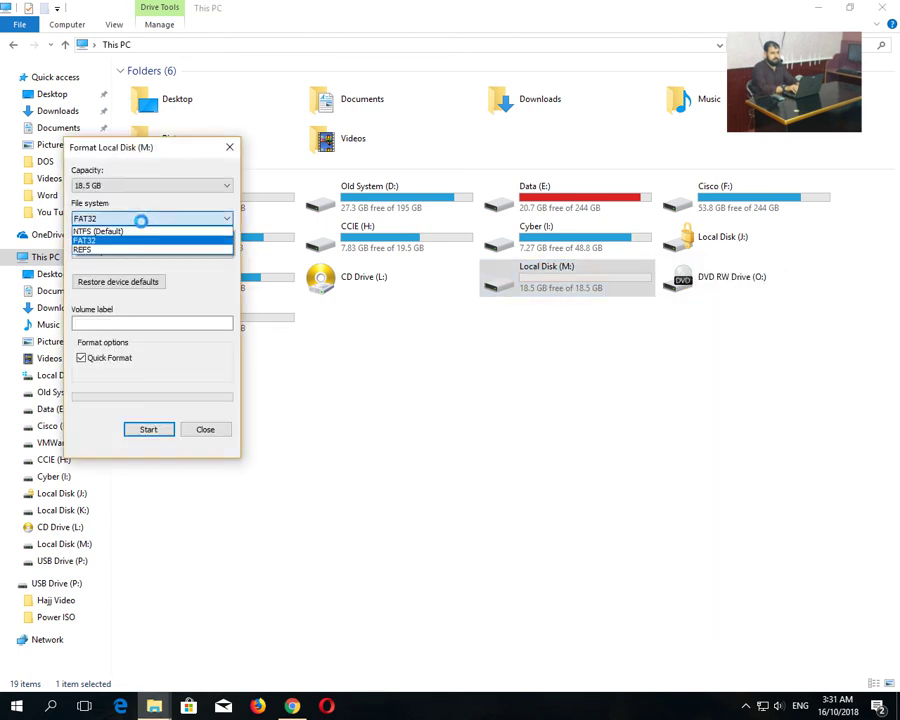
left_click(128, 230)
left_click(146, 429)
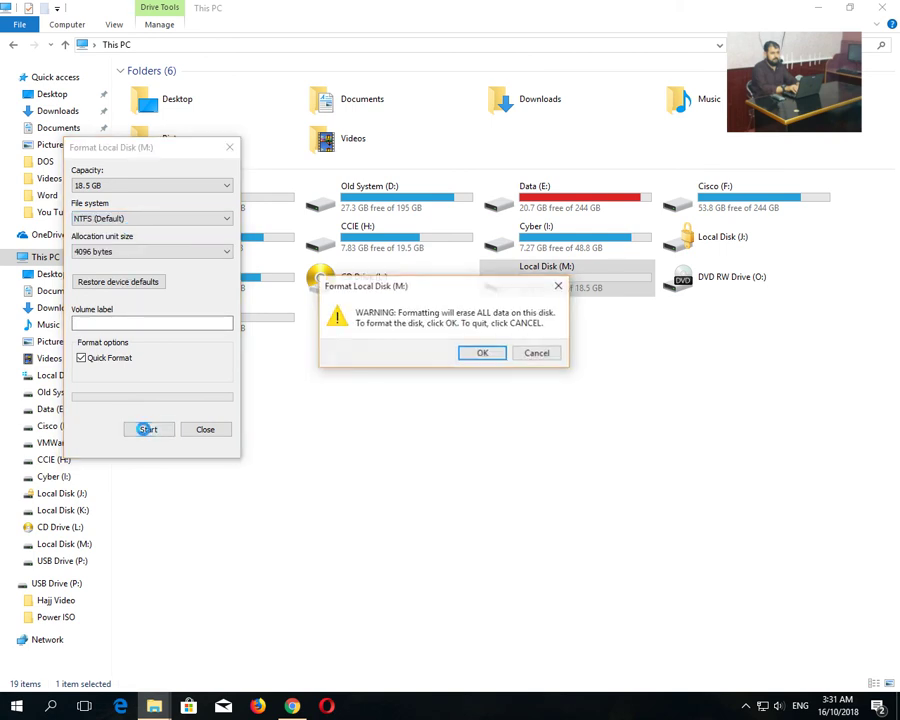
left_click(468, 352)
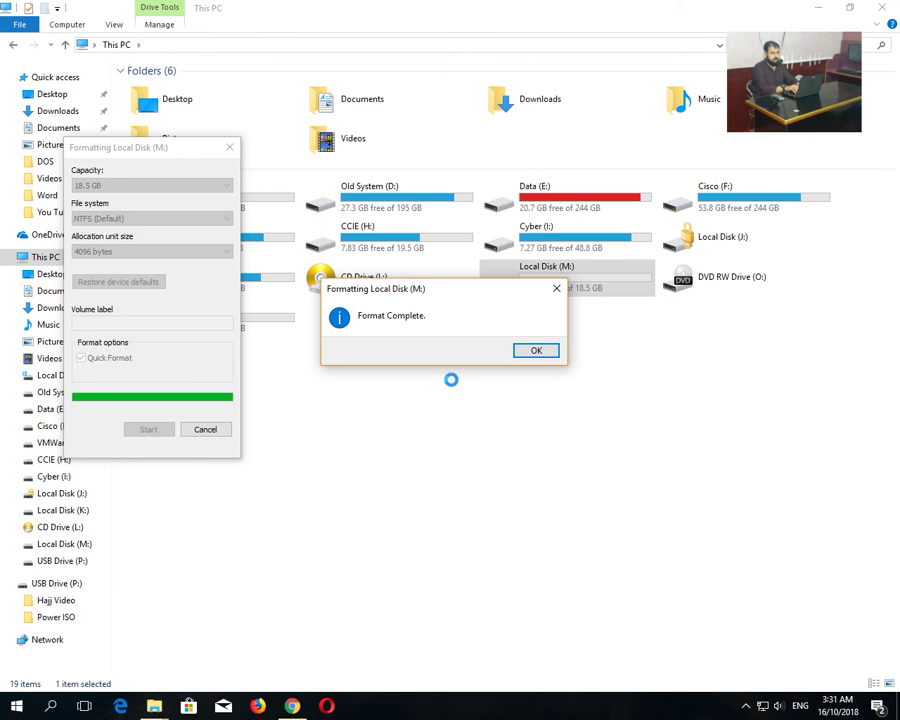
left_click(520, 350)
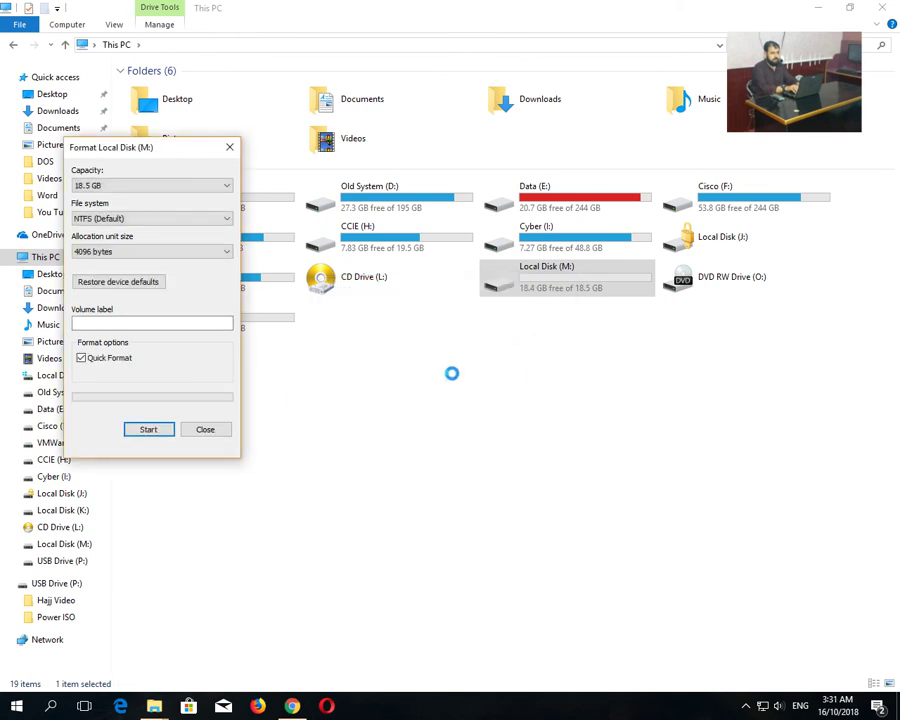
left_click(204, 429)
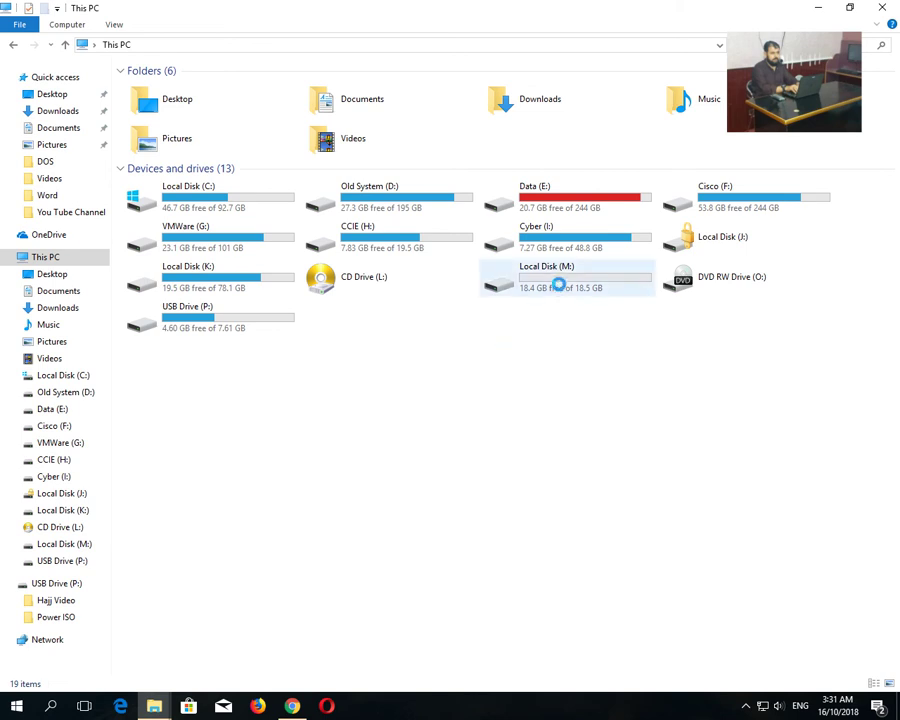
Step: Copy folder 1 from Local Disk (K:) into the reformatted Local Disk (M:)
double_click(217, 271)
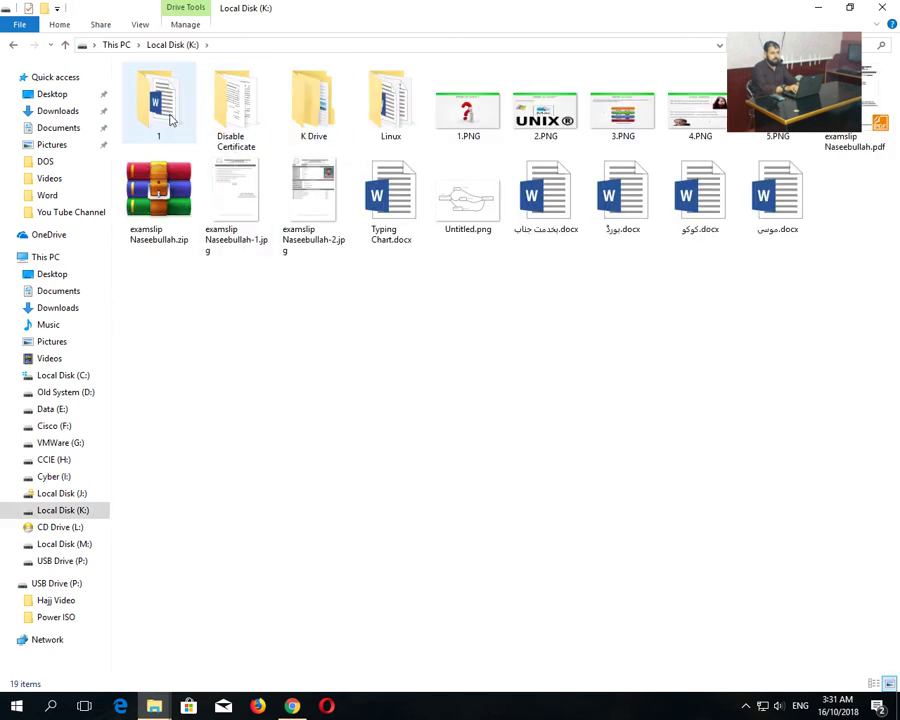
right_click(170, 114)
left_click(200, 425)
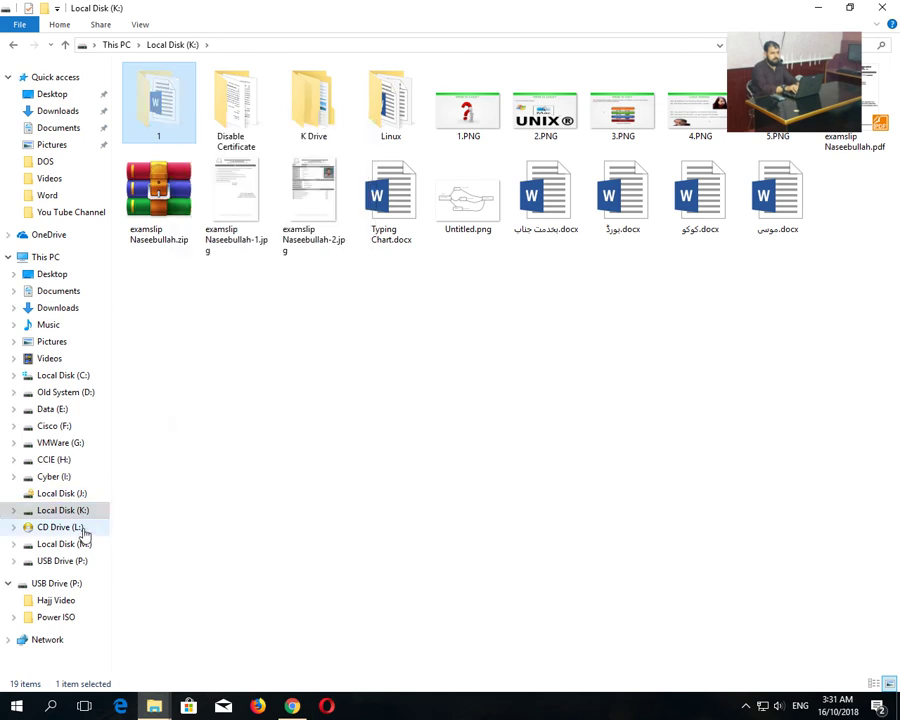
left_click(80, 543)
right_click(370, 372)
left_click(402, 466)
left_click(279, 245)
Step: View the security permissions of folder 1 in Local Disk (M:) and select the Users group
right_click(141, 91)
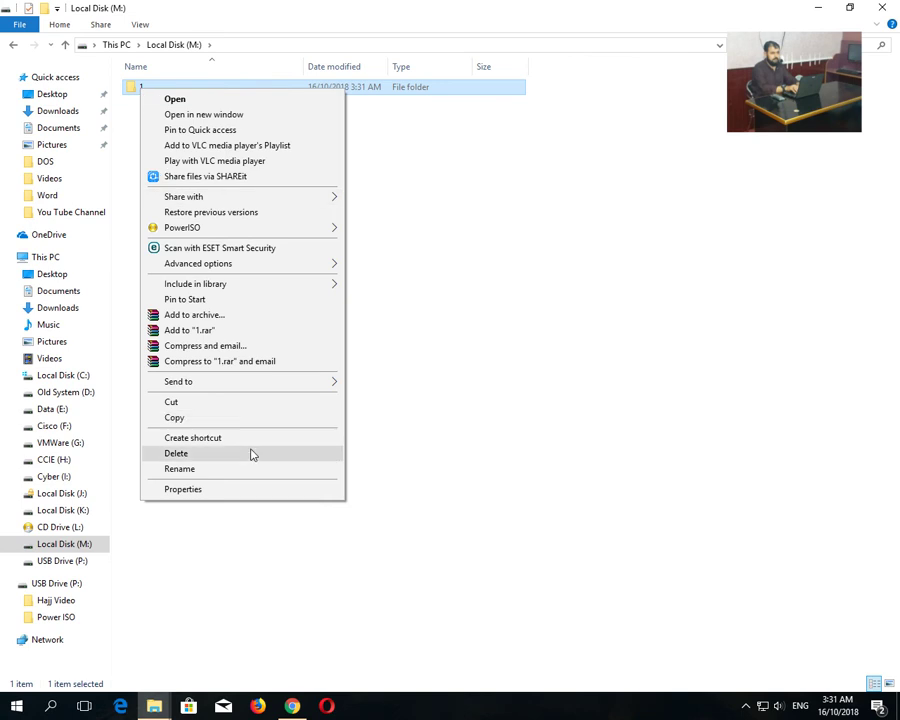
left_click(230, 490)
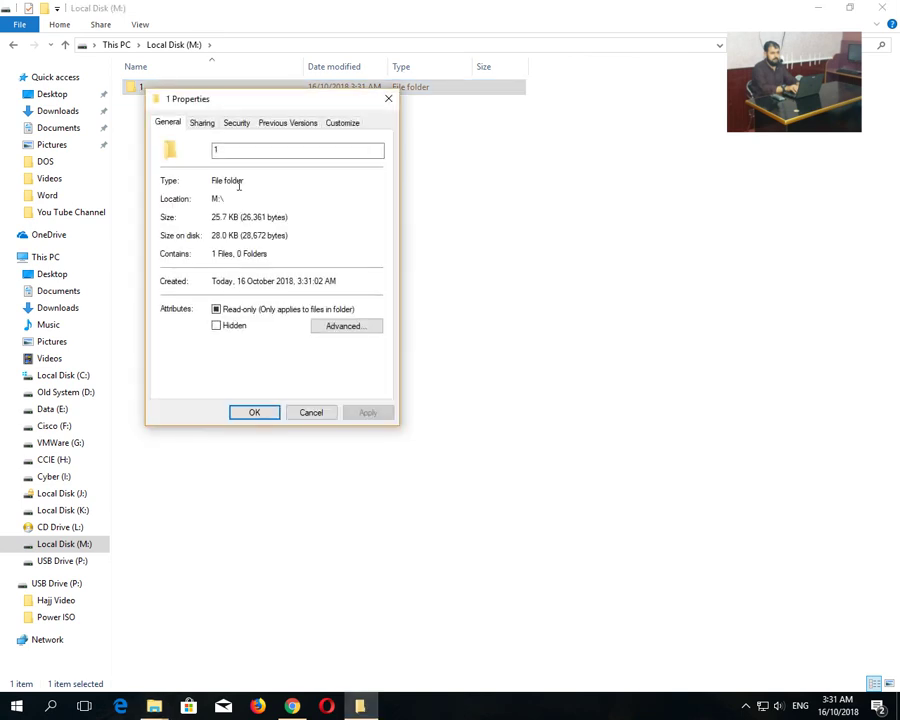
left_click(242, 123)
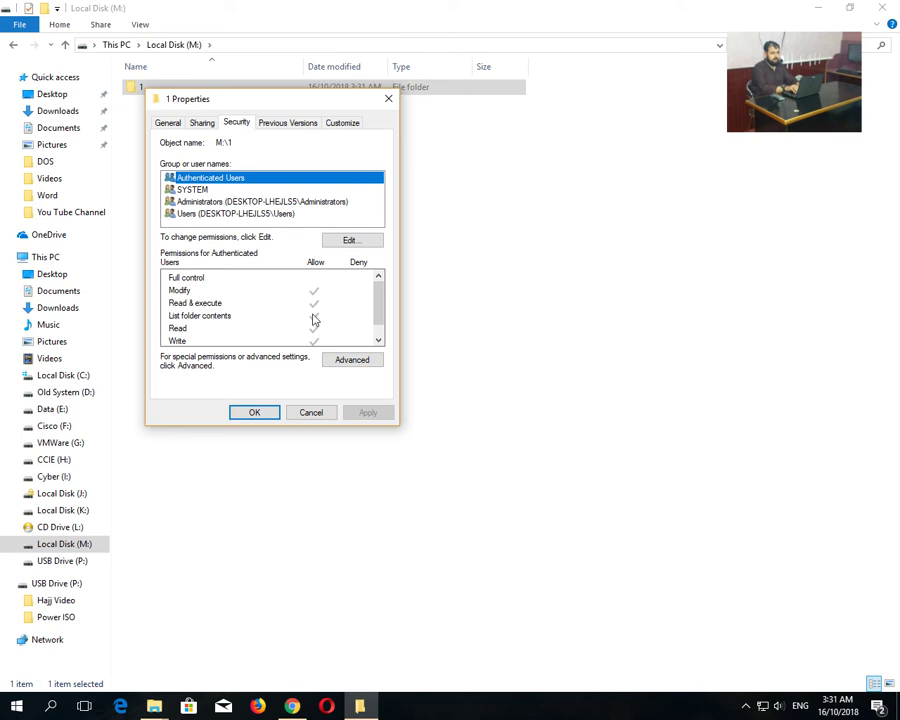
left_click(264, 216)
Step: Open the permissions of folder 1 for editing and try to remove the Users group
left_click(349, 241)
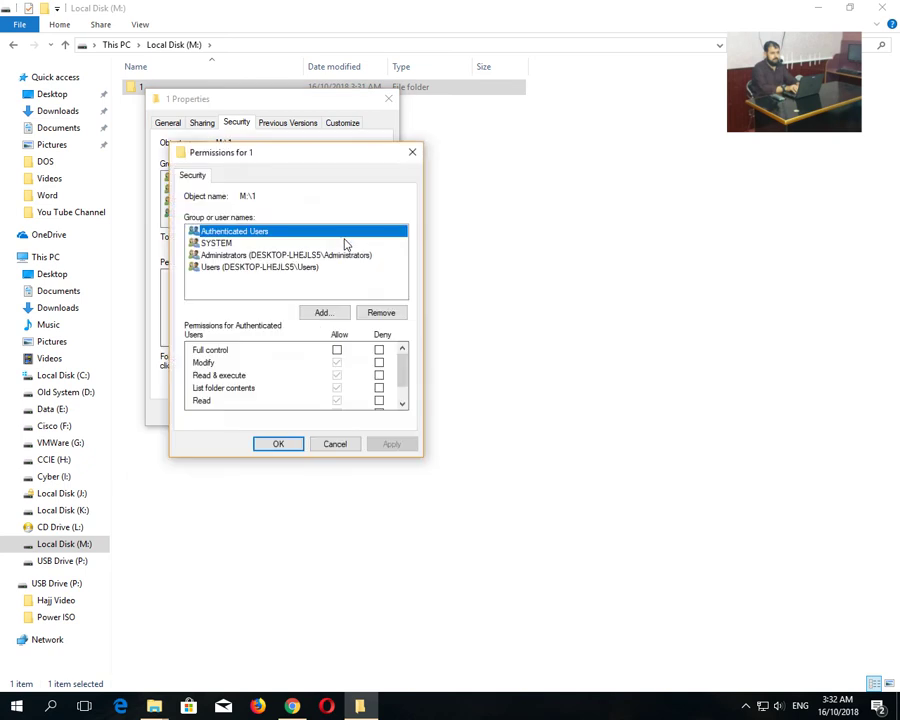
left_click(266, 268)
left_click(381, 312)
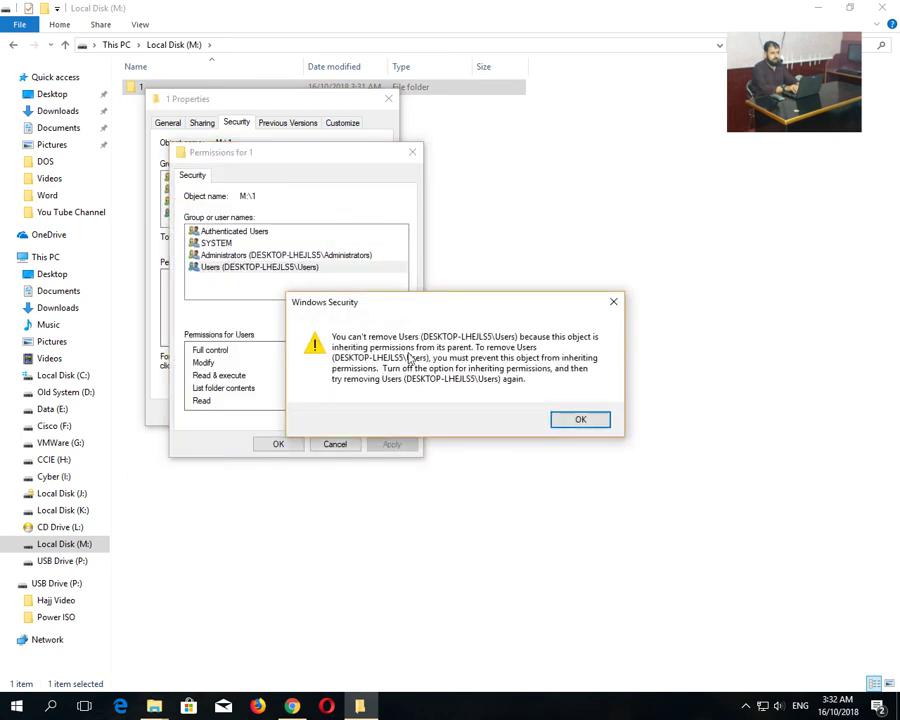
Step: Dismiss the warning, open the advanced security settings of folder 1, and try to remove the SYSTEM permission entry
left_click(562, 423)
left_click(290, 447)
left_click(341, 362)
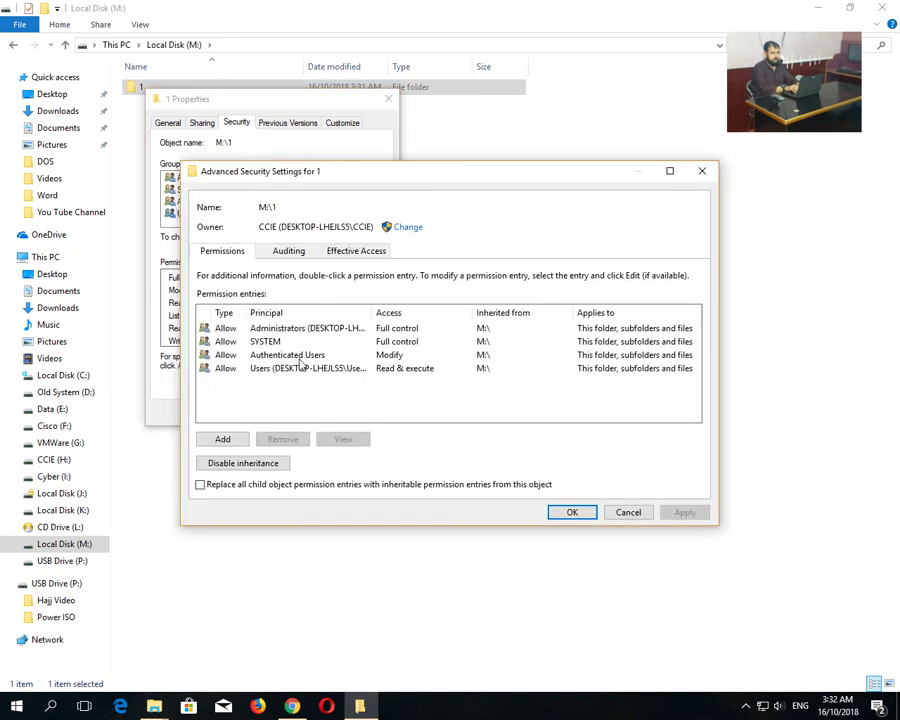
left_click(280, 344)
left_click(283, 439)
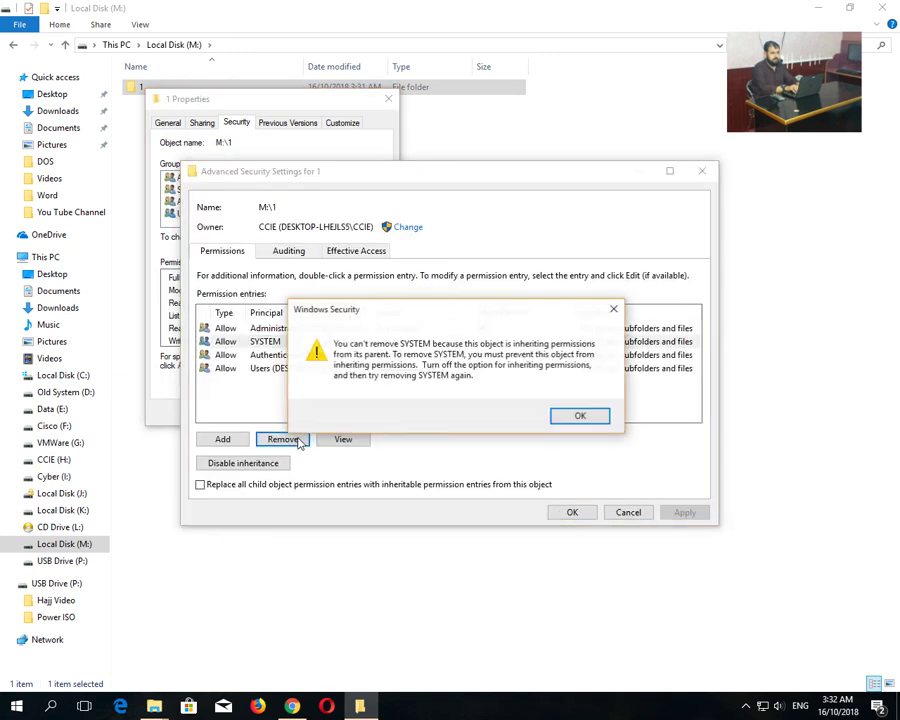
left_click(550, 418)
Step: Apply replacement of all child object permission entries with inheritable ones from folder 1, and try to remove the Users entry
left_click(224, 487)
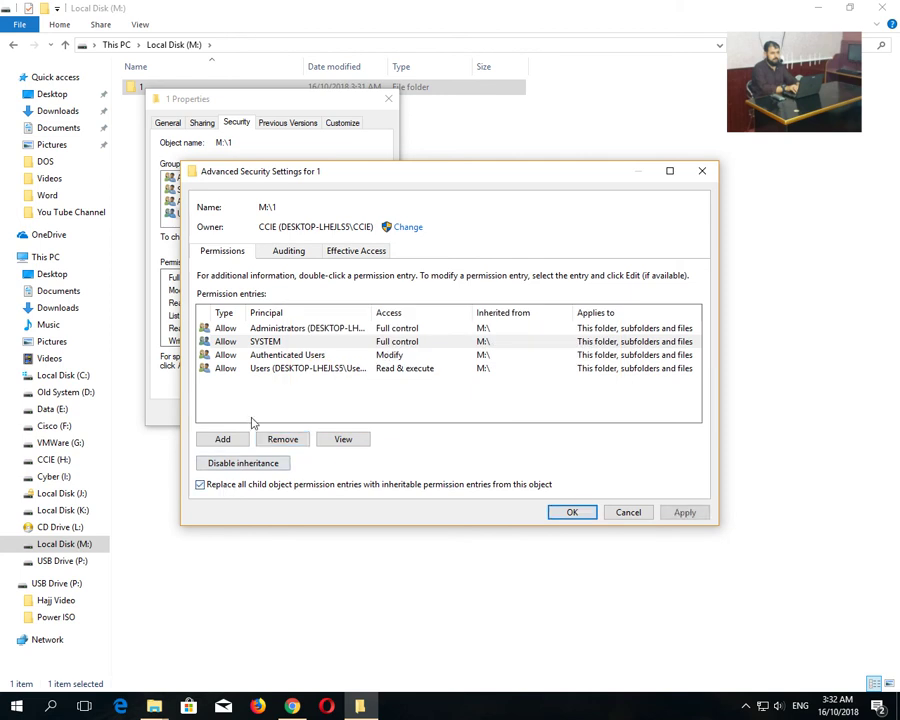
left_click(270, 370)
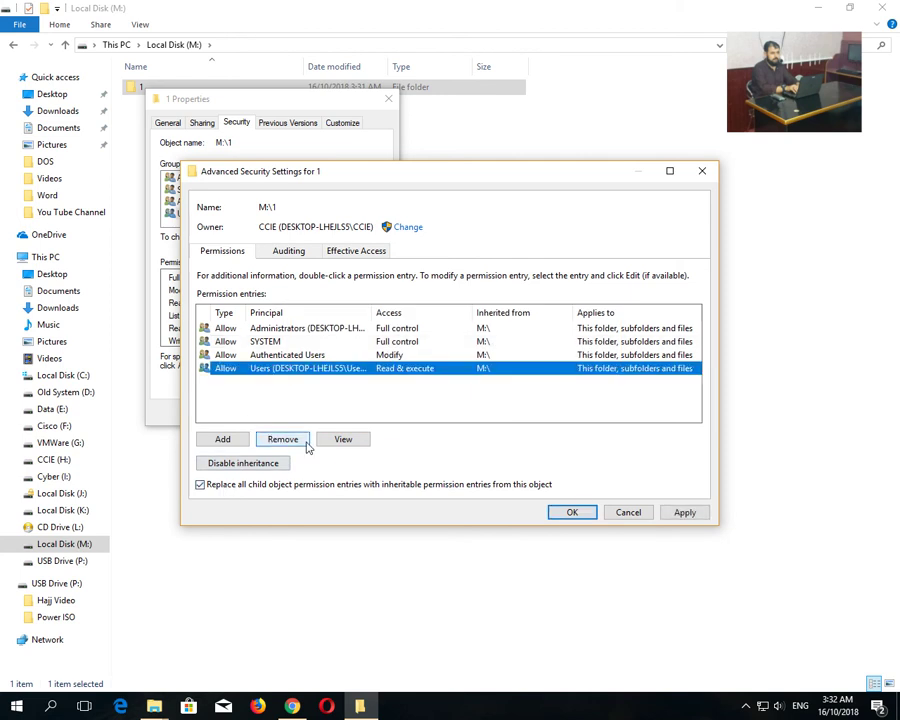
left_click(690, 515)
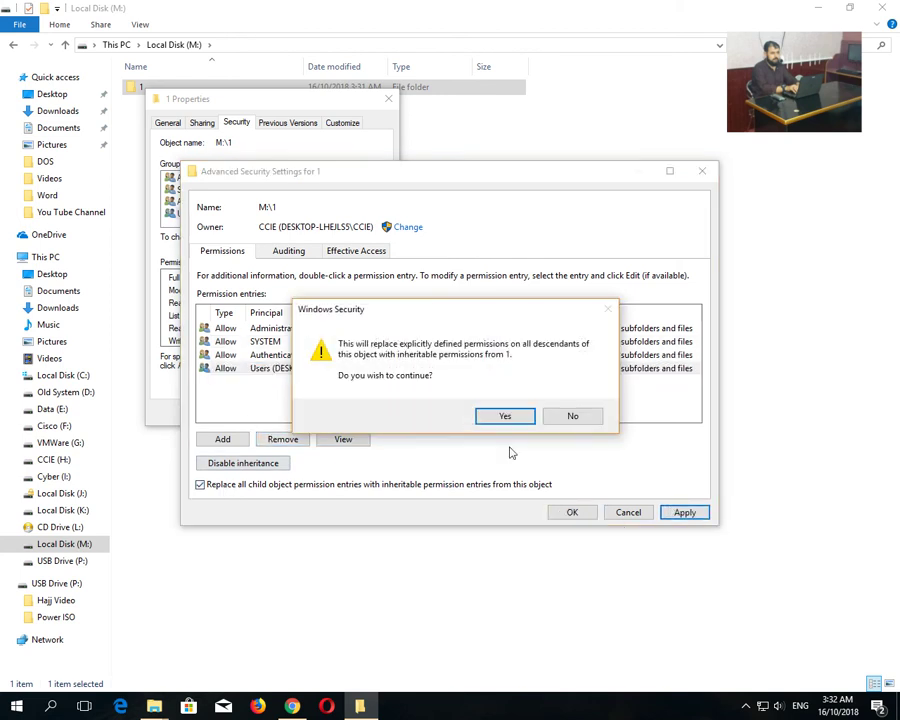
left_click(521, 418)
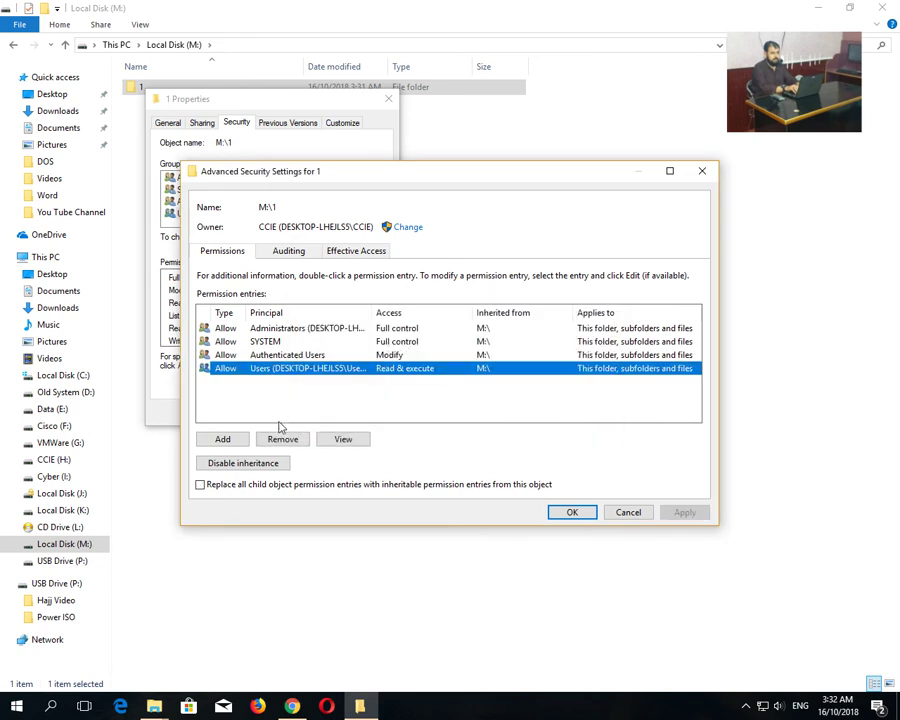
left_click(283, 439)
left_click(576, 419)
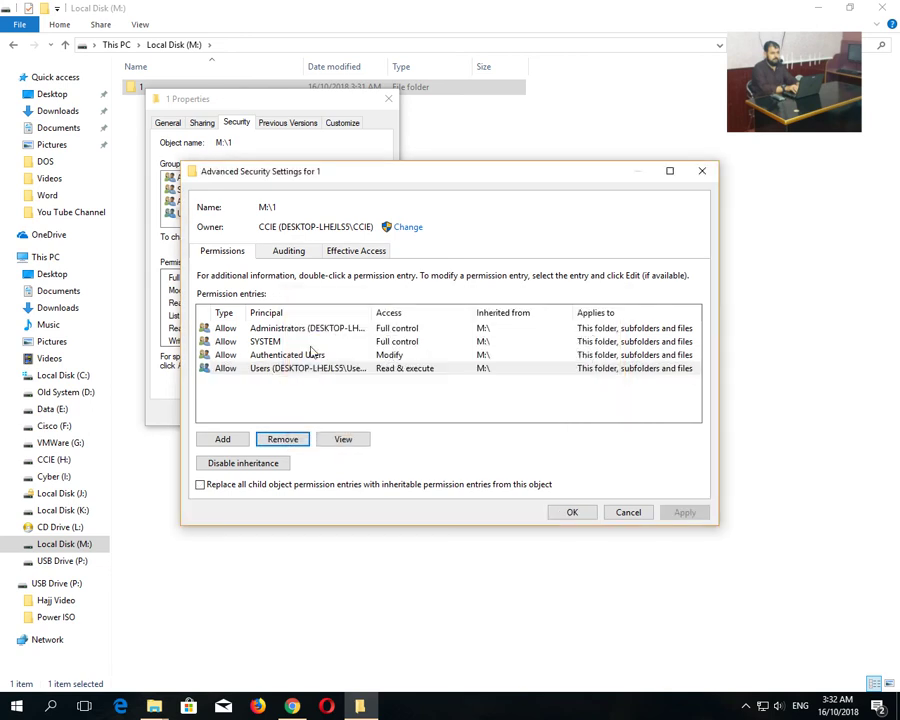
Step: Disable inheritance on folder 1, removing all inherited permissions, and apply the change despite the denied-access warning
left_click(285, 330)
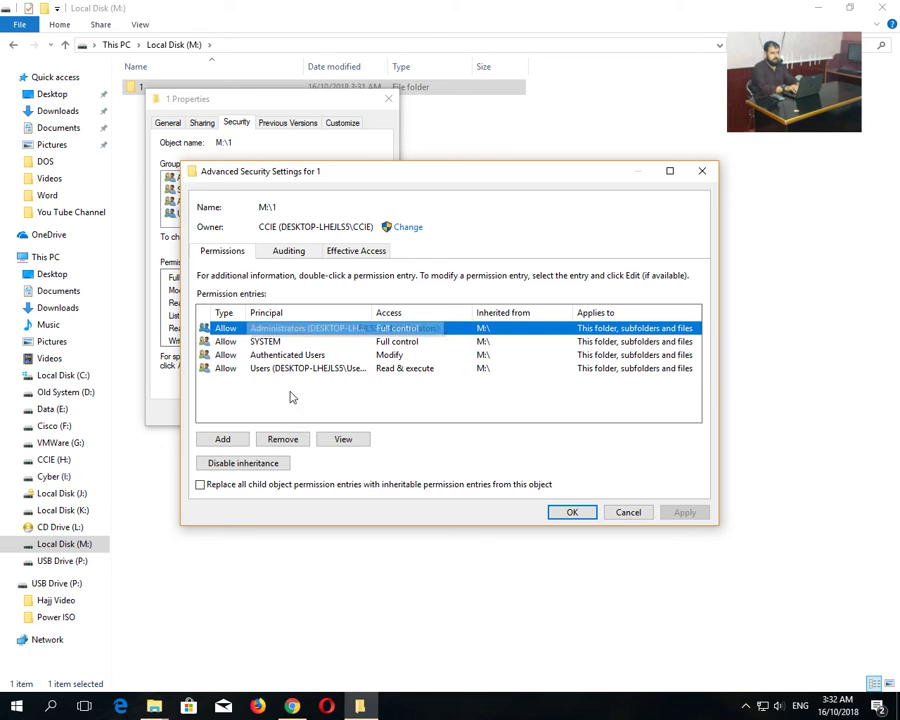
left_click(284, 465)
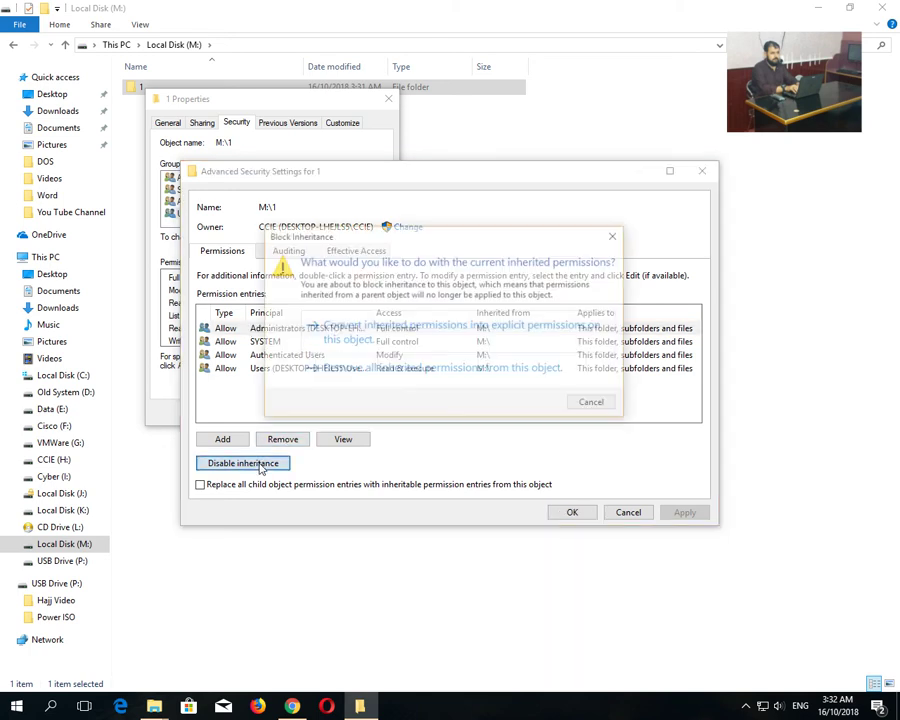
left_click(379, 368)
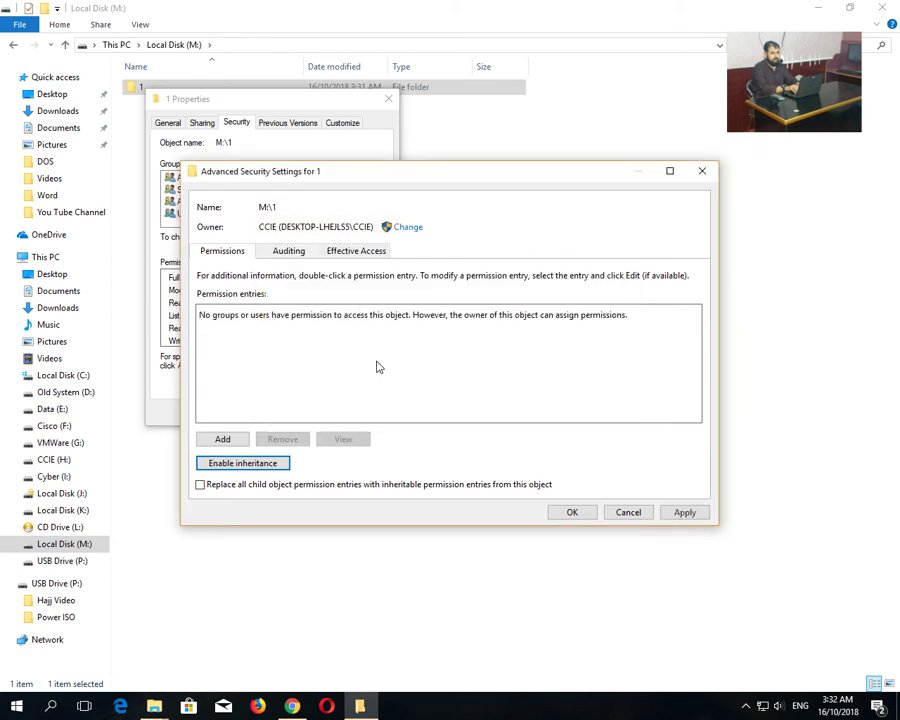
left_click(676, 514)
left_click(506, 415)
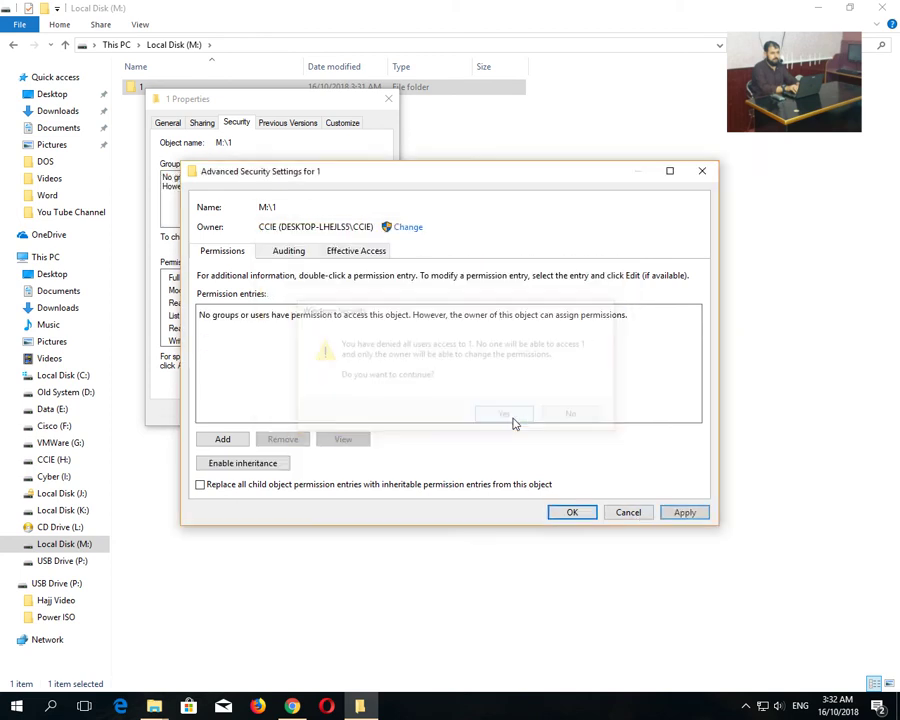
left_click(571, 513)
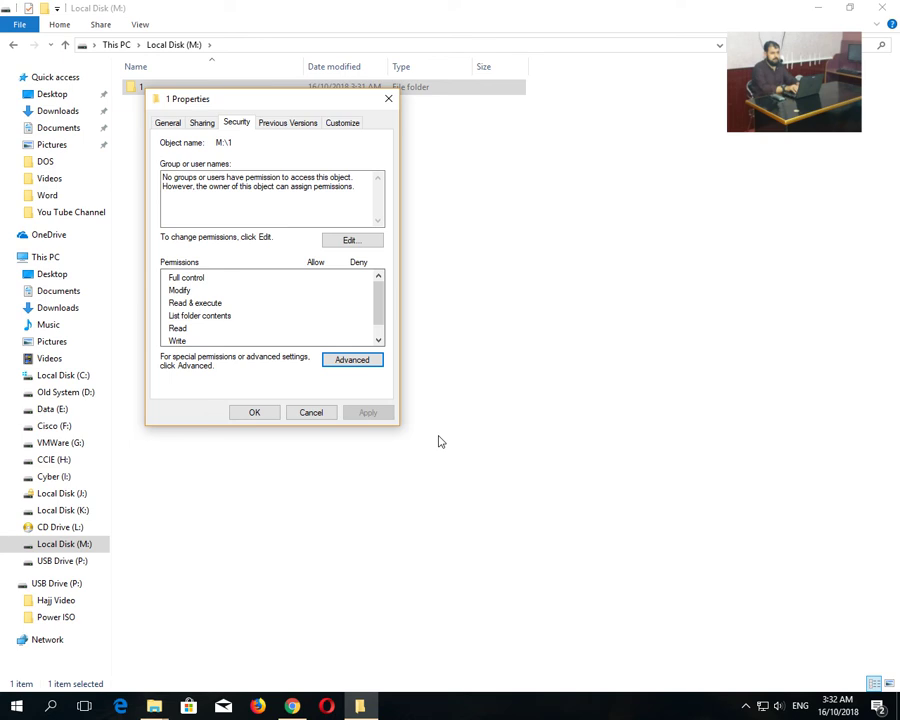
Step: Close the properties of folder 1, try to open the folder, and decline permanent access
left_click(257, 413)
double_click(165, 88)
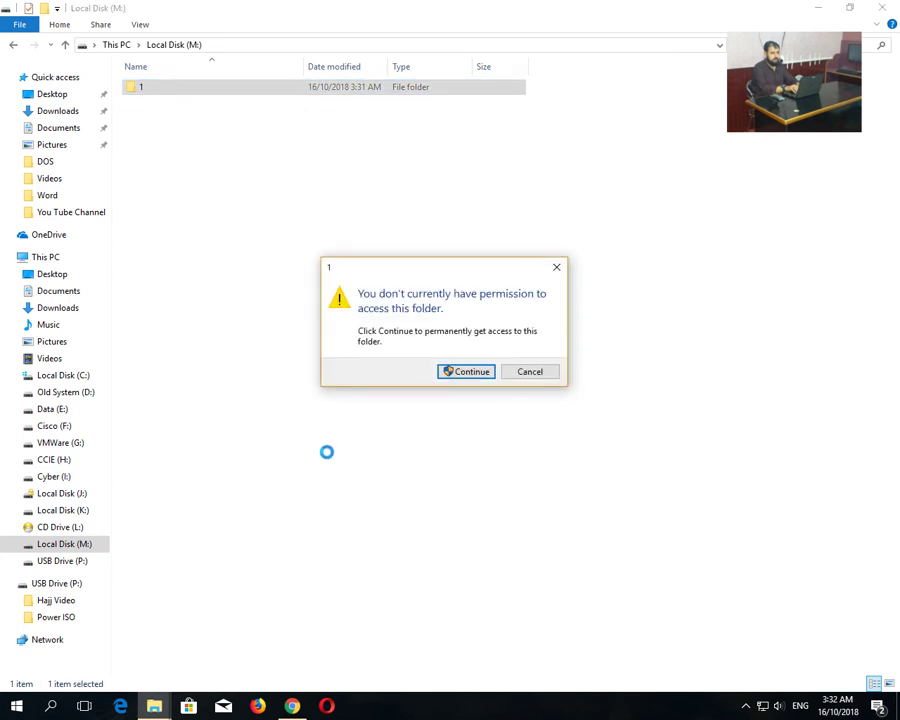
left_click(549, 373)
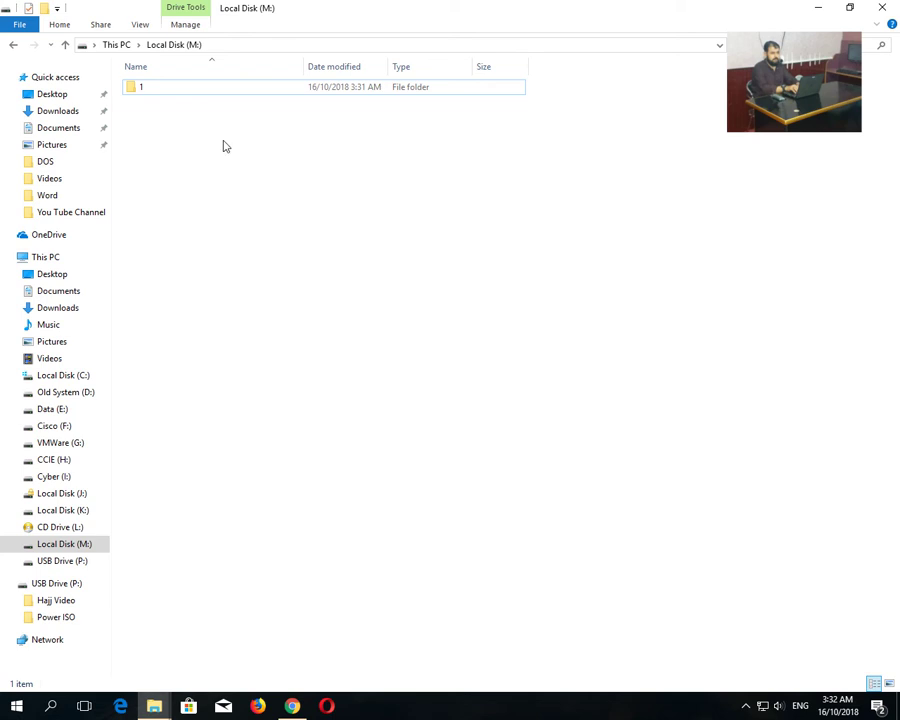
Step: Open the security permissions of folder 1 for editing and add the CCIE user
right_click(169, 90)
left_click(157, 93)
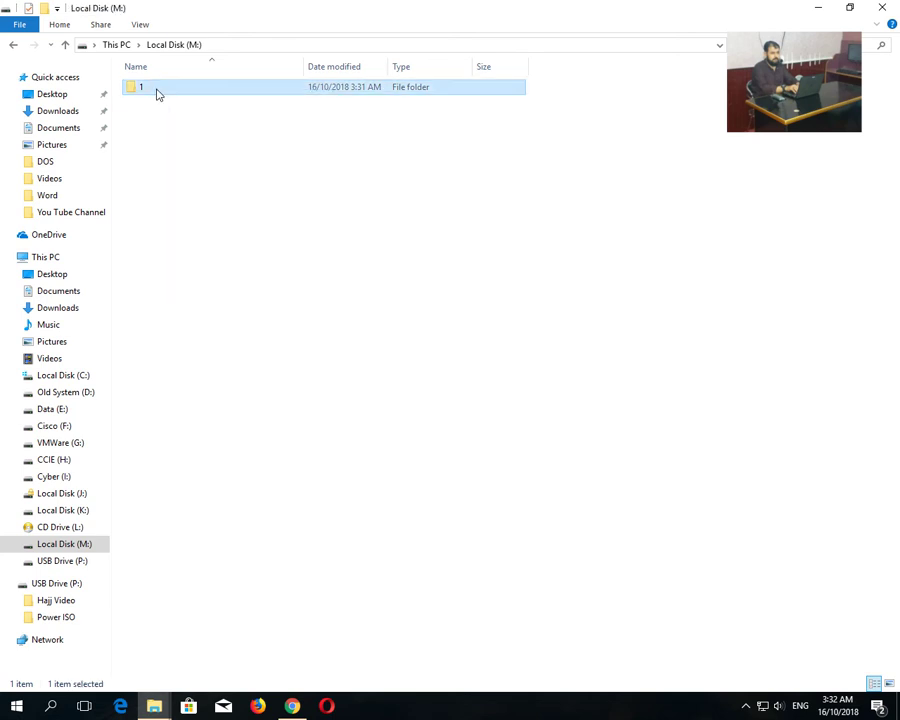
right_click(157, 93)
left_click(222, 486)
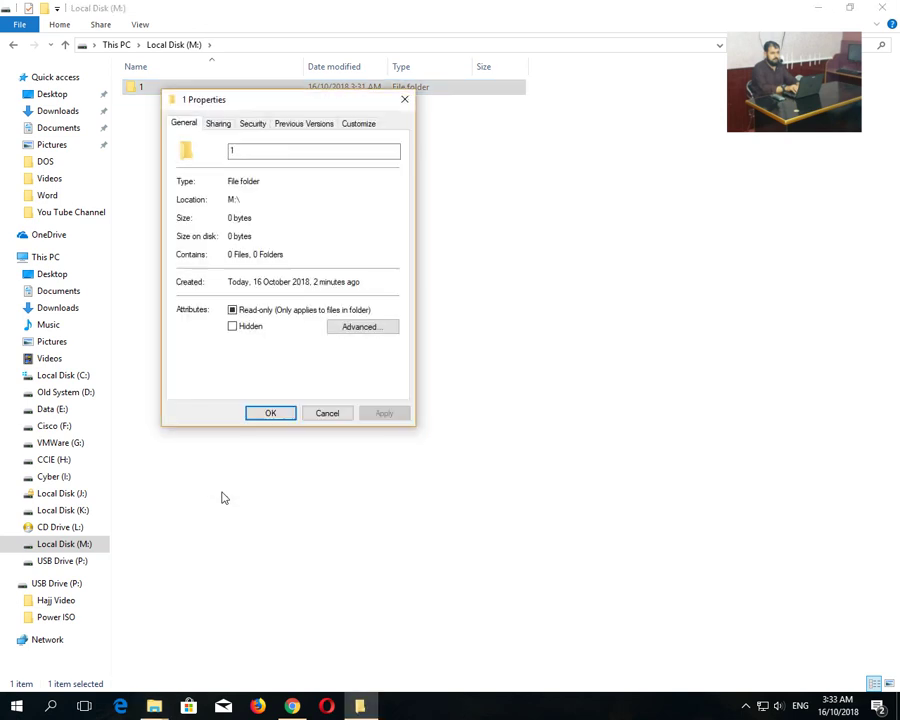
left_click(251, 124)
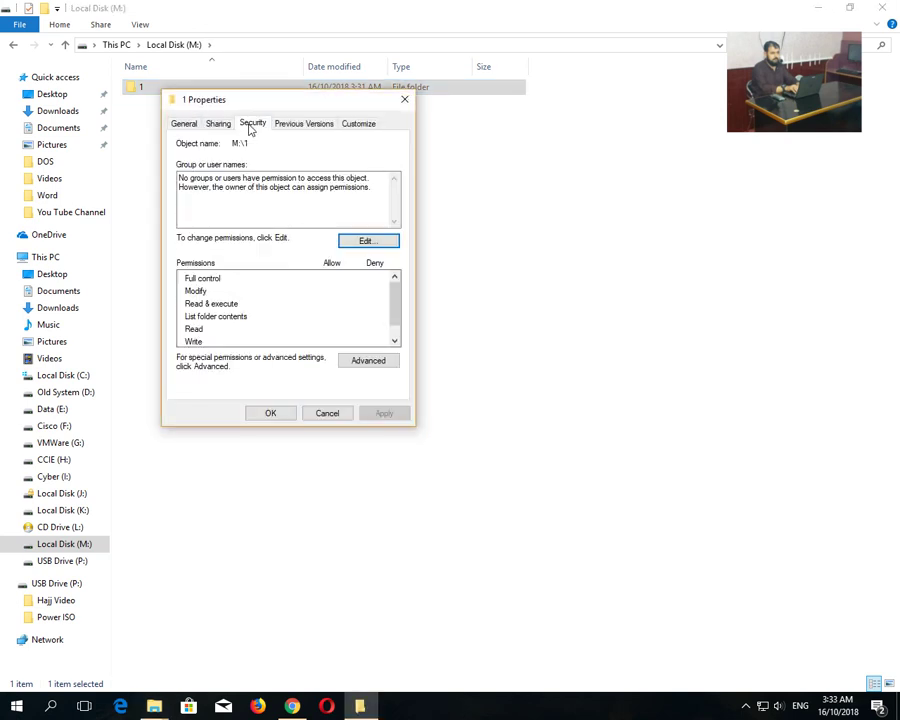
left_click(370, 241)
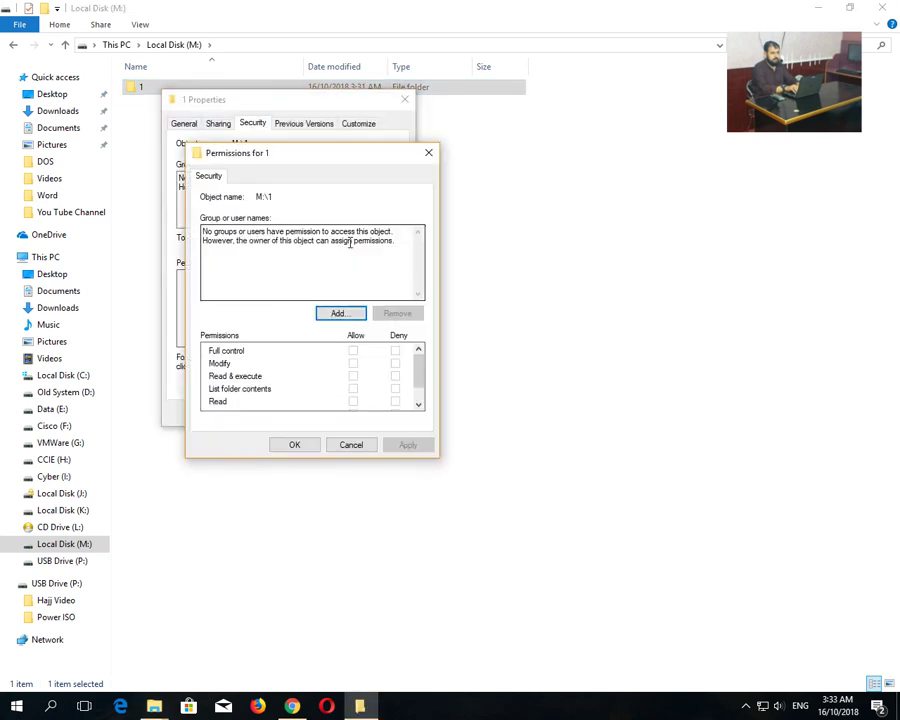
left_click(357, 314)
type("CCIE")
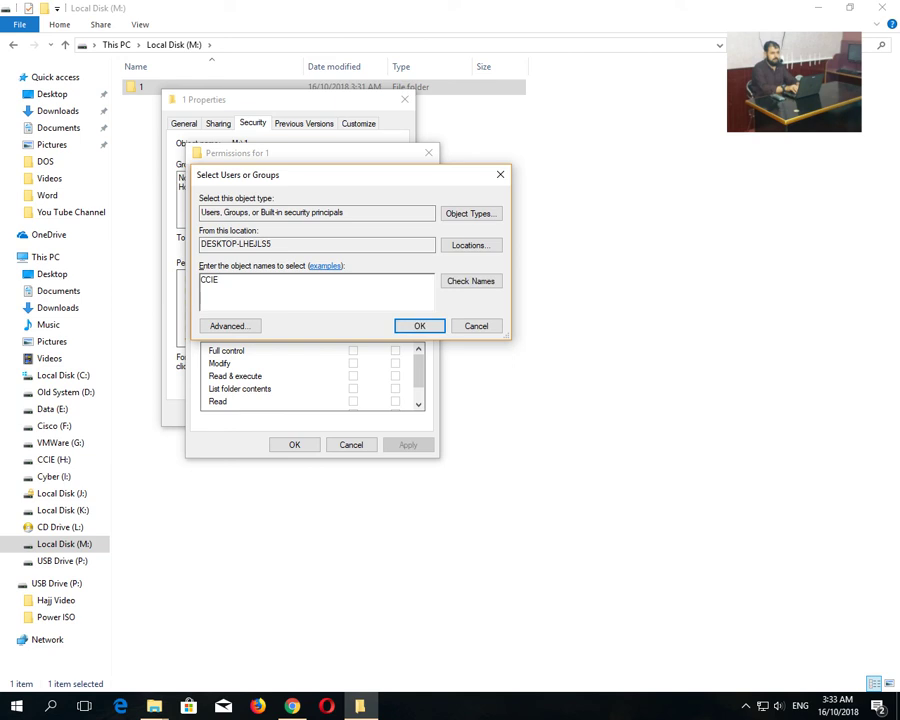
left_click(417, 327)
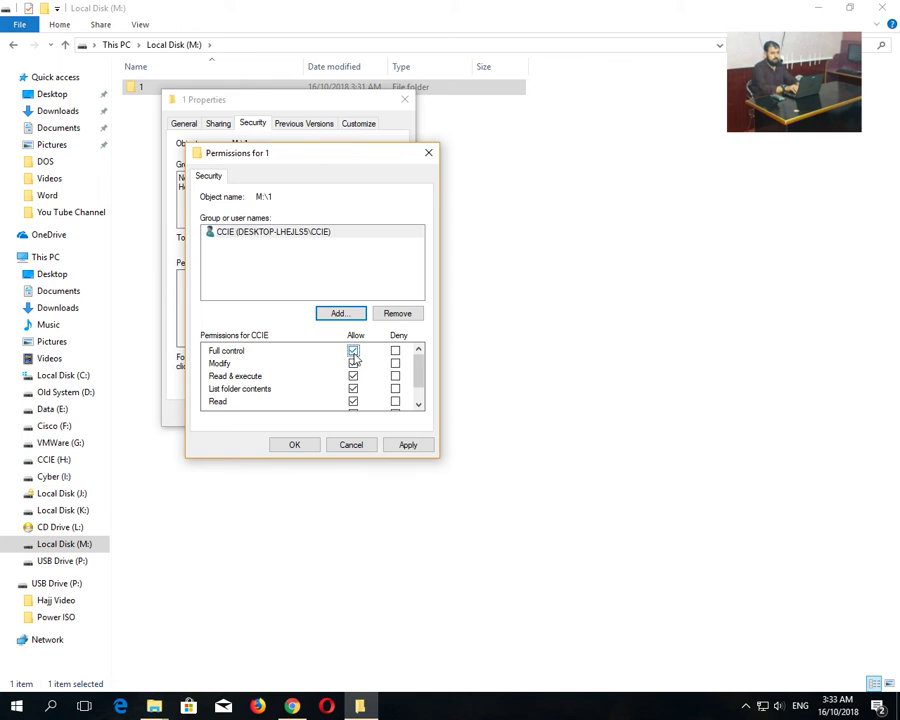
Step: Allow the CCIE user only the Read permission on folder 1, apply it, and close the properties
left_click(353, 351)
left_click(353, 363)
left_click(353, 401)
left_click(353, 388)
scroll(355, 395, "down", 1)
left_click(353, 389)
left_click(353, 377)
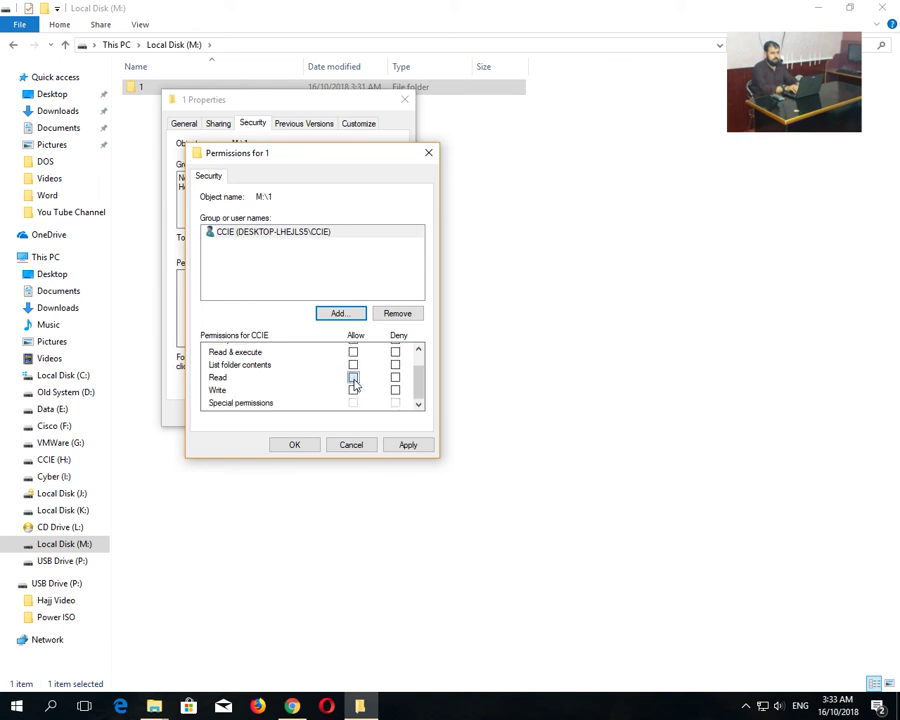
left_click(409, 445)
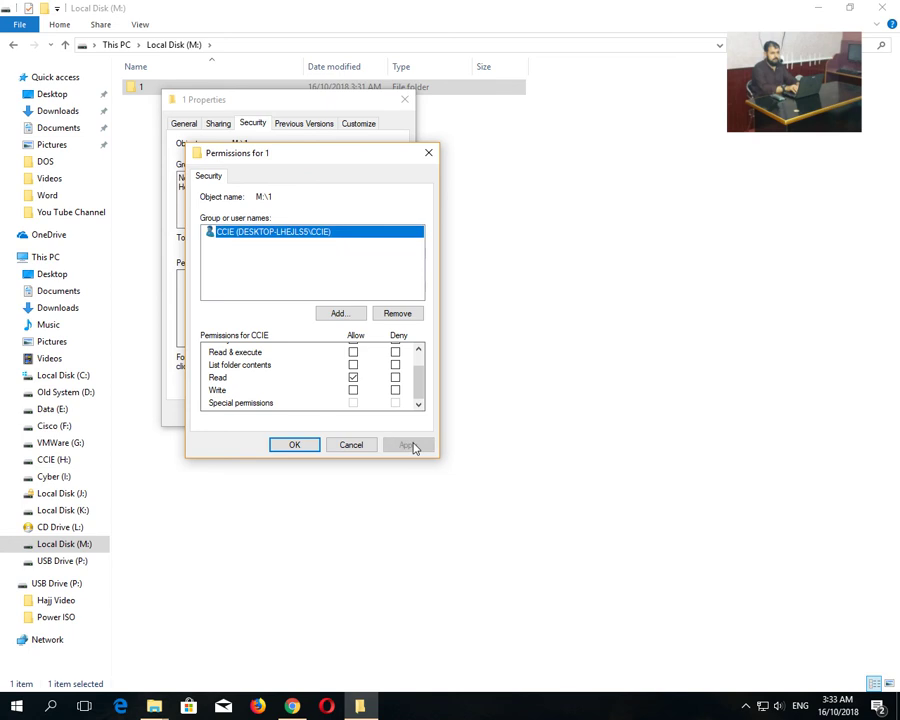
left_click(288, 444)
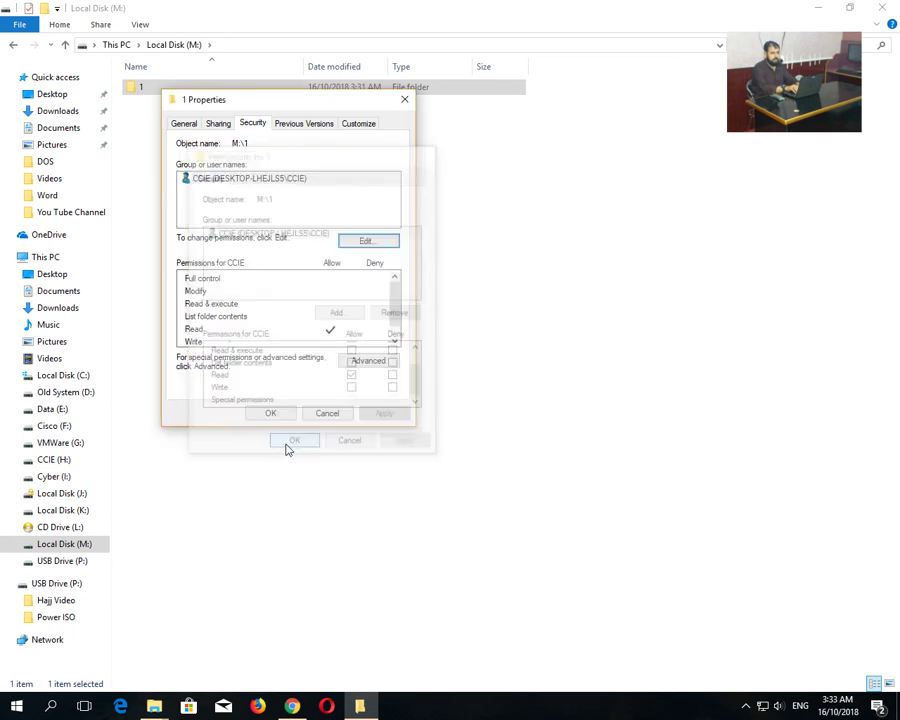
left_click(270, 414)
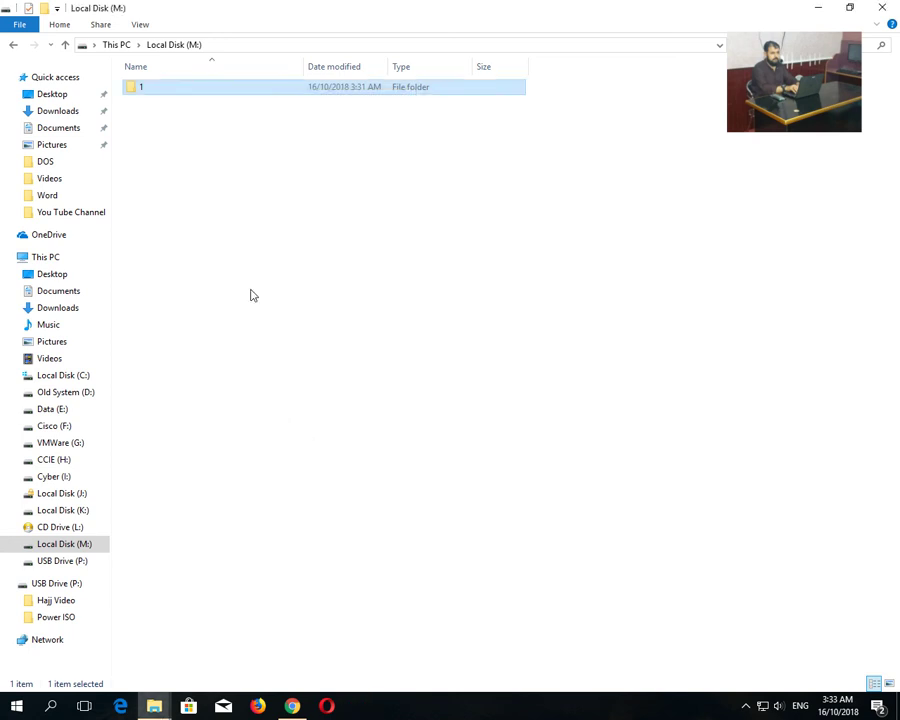
Step: Open Typing Chart.docx from folder 1 and delete the text from the Lesson No. 2 practice line through the Lesson No. 3 practice line
double_click(184, 94)
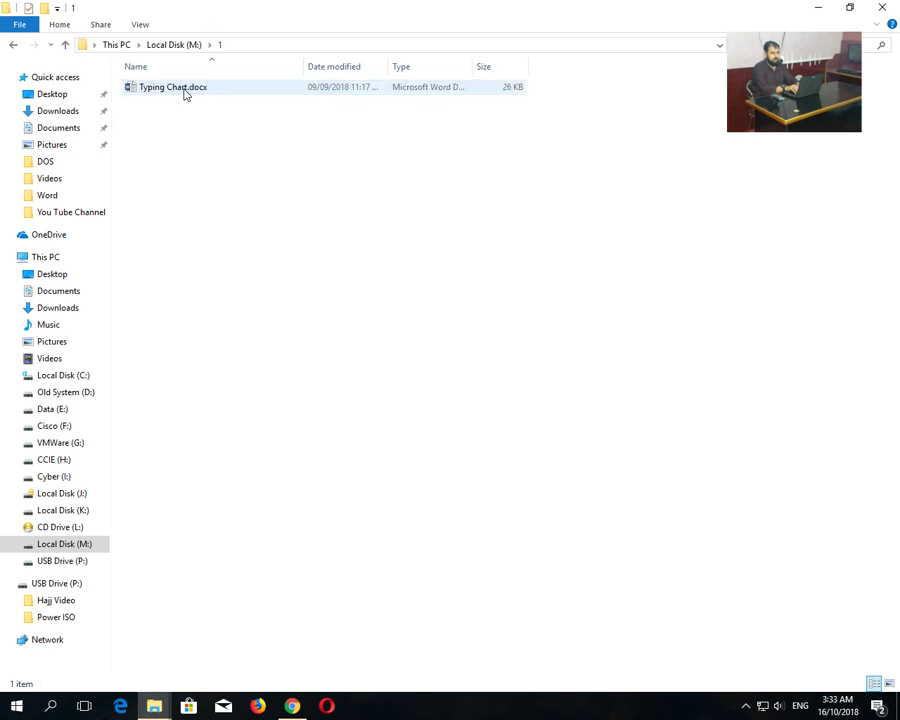
left_click(184, 94)
double_click(184, 94)
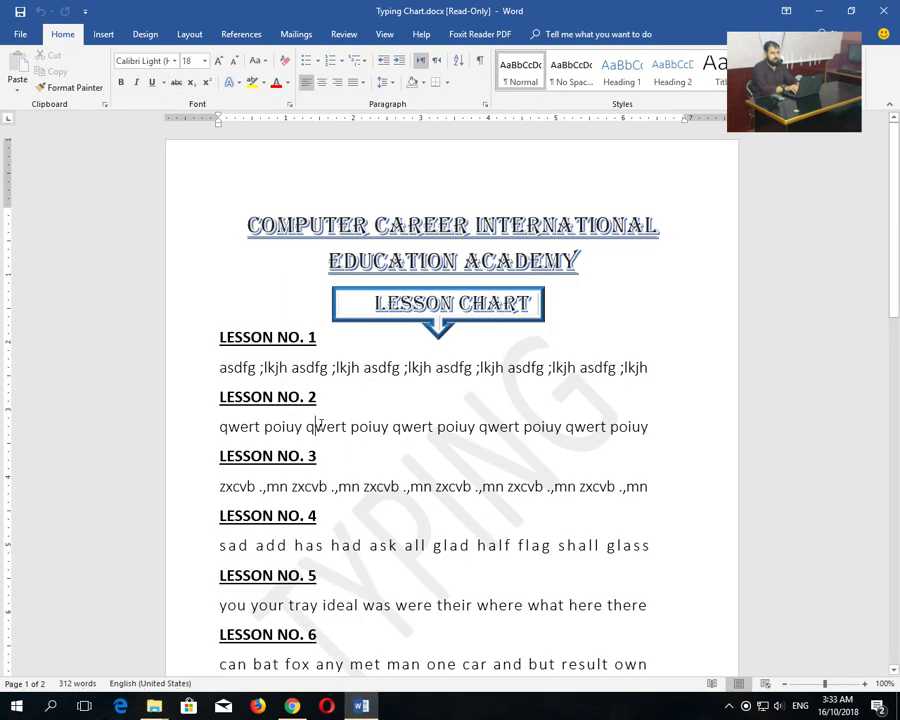
left_click_drag(610, 503, 62, 430)
key("Delete")
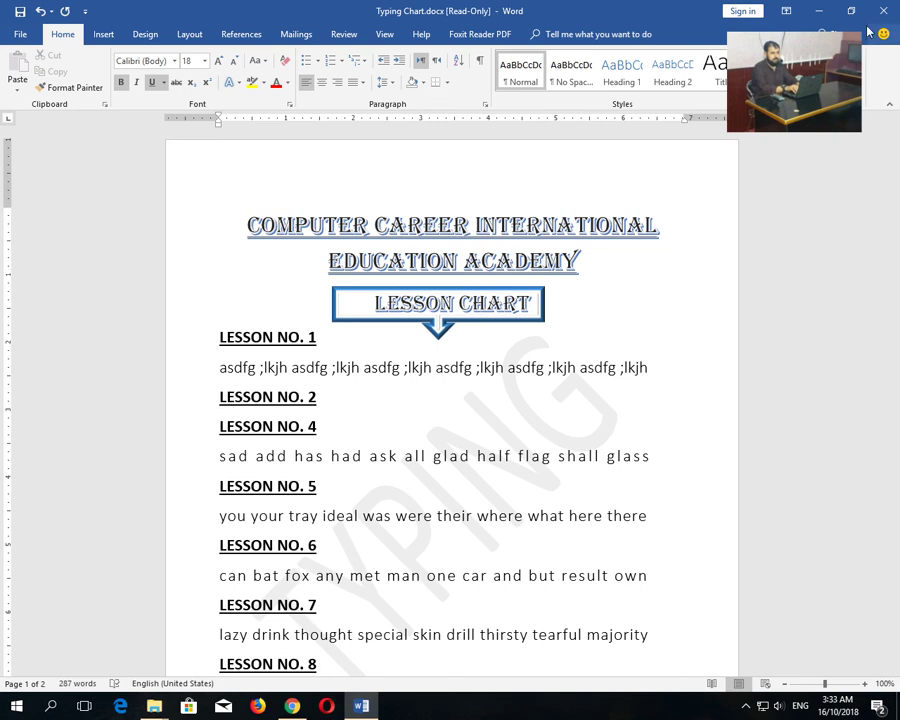
Step: Try to save the changes to Typing Chart.docx while closing it, cancel the save, and close without saving
key("alt+F4")
left_click(396, 378)
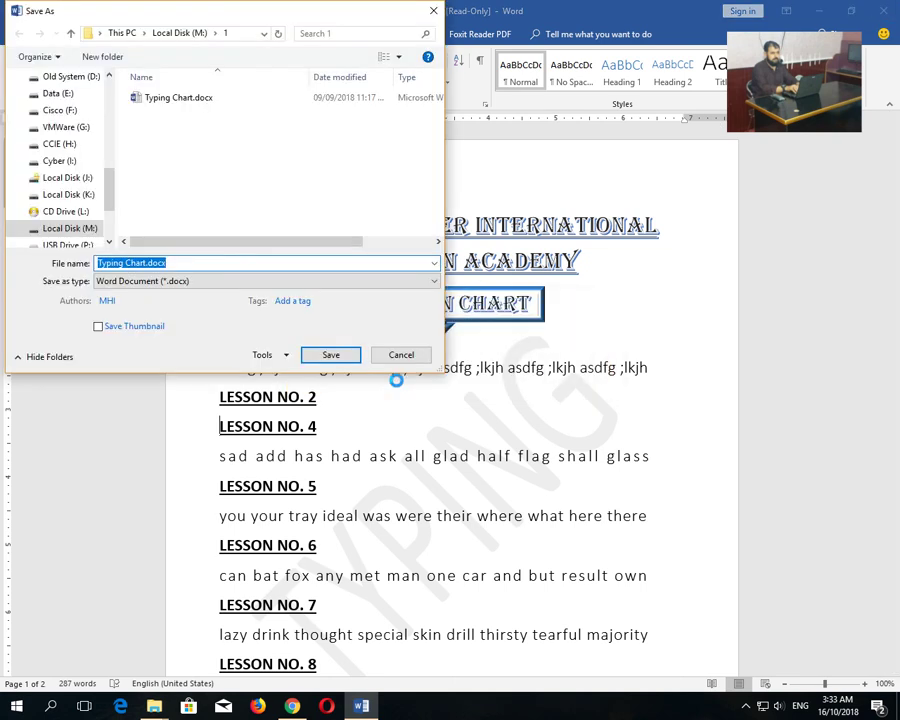
left_click(401, 354)
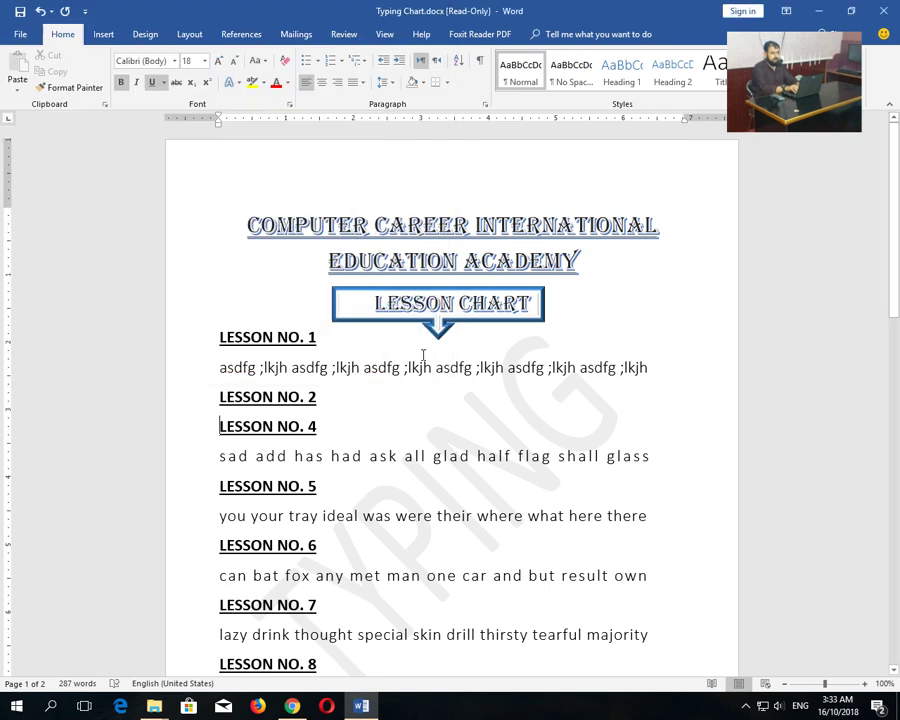
key("alt+F4")
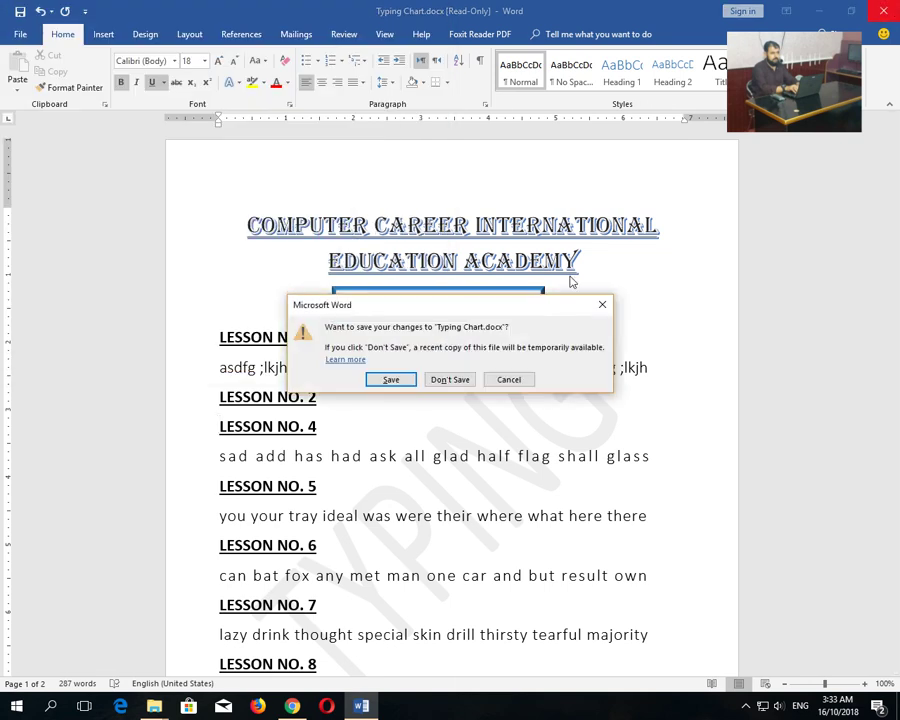
left_click(452, 379)
Step: Check the general properties of Typing Chart.docx, including its read-only attribute, and close them
right_click(153, 90)
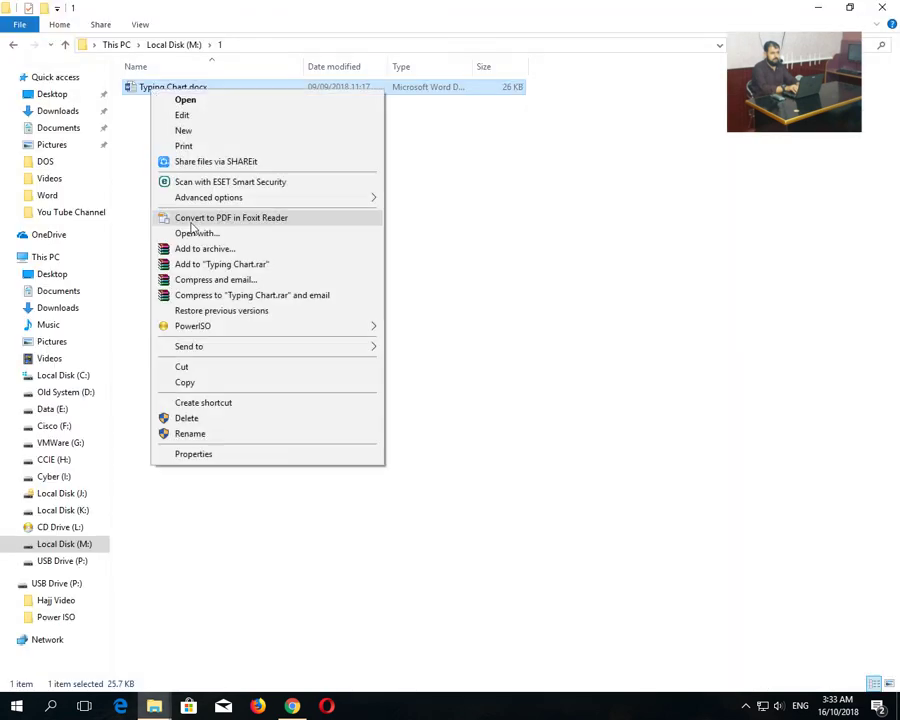
left_click(200, 455)
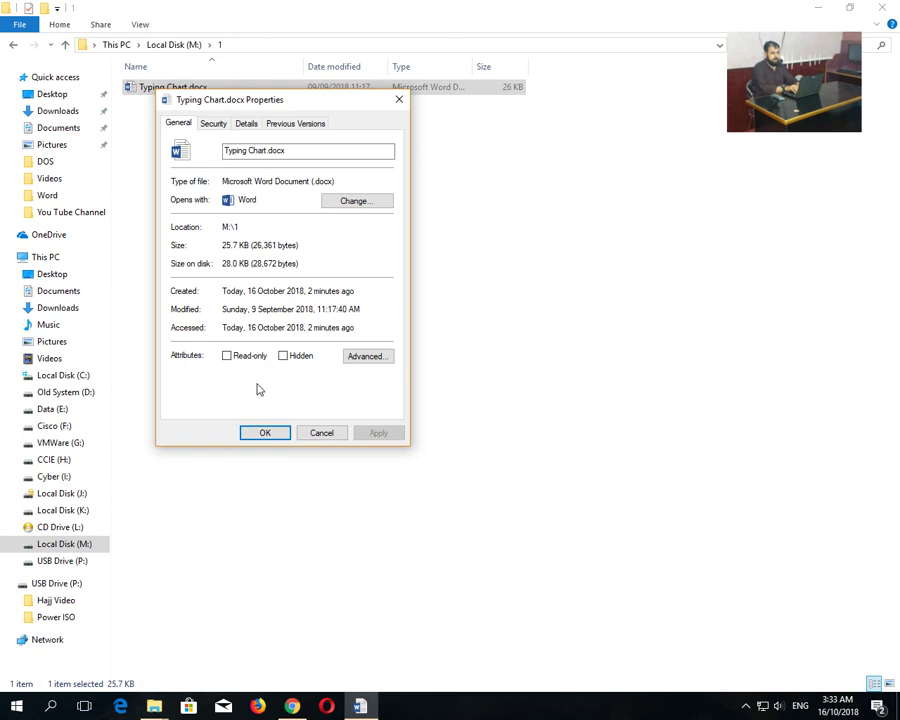
left_click(265, 432)
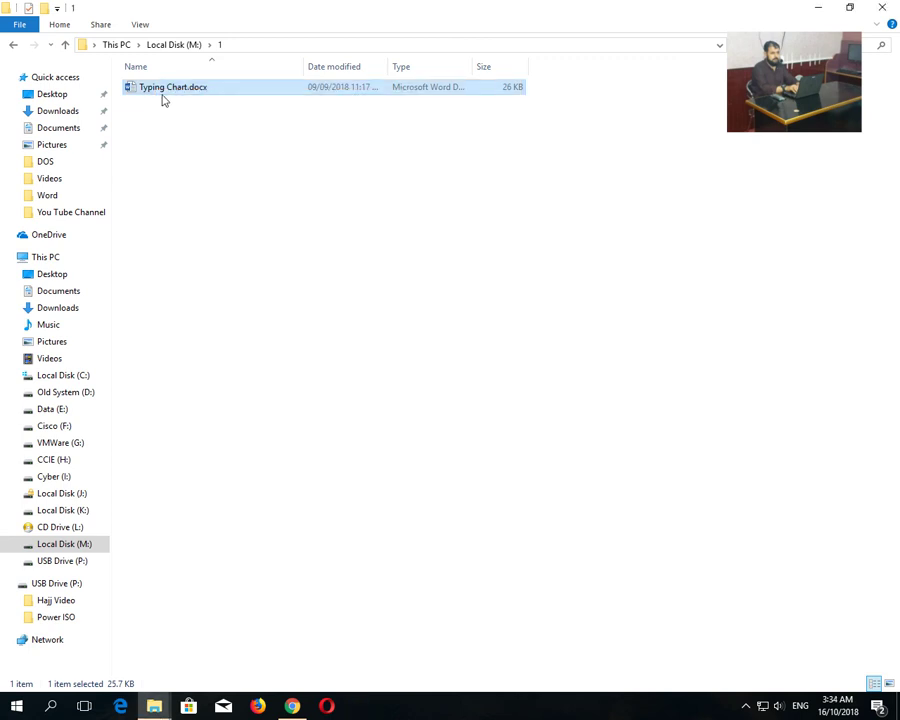
Step: Reopen Typing Chart.docx and insert "fsdfsadfsadfasdfsd" at the end of the Lesson No. 2 heading
key("Return")
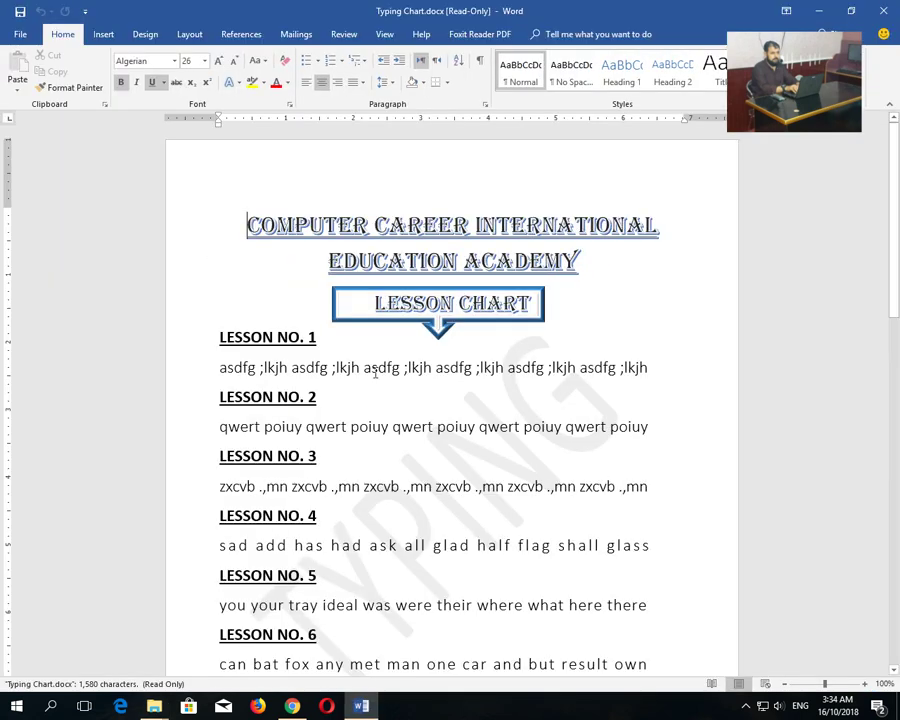
type("fsdfsadfsadfasdfsd")
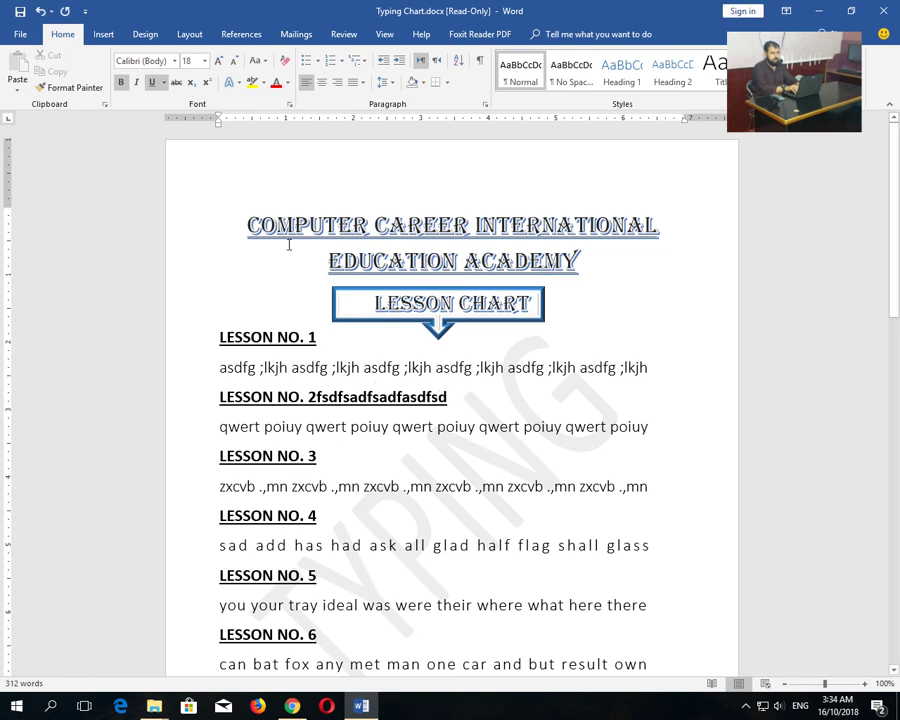
Step: Try to save the edited Typing Chart.docx, cancel the Save As dialog, and close the document without saving
left_click(19, 13)
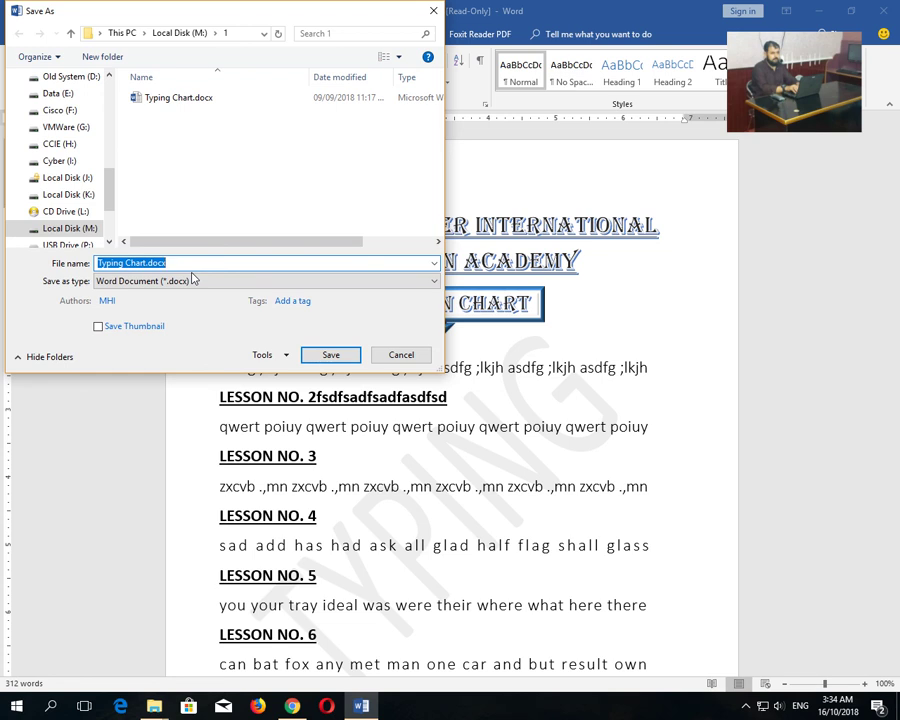
left_click(401, 354)
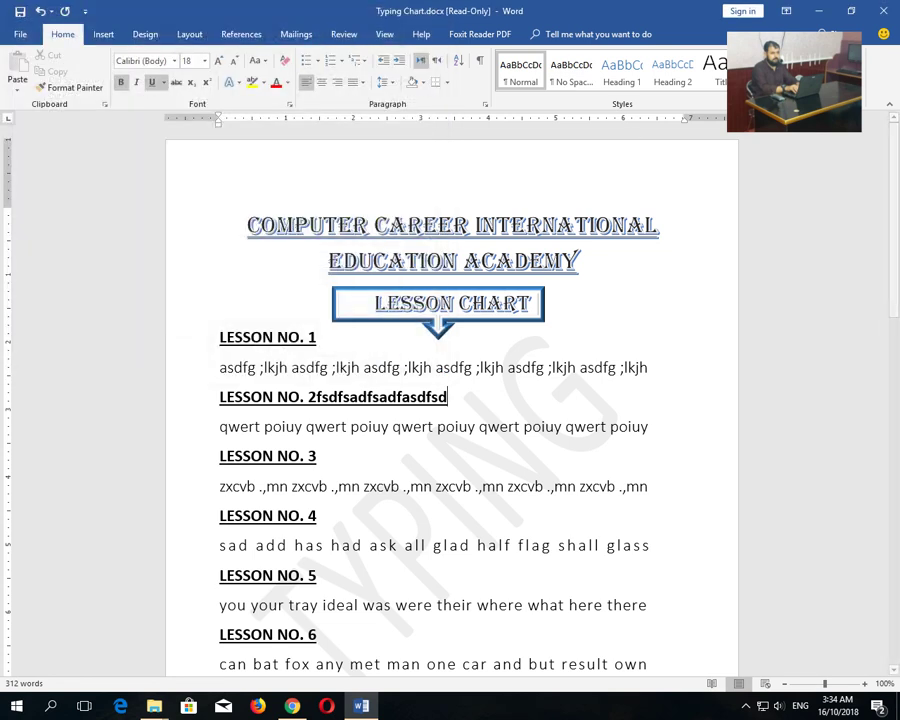
left_click(885, 10)
left_click(464, 379)
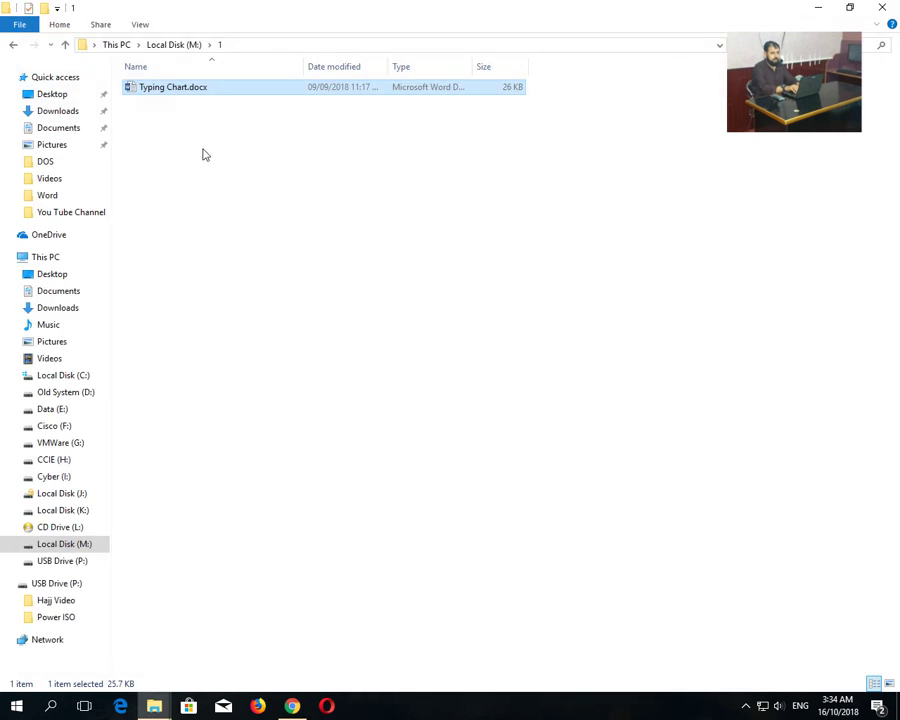
Step: Allow CCIE Full control on folder 1 of Local Disk (M:) and apply the permission change
left_click(65, 44)
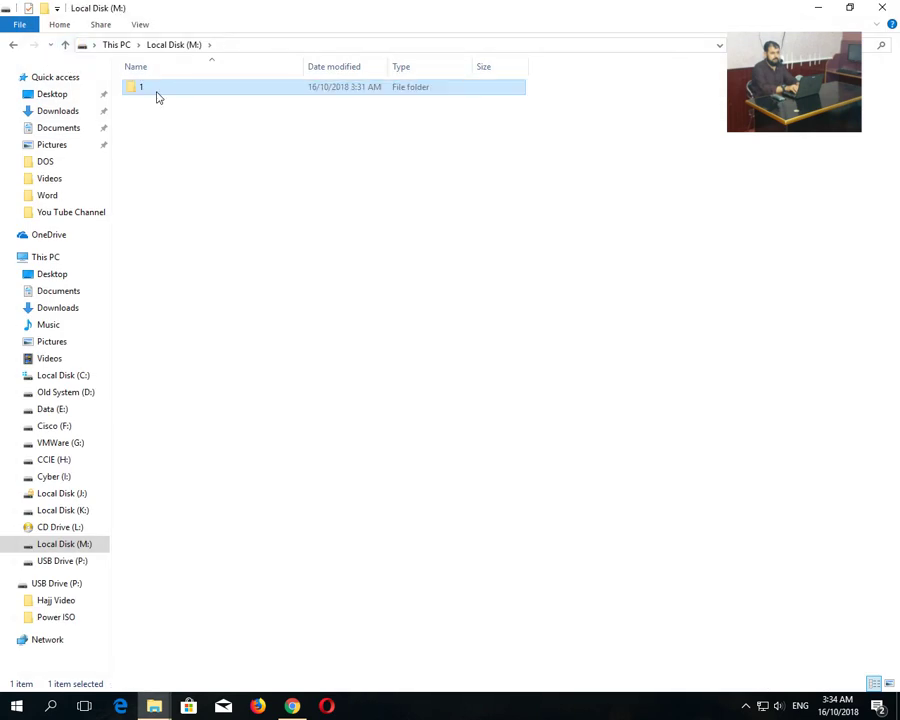
right_click(157, 91)
left_click(212, 491)
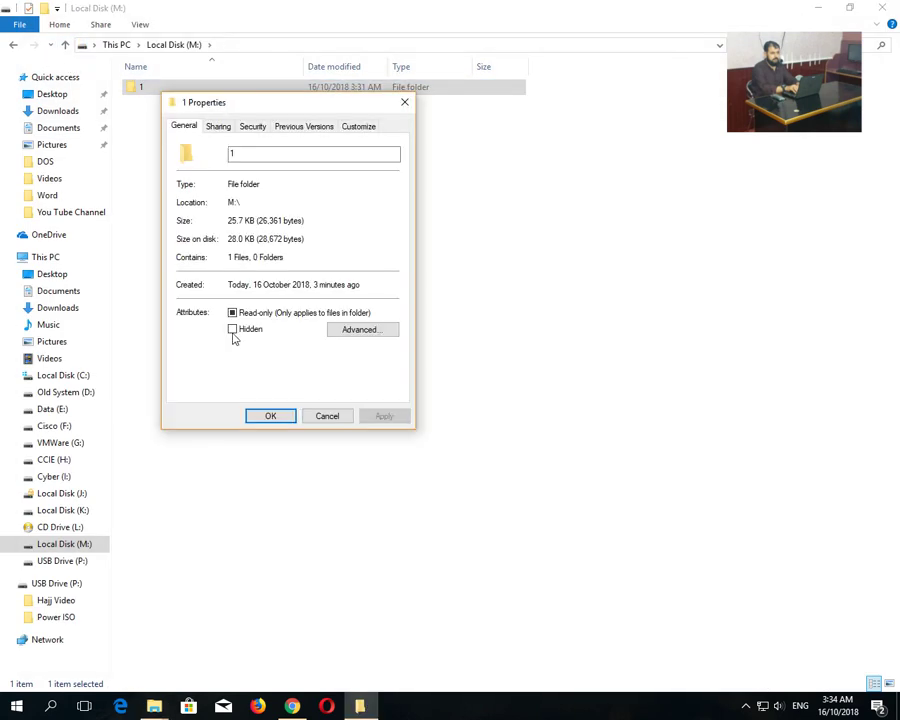
left_click(253, 127)
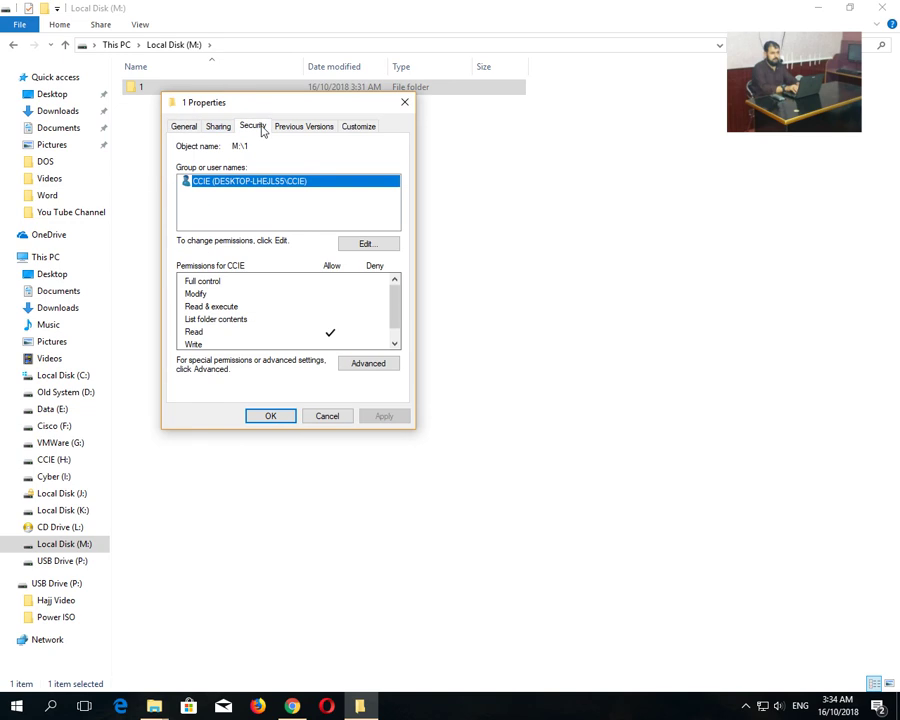
left_click(367, 243)
left_click(354, 357)
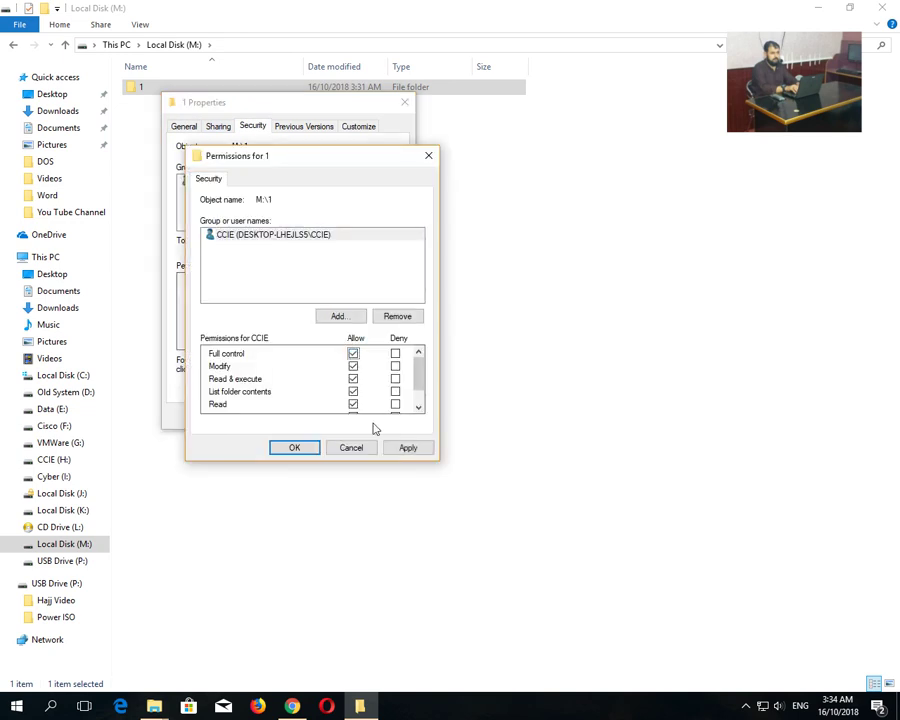
left_click(408, 447)
left_click(296, 447)
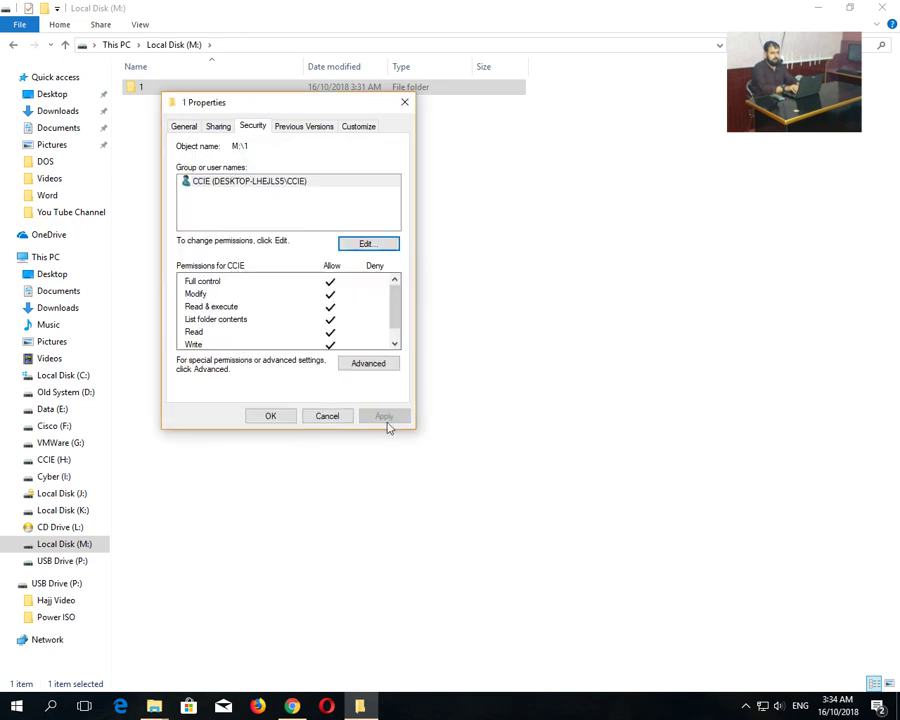
left_click(269, 416)
Step: Open Typing Chart.docx from folder 1, append "cvcxzv" to the Lesson No. 2 heading, and save the change on closing
double_click(136, 88)
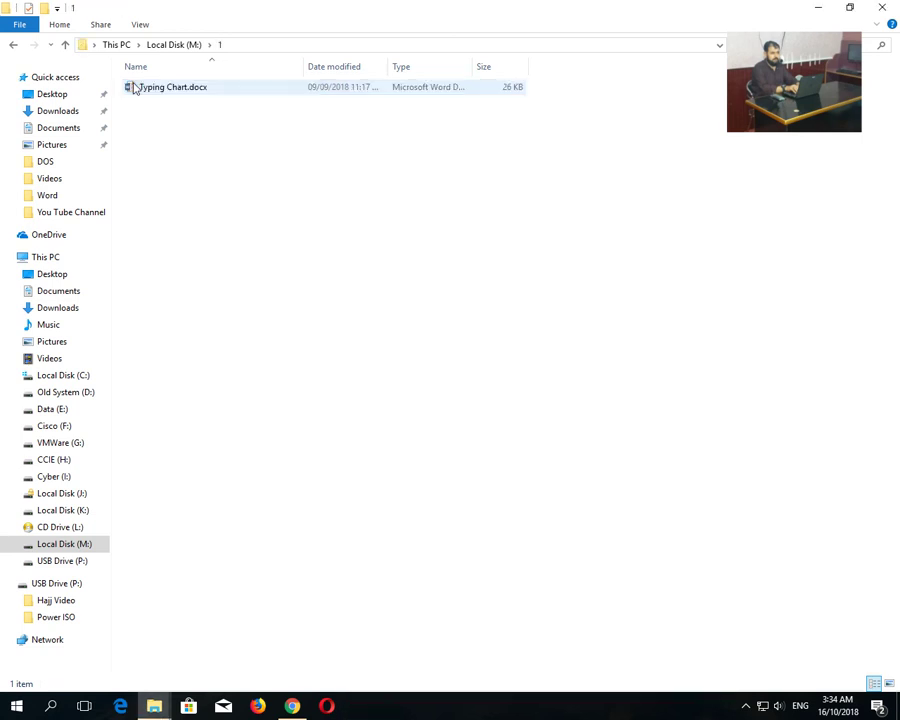
right_click(144, 89)
left_click(166, 95)
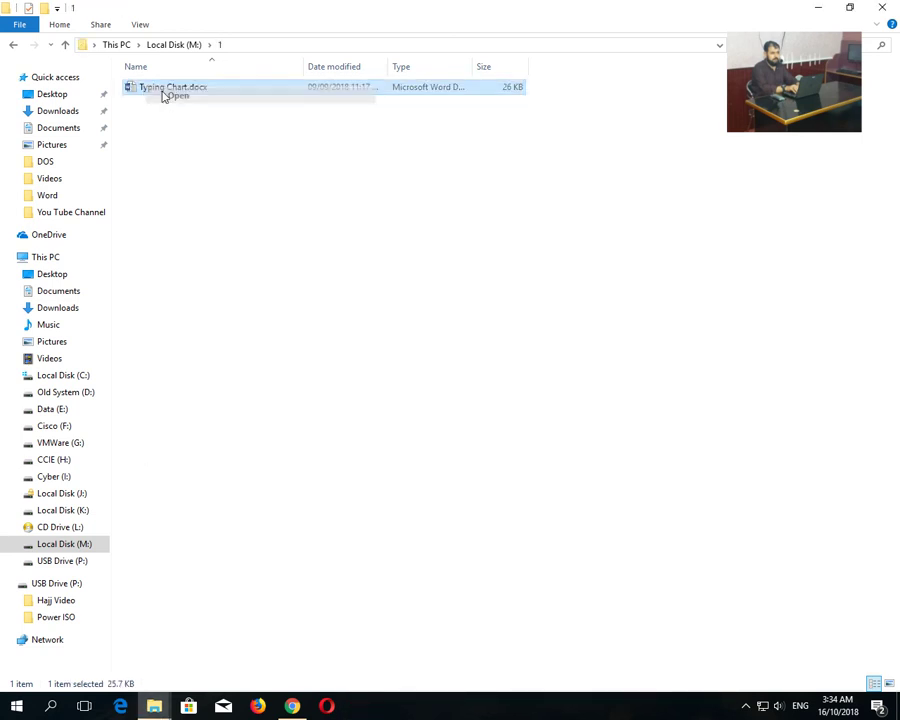
left_click(369, 395)
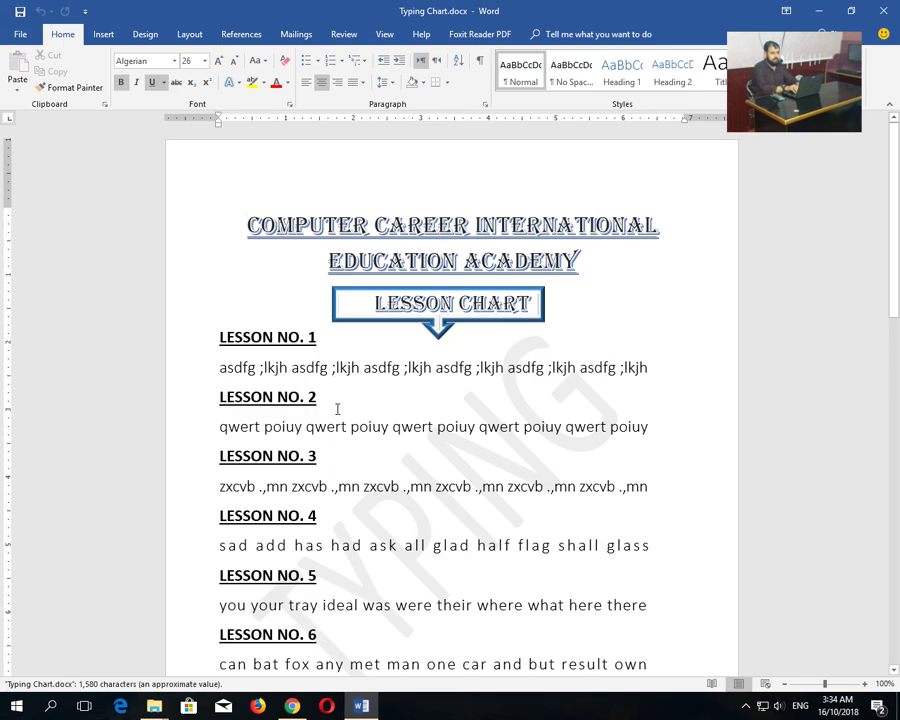
type("cvcxzv")
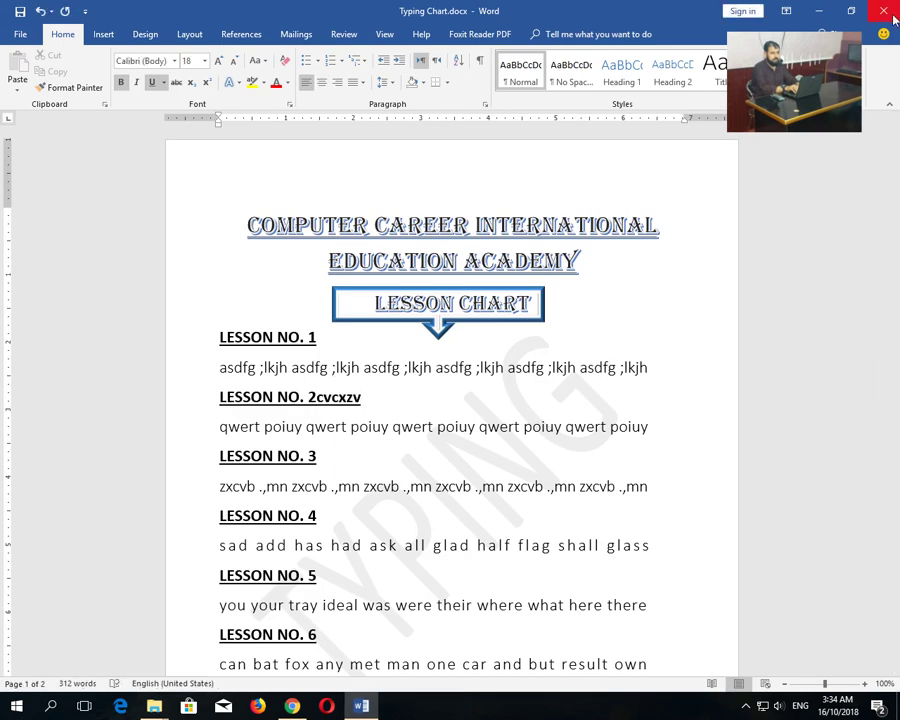
key("alt+F4")
left_click(374, 376)
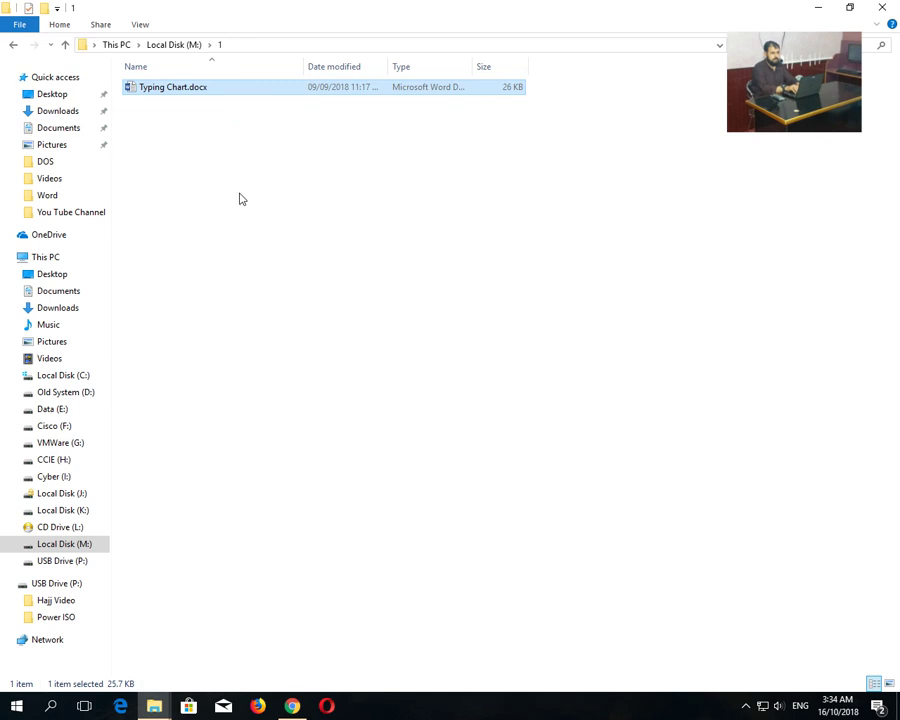
Step: Reopen Typing Chart.docx for editing, remove "cvcxzv" from the Lesson No. 2 heading, and save the change on closing
right_click(164, 89)
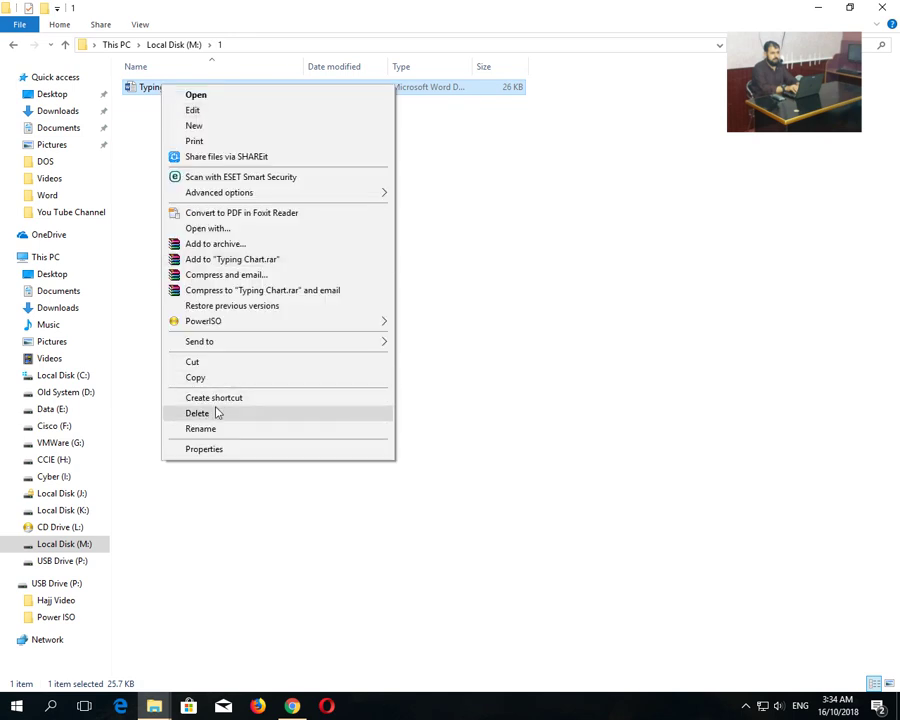
left_click(193, 110)
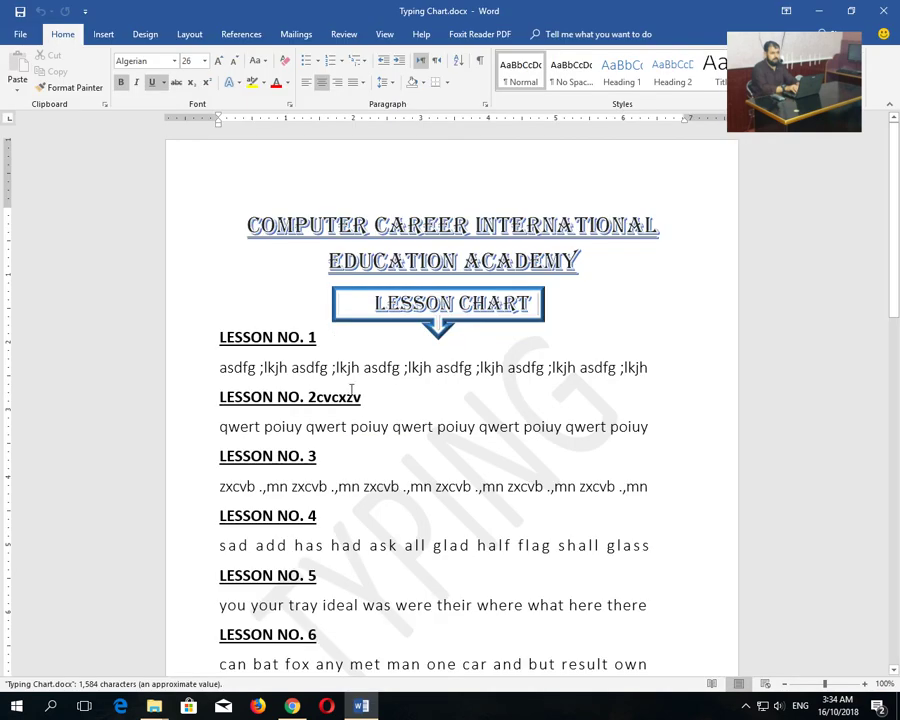
left_click(362, 396)
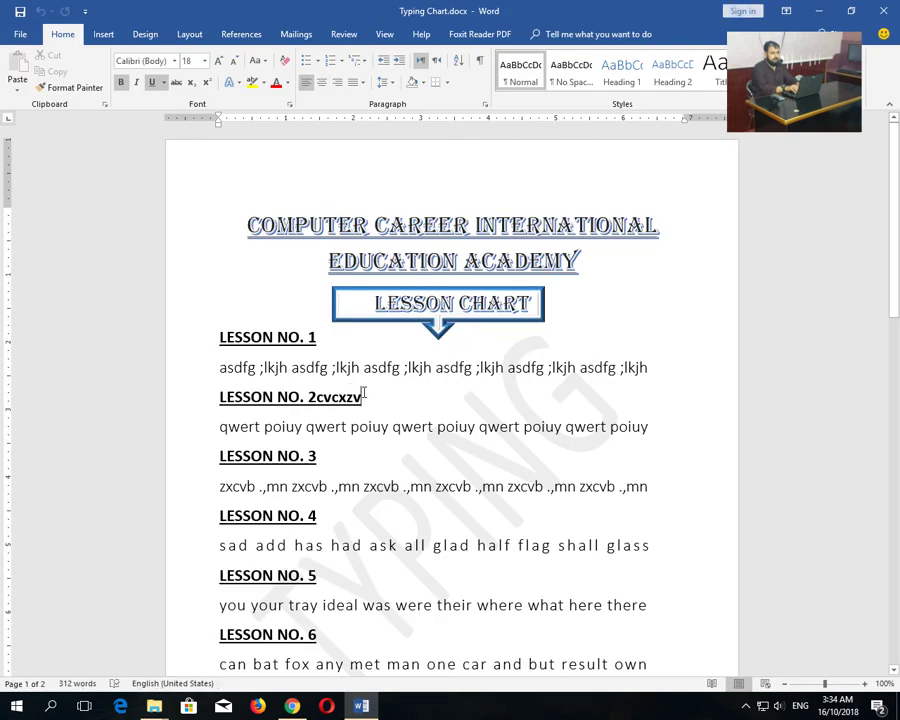
key("BackSpace")
key("BackSpace")
key("BackSpace")
key("BackSpace")
key("BackSpace")
key("BackSpace")
left_click(882, 13)
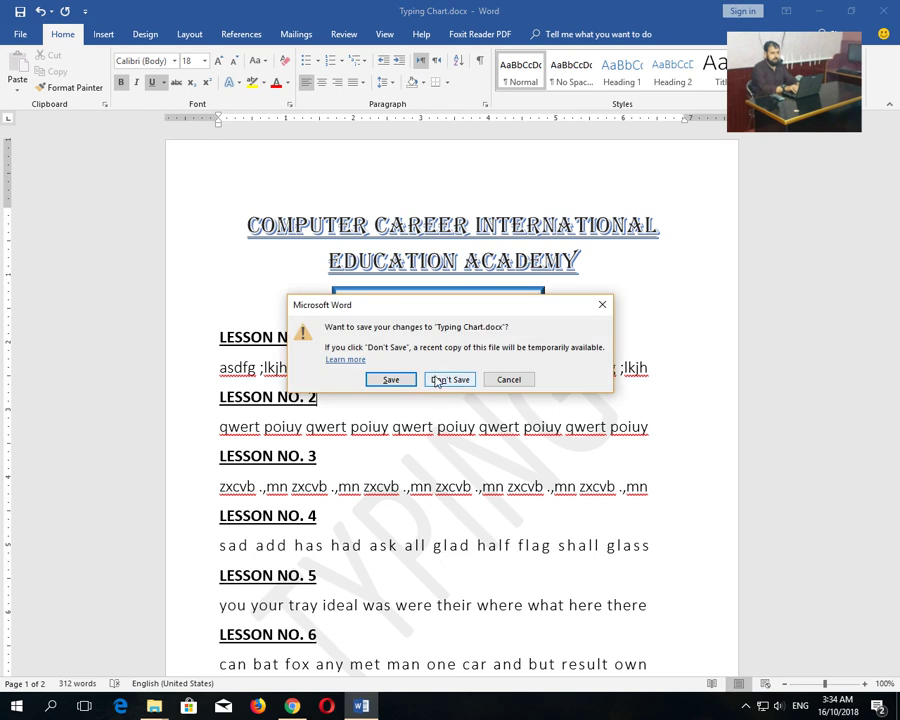
left_click(401, 379)
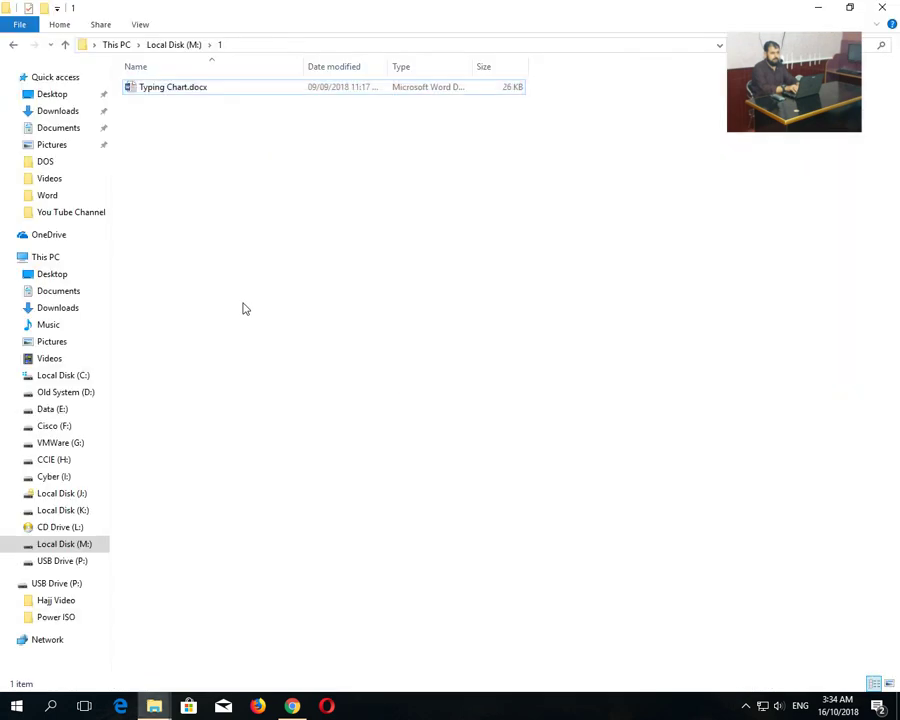
Step: Restrict CCIE's allowed permissions on folder 1 of Local Disk (M:) to Read only and apply the change
left_click(65, 44)
right_click(148, 95)
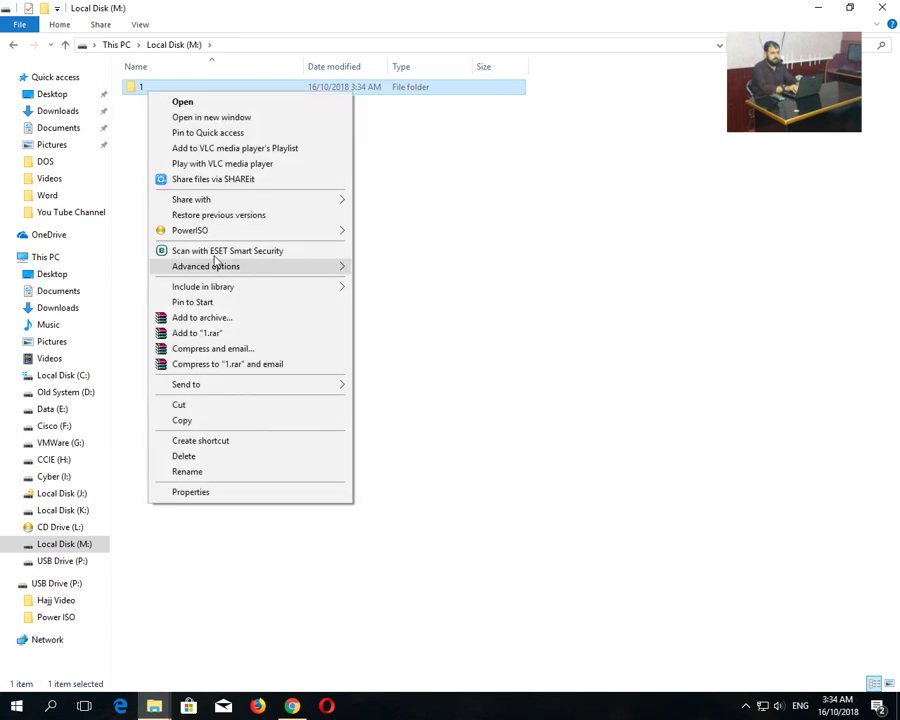
left_click(218, 490)
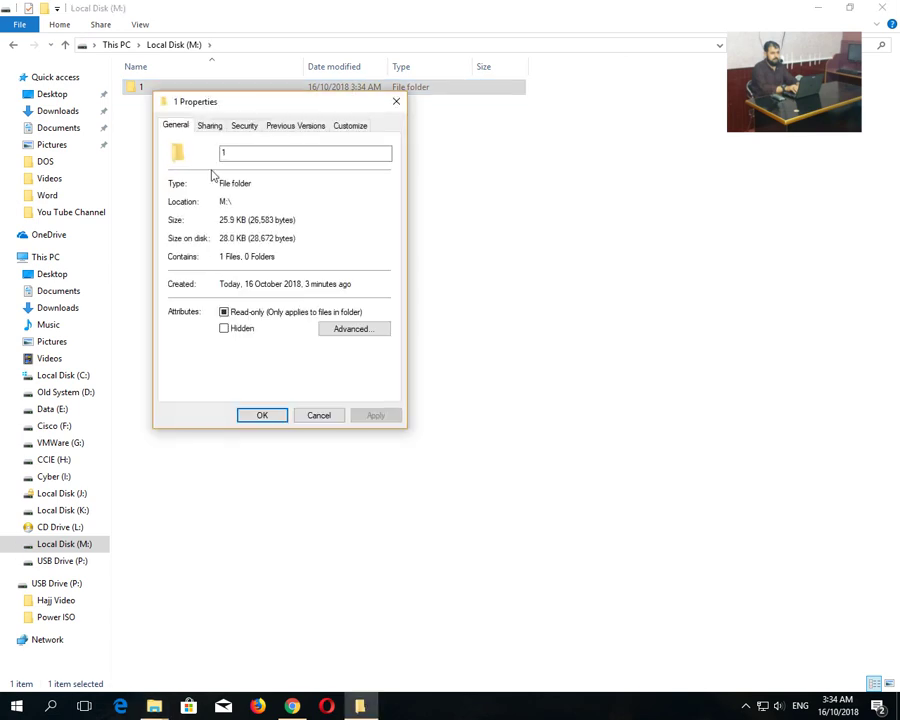
left_click(248, 127)
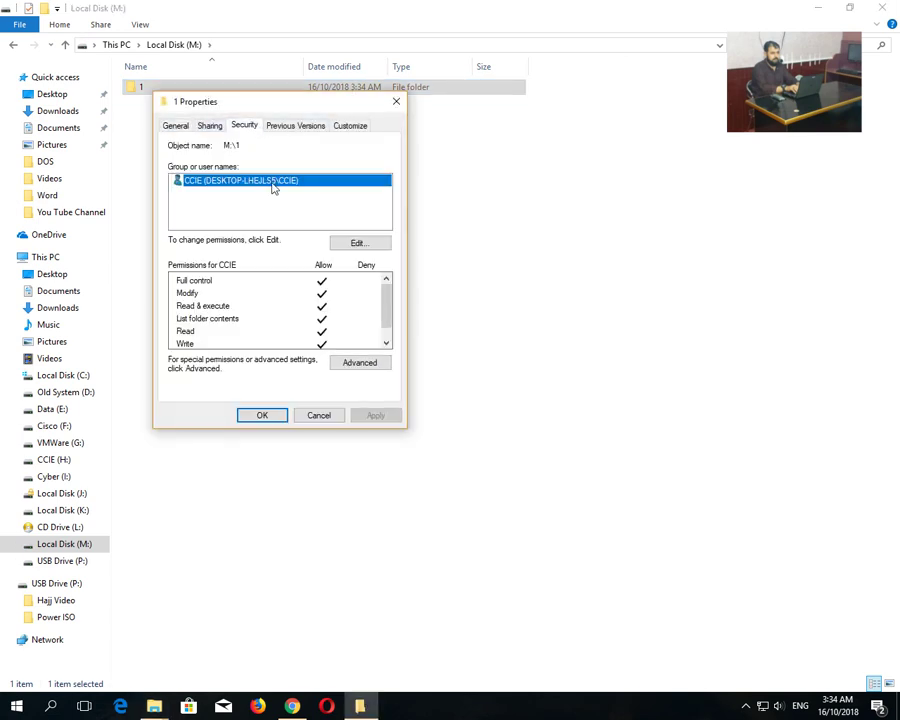
left_click(356, 245)
left_click(344, 352)
left_click(344, 365)
left_click(344, 378)
left_click(344, 390)
left_click(344, 403)
scroll(345, 405, "down", 1)
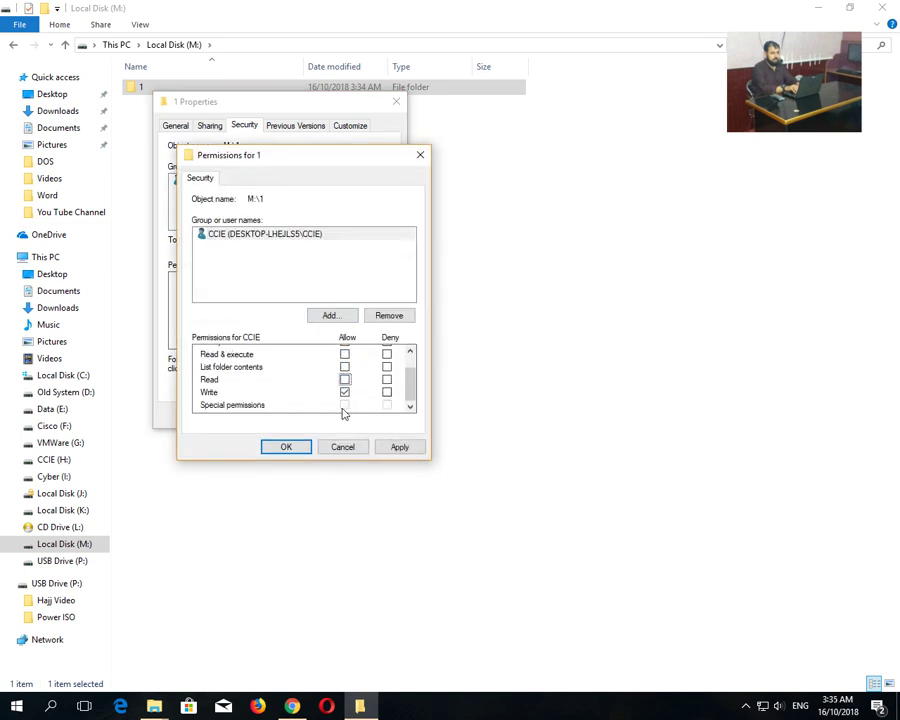
left_click(400, 447)
left_click(289, 449)
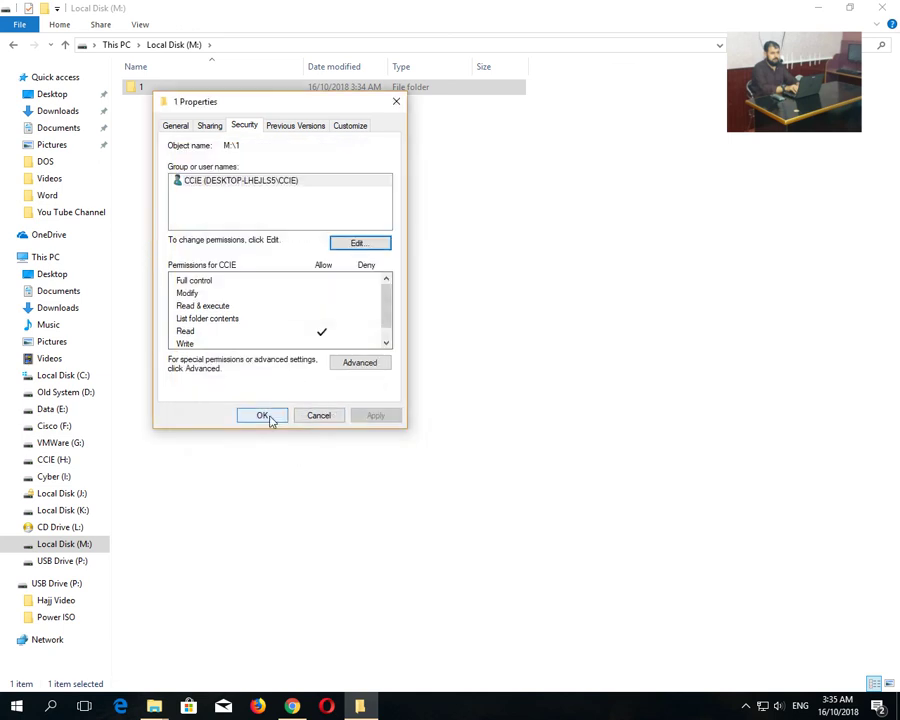
left_click(264, 416)
Step: Try to delete Typing Chart.docx from folder 1, retry once, and cancel the deletion
double_click(150, 88)
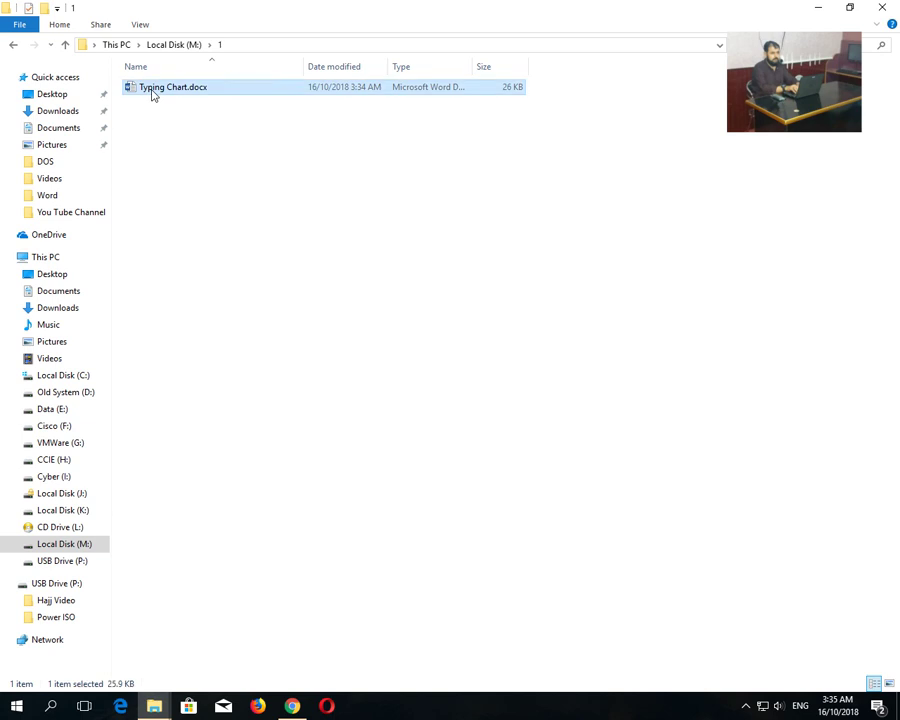
right_click(153, 95)
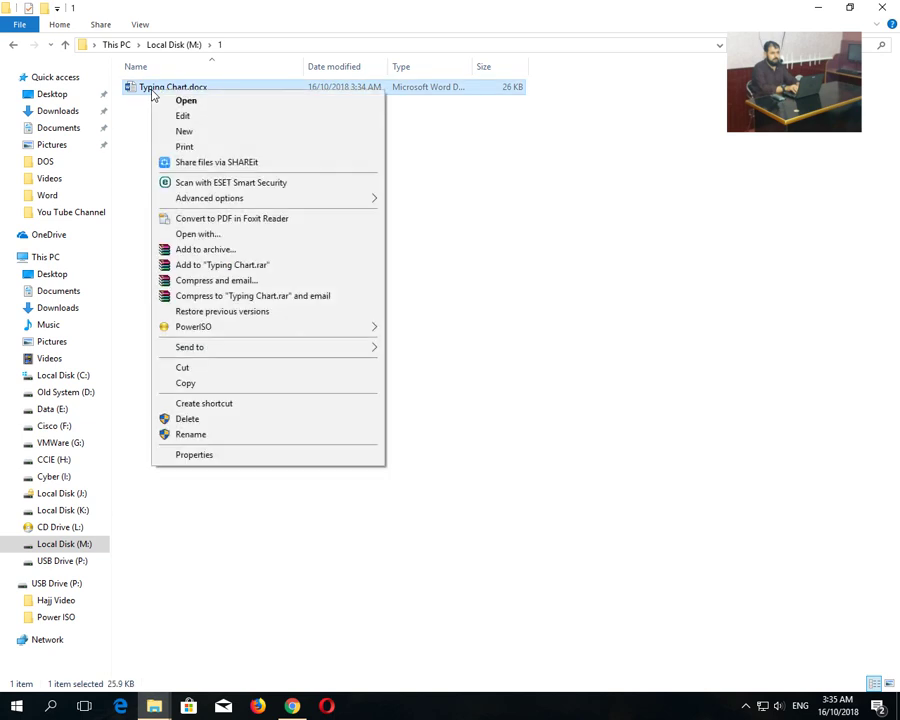
left_click(218, 424)
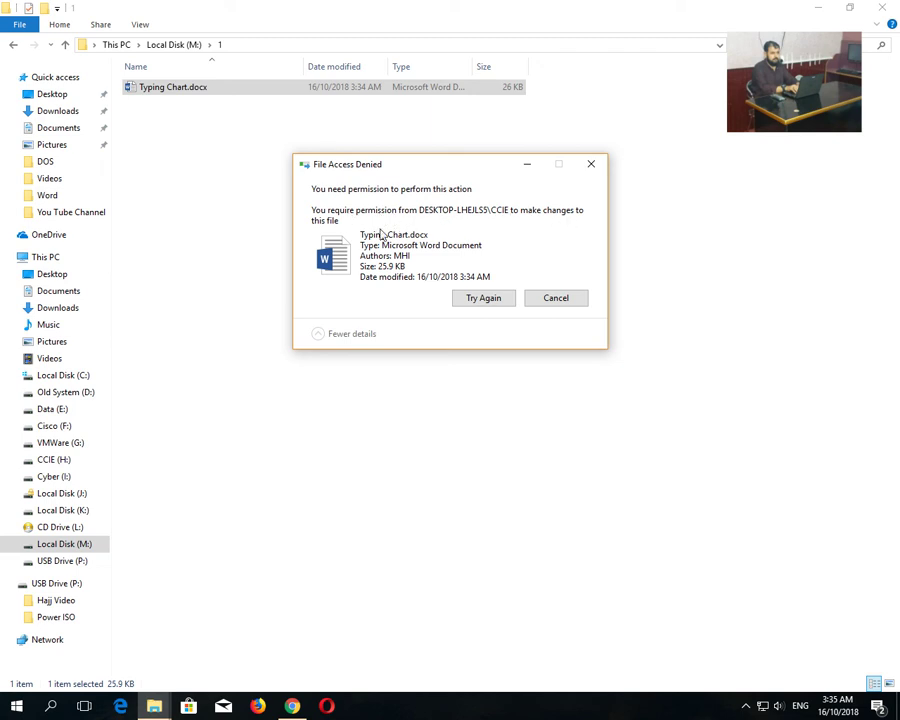
left_click(486, 298)
left_click(543, 304)
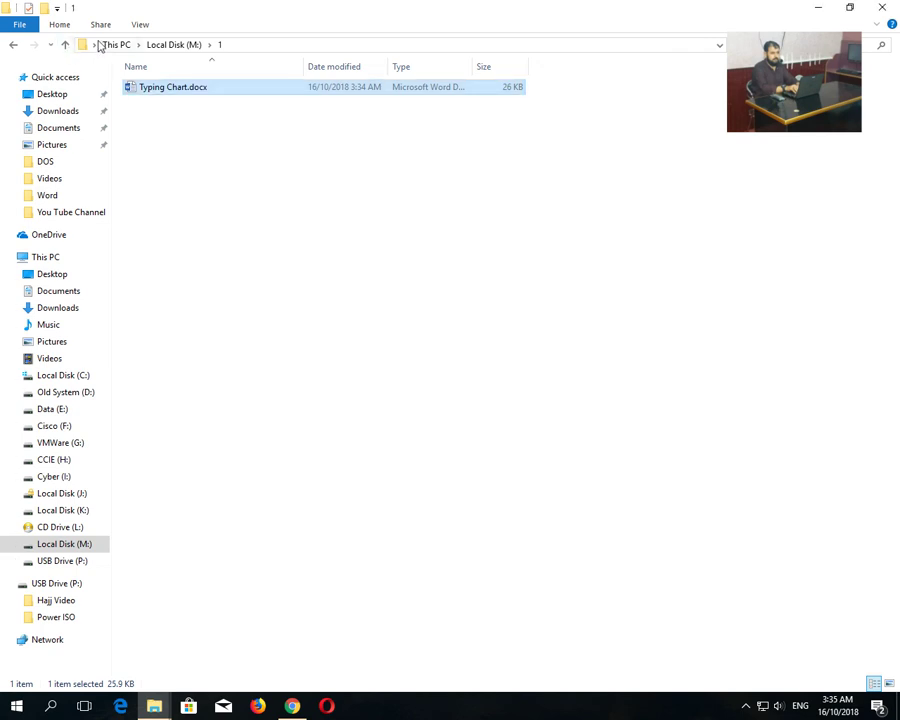
Step: Allow CCIE Full control on the Typing Chart.docx file itself and apply the permission change
right_click(140, 92)
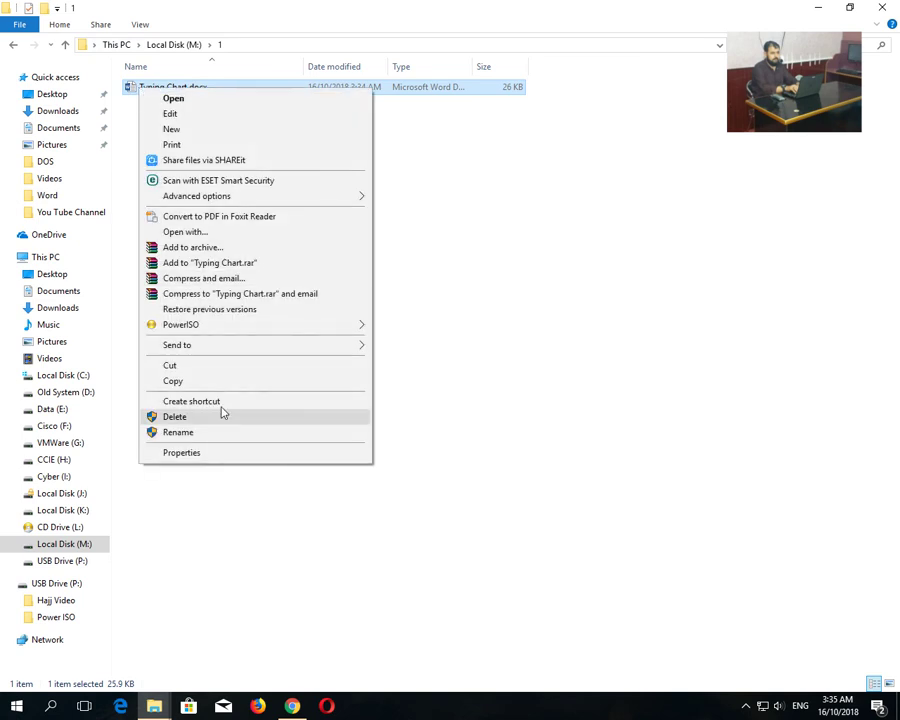
left_click(214, 455)
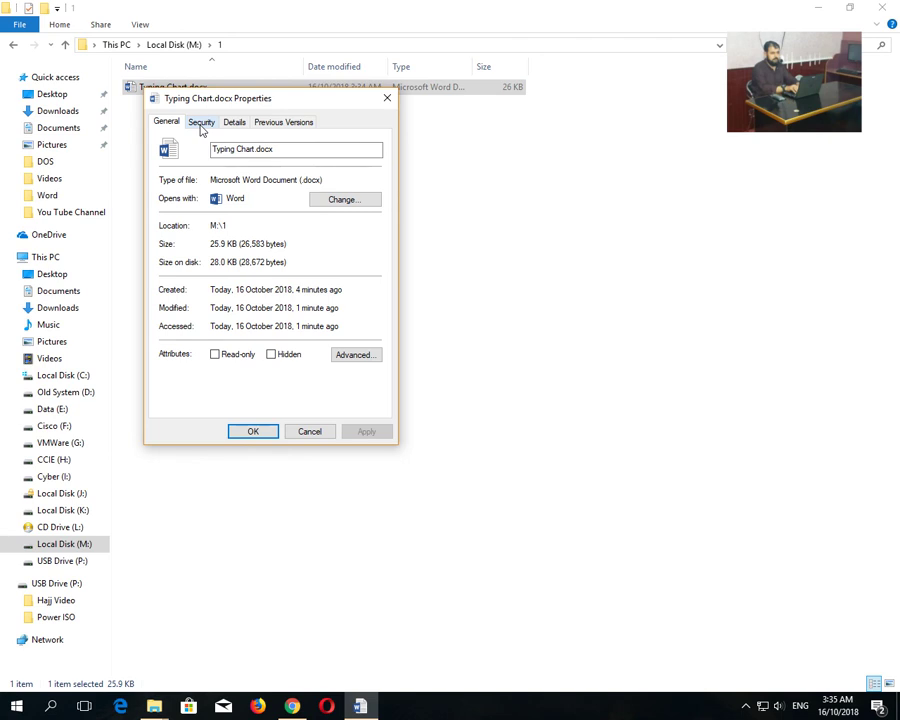
left_click(202, 125)
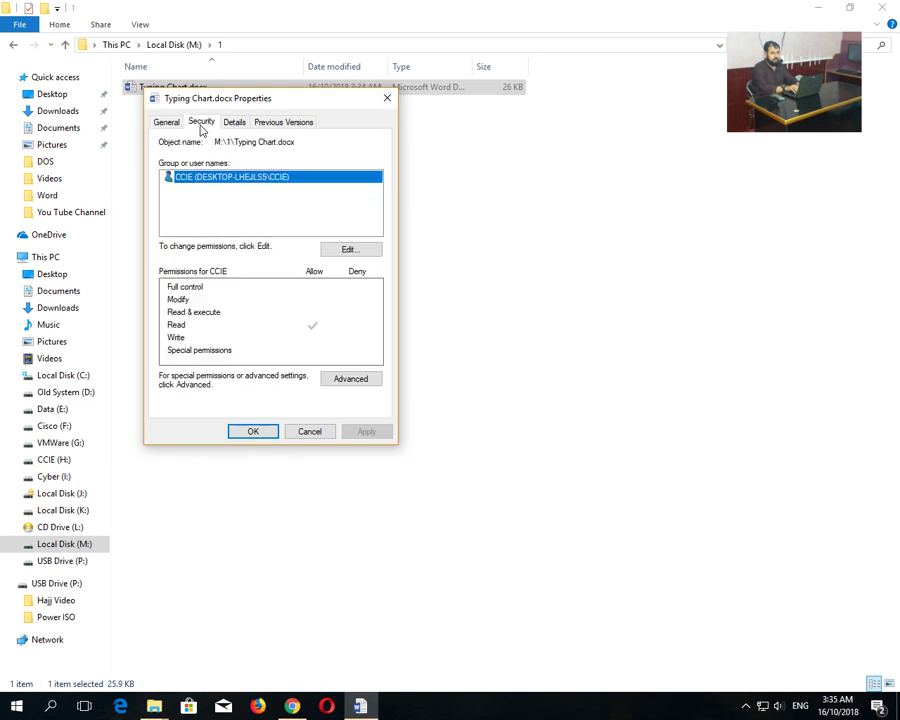
left_click(340, 251)
left_click(336, 349)
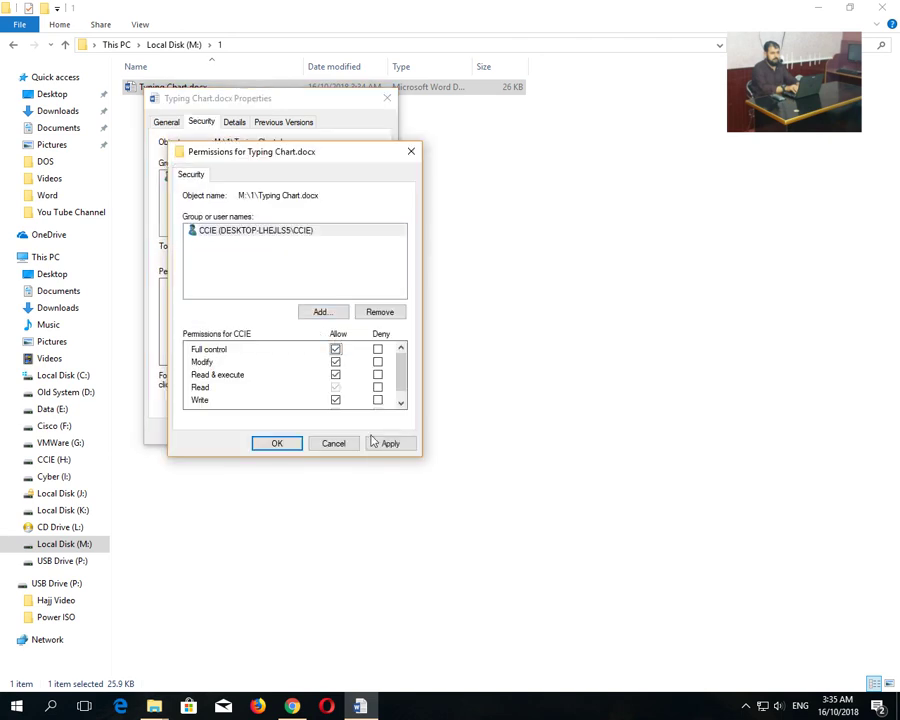
left_click(389, 443)
left_click(285, 443)
left_click(253, 431)
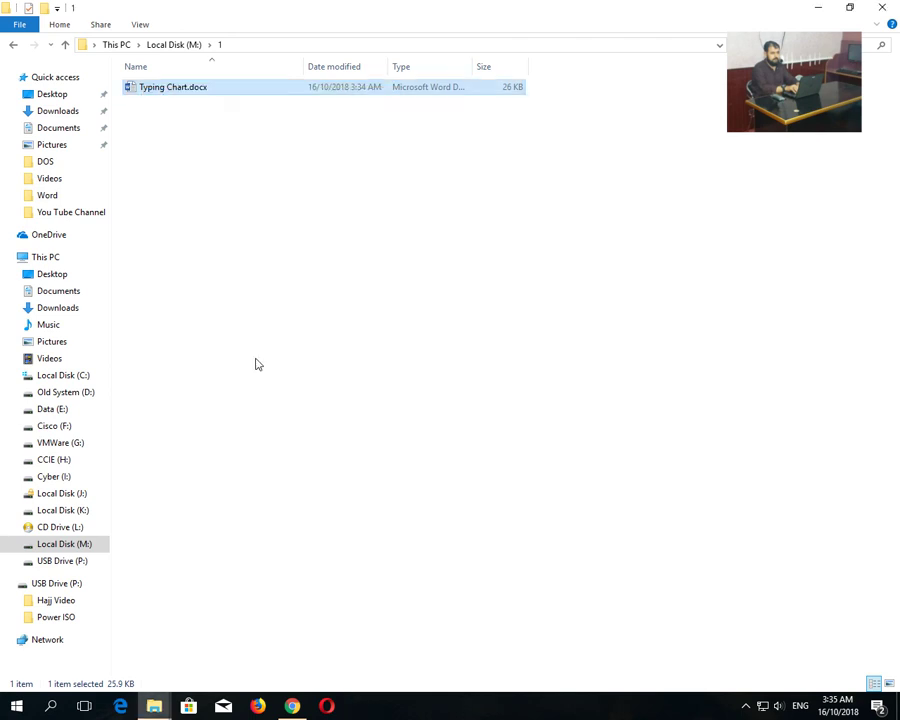
Step: Delete Typing Chart.docx from folder 1 and return to Local Disk (M:)
left_click(191, 155)
right_click(165, 93)
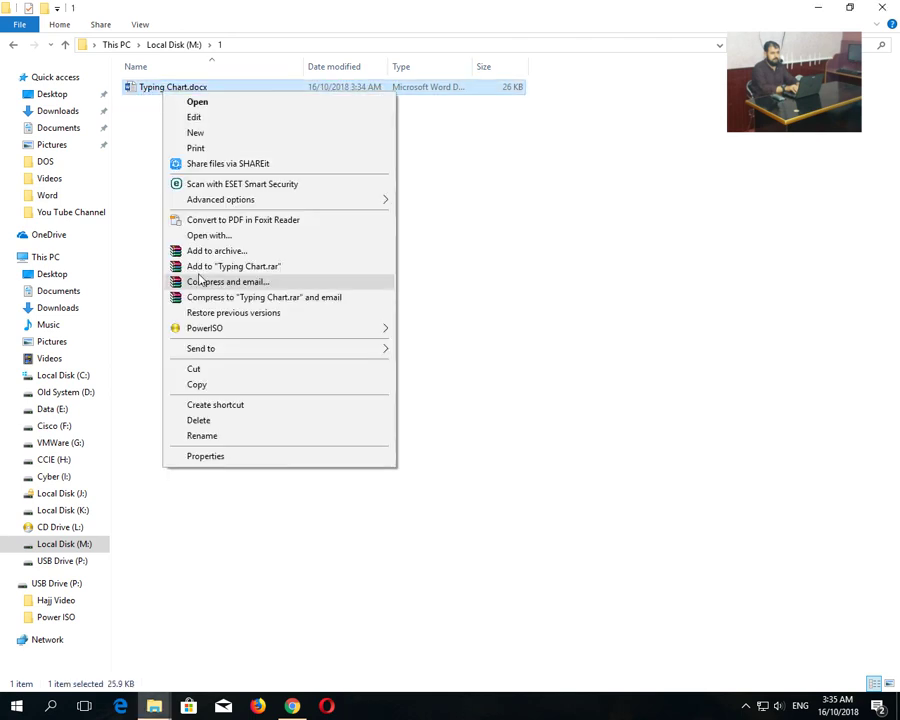
left_click(205, 421)
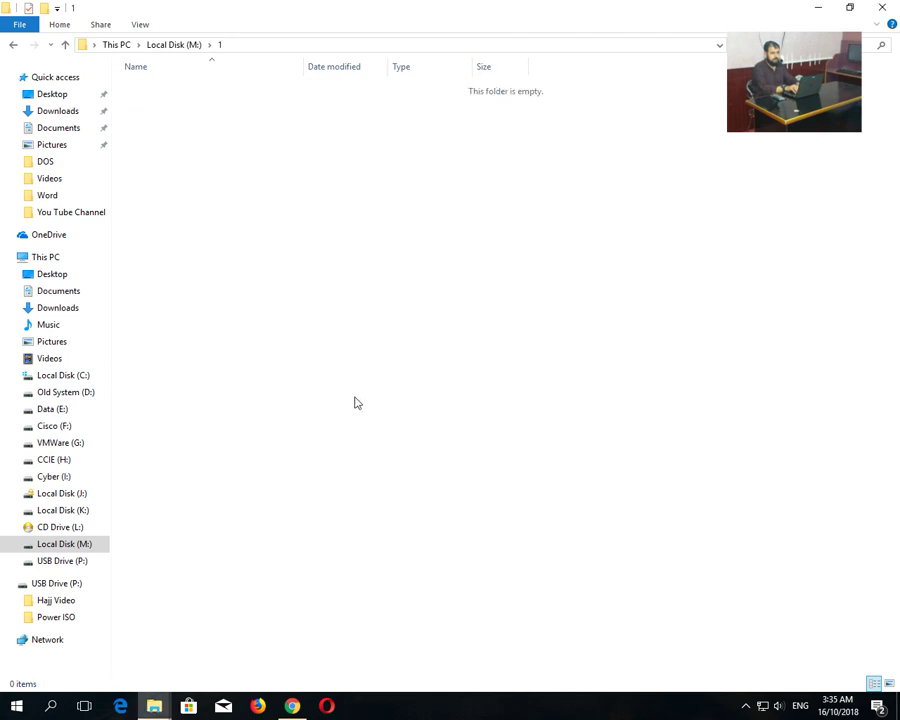
left_click(65, 44)
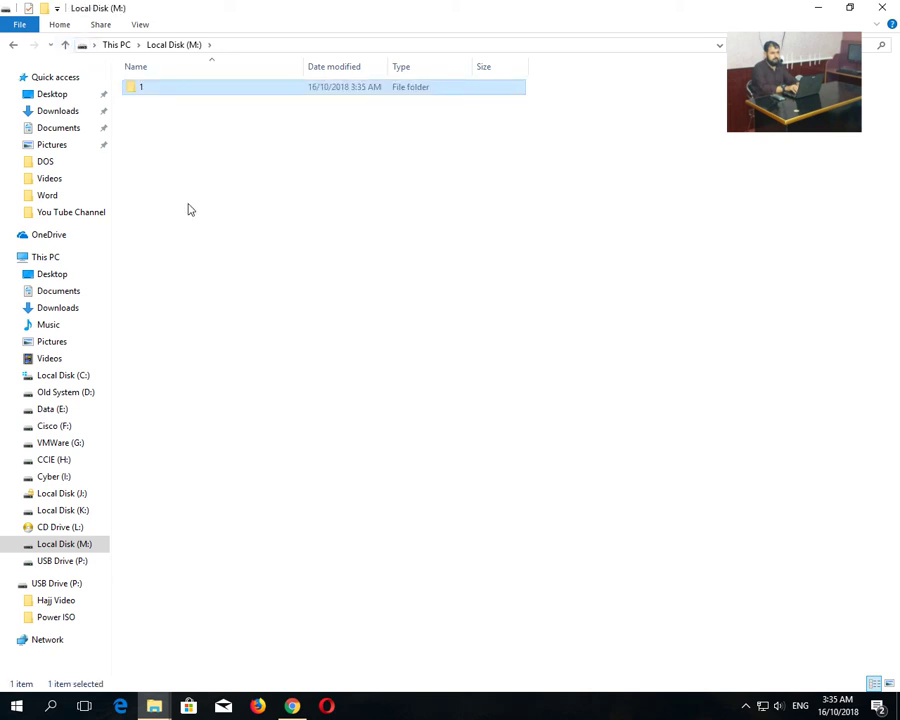